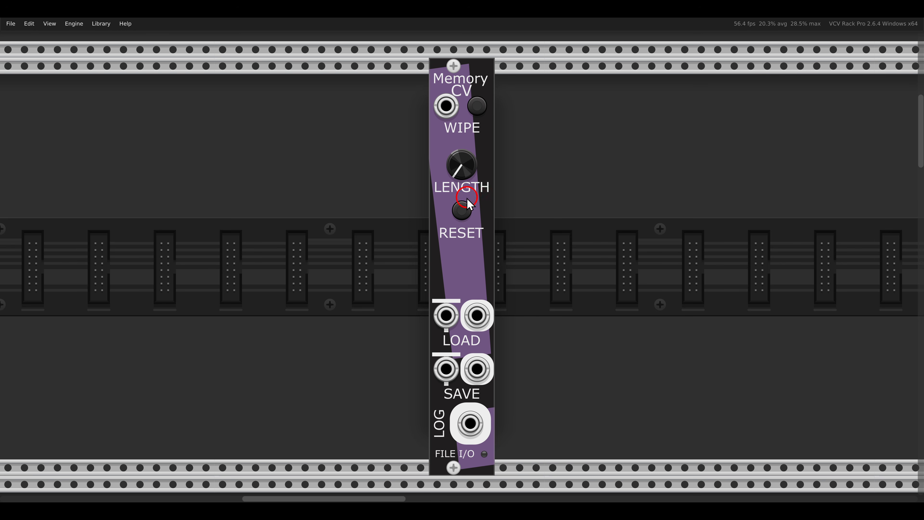
# - Adjust the cutoff frequency of the Surge XT filter that follows the Electric Ensemble module
pyautogui.scroll(-15, 477, 204)
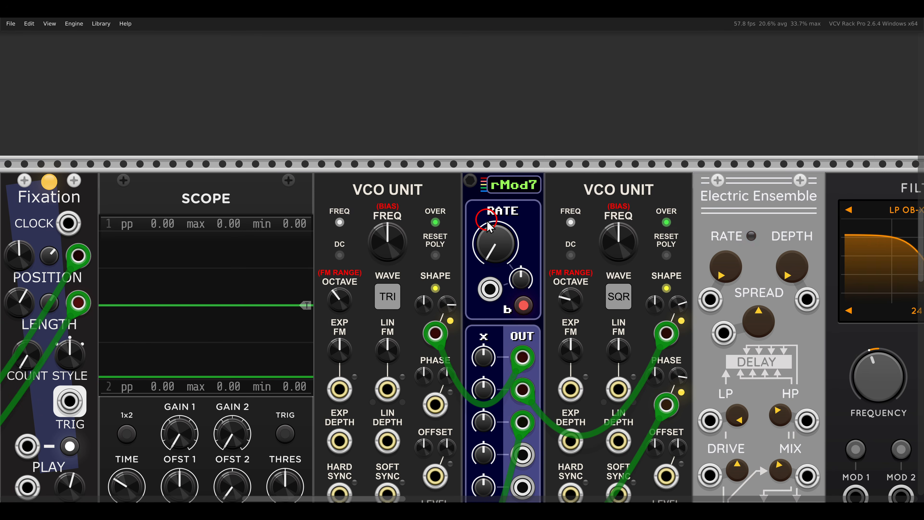
pyautogui.keyDown('ctrl'); pyautogui.scroll(-2, 495, 223); pyautogui.keyUp('ctrl')
pyautogui.moveTo(465, 274); pyautogui.dragTo(216, 201)
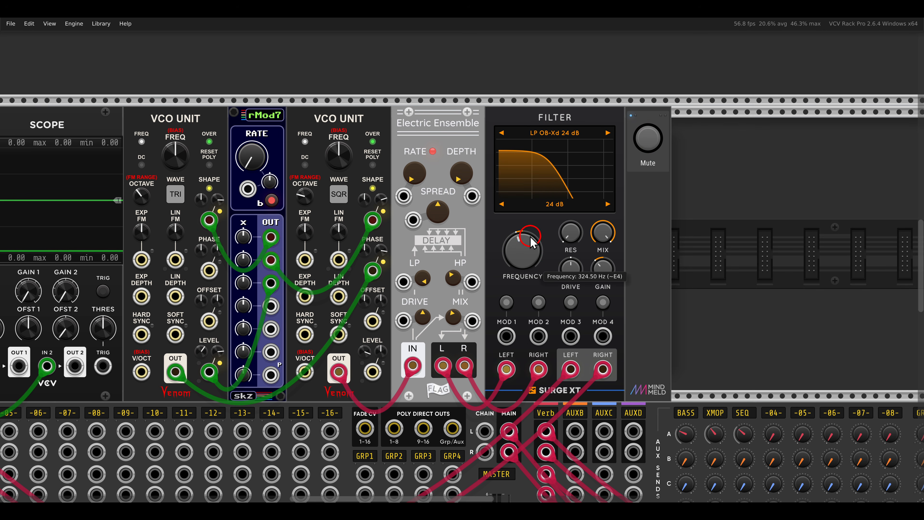
pyautogui.moveTo(510, 218); pyautogui.dragTo(513, 241)
pyautogui.moveTo(504, 197); pyautogui.dragTo(508, 241)
# - Record the Quad LFO's first output into the memory with the Embellish record head and stop the recording
pyautogui.hscroll(-5, 470, 244)
pyautogui.hscroll(-10, 471, 251)
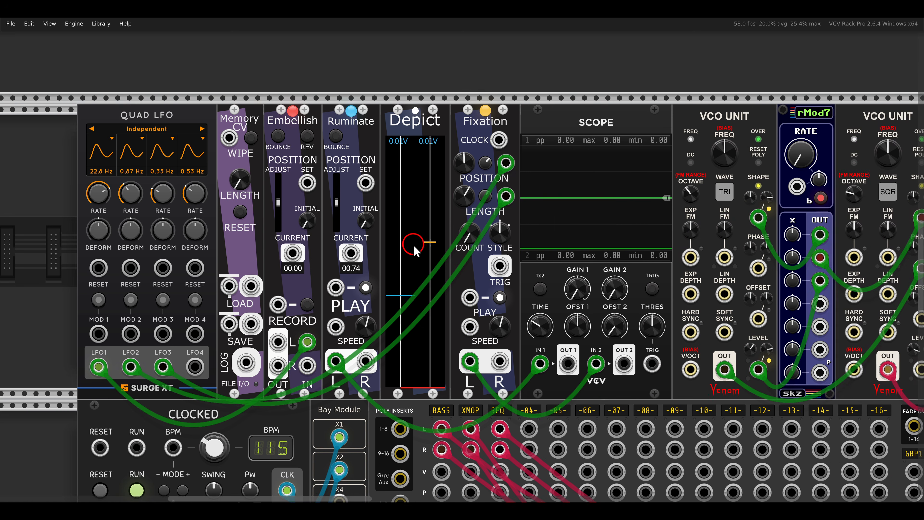
pyautogui.scroll(3, 283, 97)
pyautogui.moveTo(170, 42); pyautogui.dragTo(297, 94)
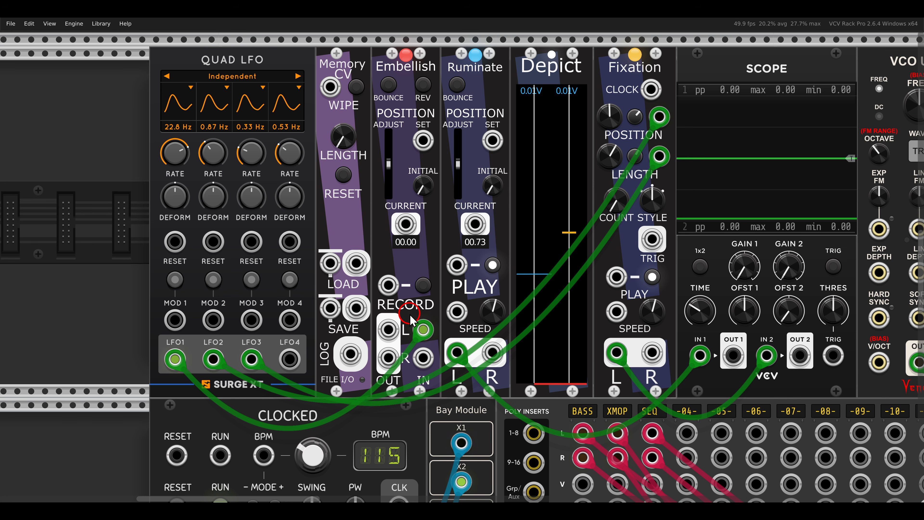
pyautogui.moveTo(393, 313); pyautogui.dragTo(440, 349)
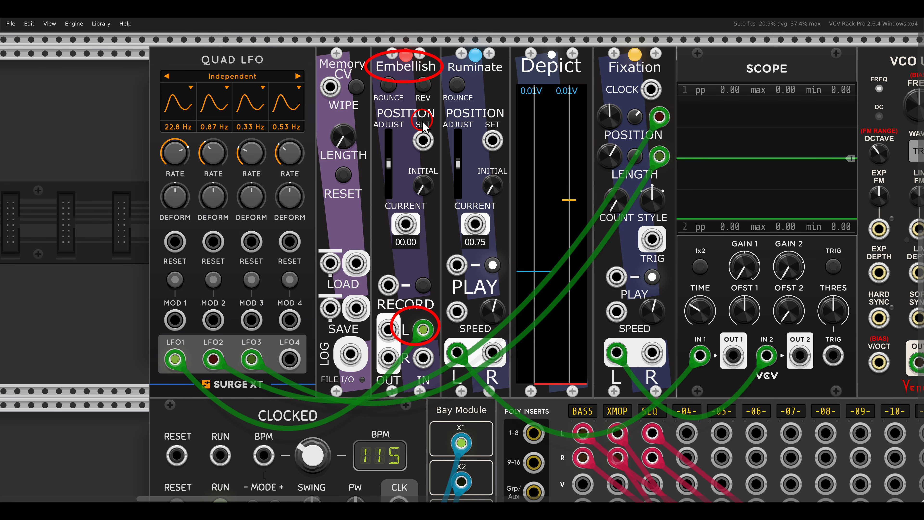
pyautogui.click(425, 286)
pyautogui.moveTo(499, 82)
pyautogui.mouseDown()
pyautogui.moveTo(545, 299)
pyautogui.moveTo(542, 387)
pyautogui.mouseUp()
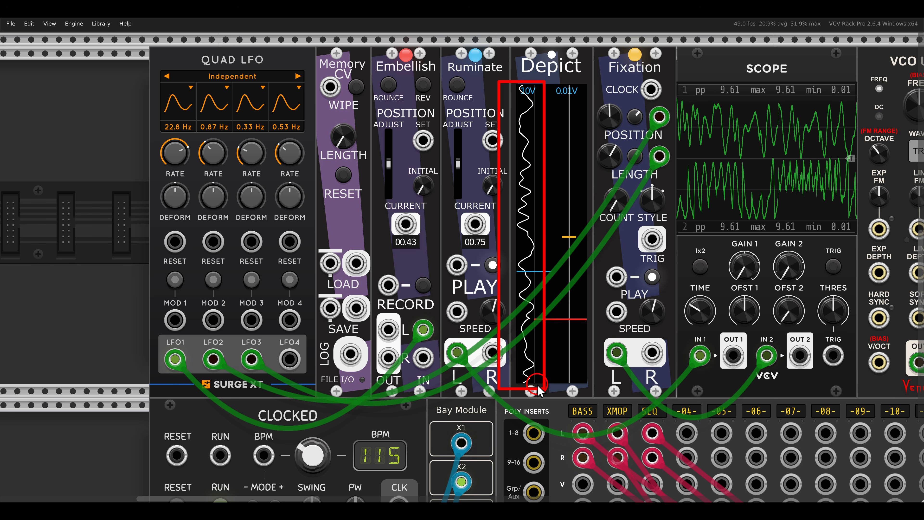
pyautogui.press('Escape')
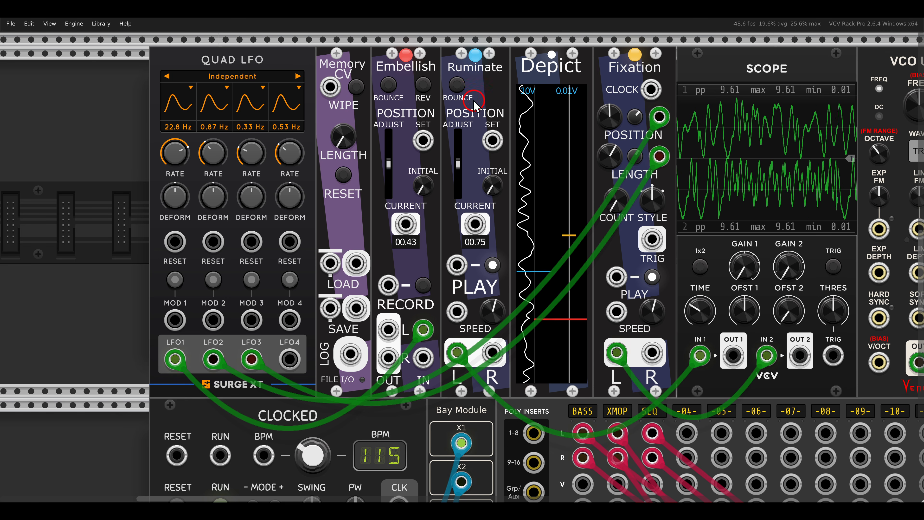
# - Patch the scope's channel 1 output, which carries Ruminate's playback, into the filter's first modulation input
pyautogui.moveTo(442, 50); pyautogui.dragTo(510, 91)
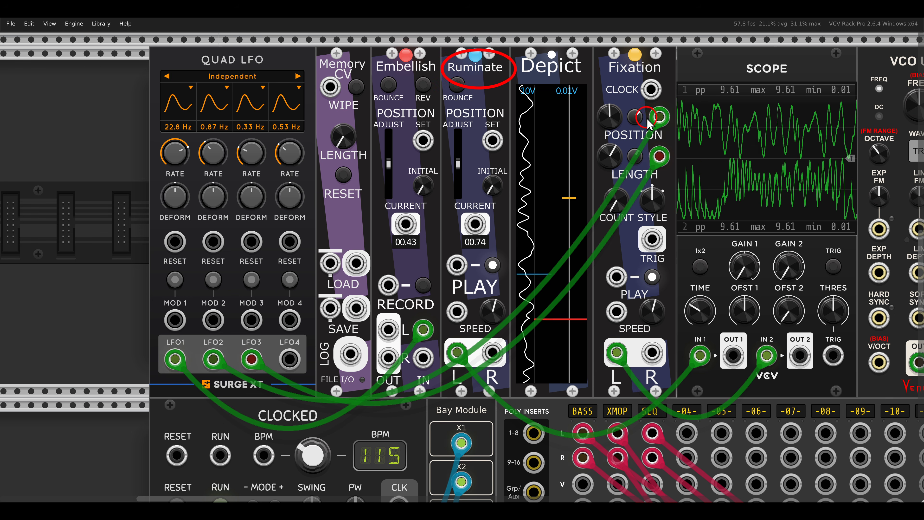
pyautogui.moveTo(667, 88)
pyautogui.mouseDown()
pyautogui.moveTo(791, 156)
pyautogui.moveTo(865, 170)
pyautogui.mouseUp()
pyautogui.press('Escape')
pyautogui.moveTo(761, 263)
pyautogui.mouseDown()
pyautogui.moveTo(502, 263)
pyautogui.moveTo(398, 282)
pyautogui.mouseUp()
pyautogui.scroll(-1, 502, 264)
pyautogui.moveTo(337, 349); pyautogui.dragTo(824, 318)
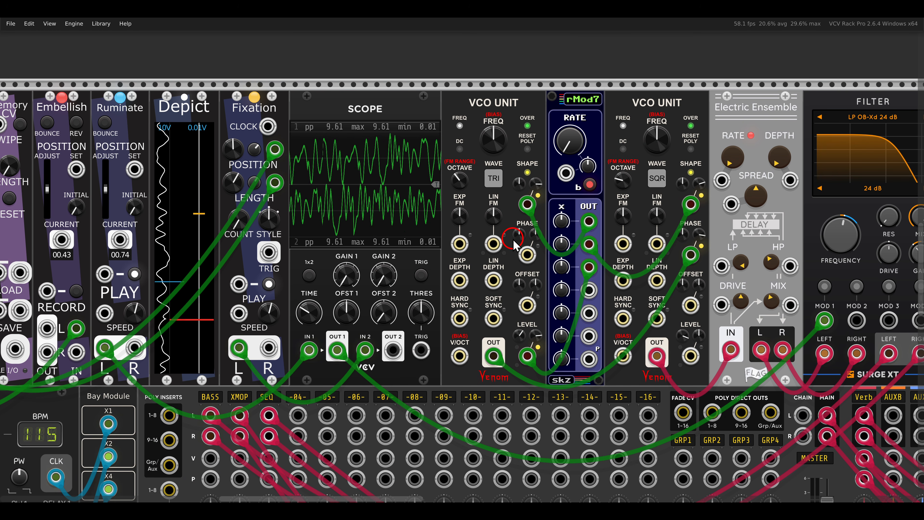
# - Lower the playback speed of the Ruminate module so the recorded LFO waveform plays more slowly
pyautogui.hscroll(-5, 529, 267)
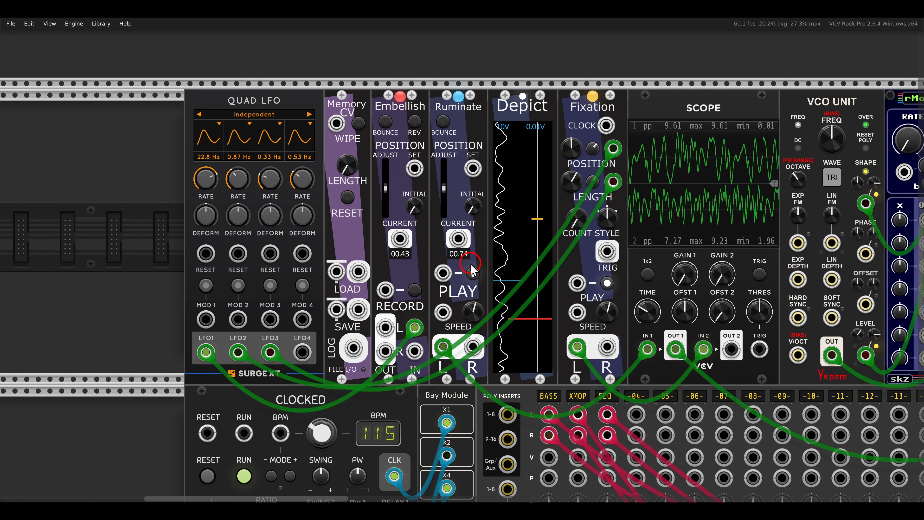
pyautogui.scroll(3, 529, 265)
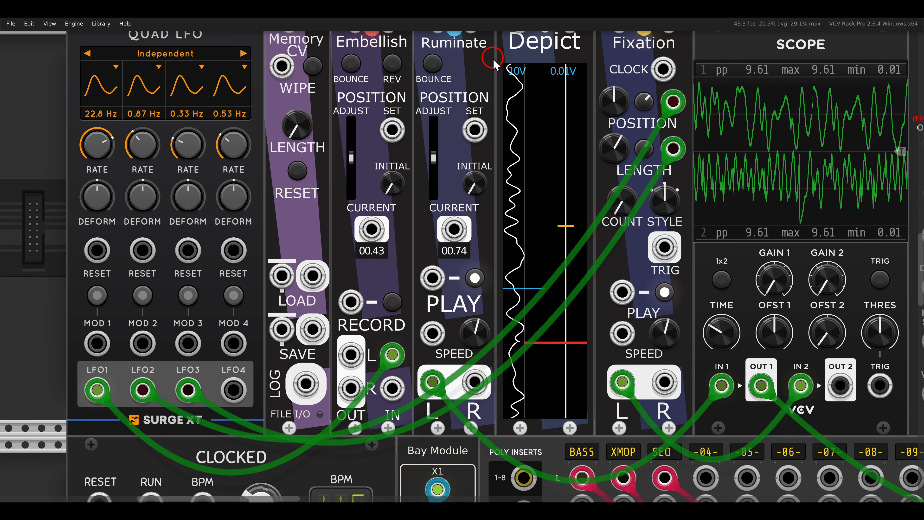
pyautogui.moveTo(494, 56); pyautogui.dragTo(529, 432)
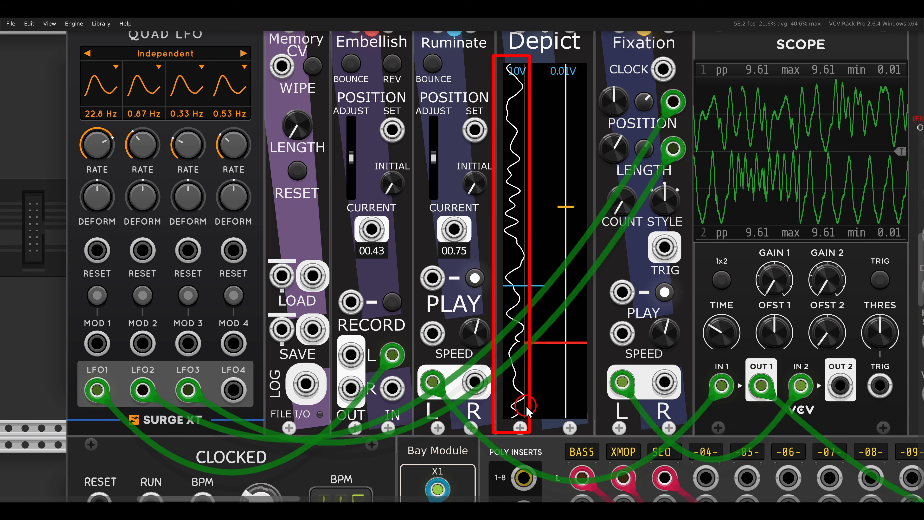
pyautogui.press('Escape')
pyautogui.moveTo(515, 323)
pyautogui.mouseDown()
pyautogui.moveTo(504, 347)
pyautogui.moveTo(467, 360)
pyautogui.mouseUp()
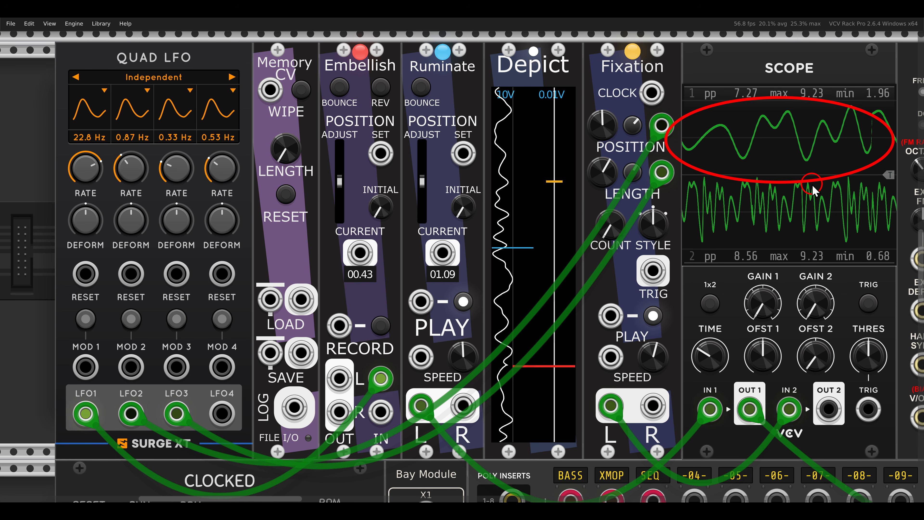
# - Disconnect the LFO cables from Fixation's position and length inputs and move the filter modulation cable to the scope's channel 2 output
pyautogui.moveTo(803, 184); pyautogui.dragTo(661, 192)
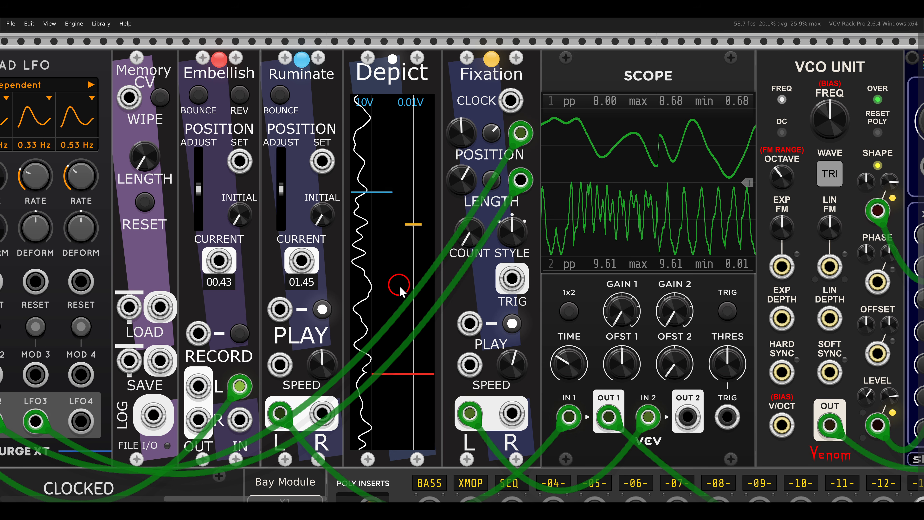
pyautogui.moveTo(521, 177)
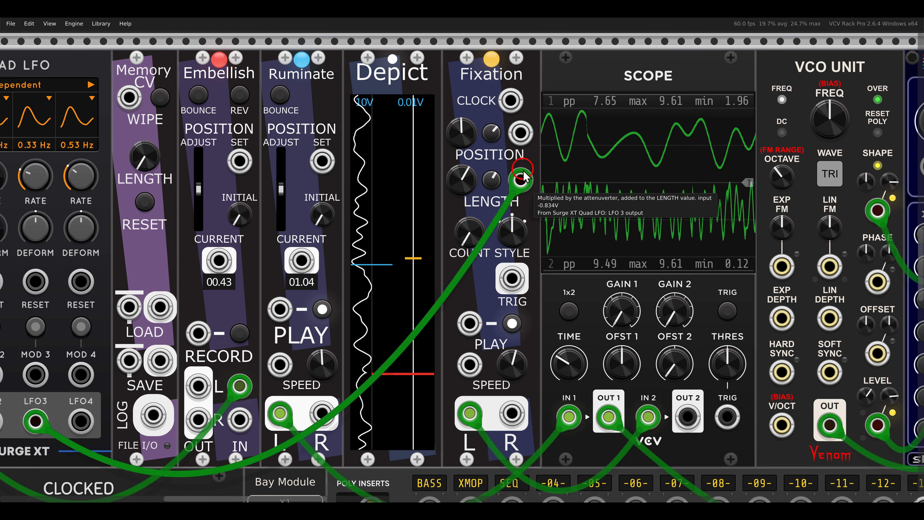
pyautogui.moveTo(522, 177); pyautogui.dragTo(523, 190)
pyautogui.moveTo(609, 416); pyautogui.dragTo(686, 411)
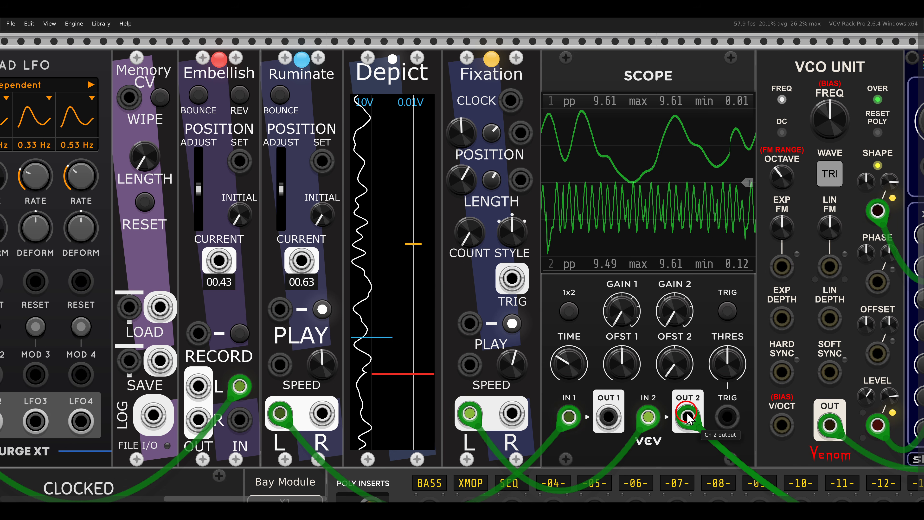
# - Set Fixation's maximum playback length to 139.5 ms and shift its playback start position
pyautogui.moveTo(382, 207); pyautogui.dragTo(450, 302)
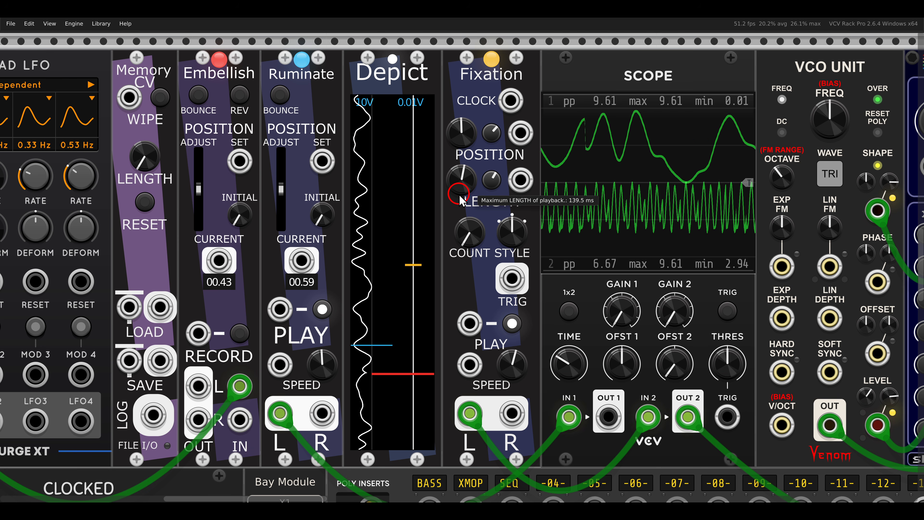
pyautogui.moveTo(460, 134); pyautogui.dragTo(478, 218)
pyautogui.moveTo(458, 133); pyautogui.dragTo(456, 96)
# - Patch LFO2 into Fixation's position input and LFO3 into its length input
pyautogui.scroll(-1, 440, 161)
pyautogui.moveTo(440, 160); pyautogui.dragTo(499, 159)
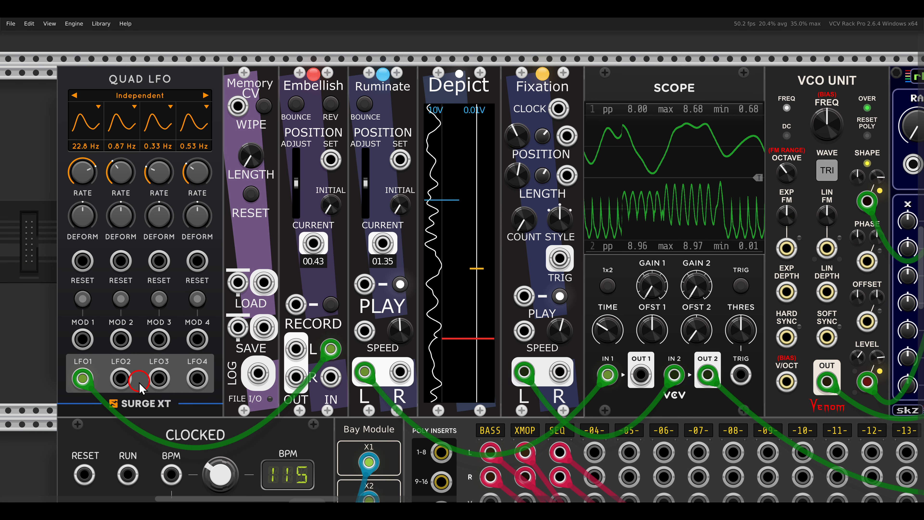
pyautogui.moveTo(120, 379); pyautogui.dragTo(566, 136)
pyautogui.moveTo(567, 176); pyautogui.dragTo(159, 378)
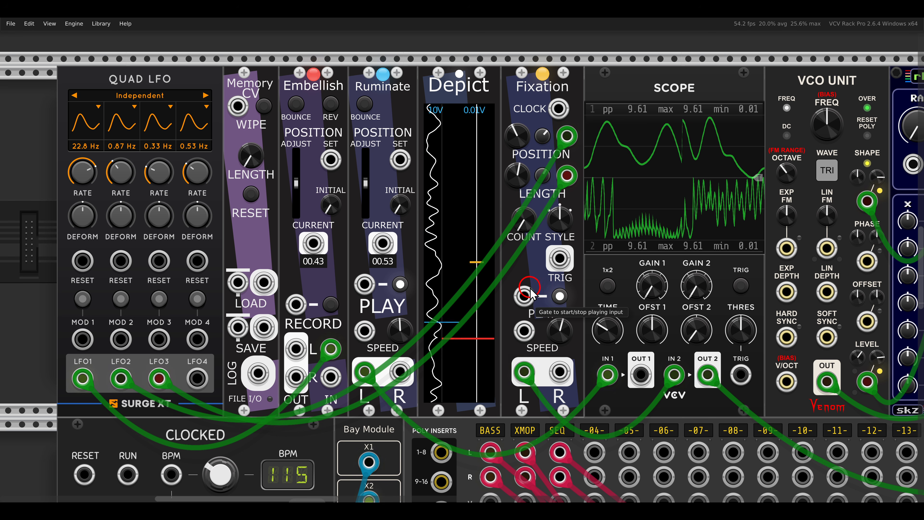
# - Record the stepped output of the shd module into the lower row's memory with Embellish and stop the recording
pyautogui.moveTo(530, 293); pyautogui.dragTo(482, 299)
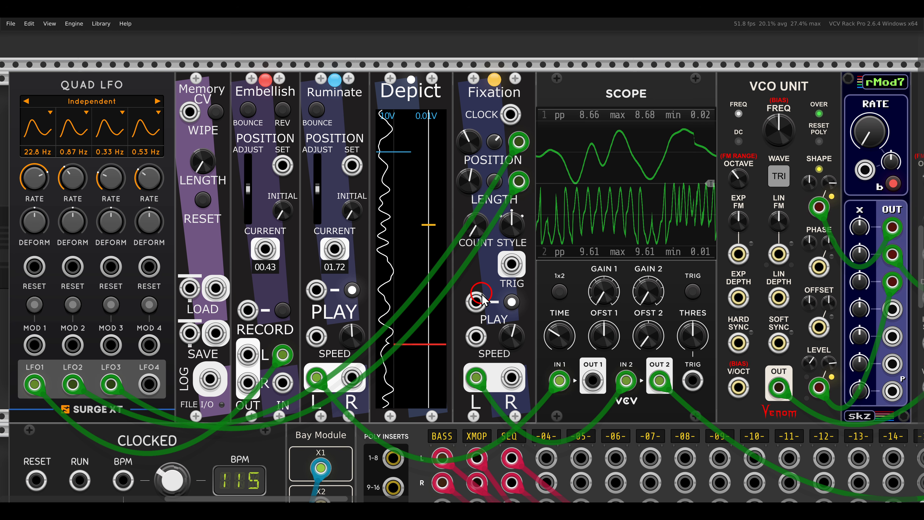
pyautogui.scroll(-5, 483, 299)
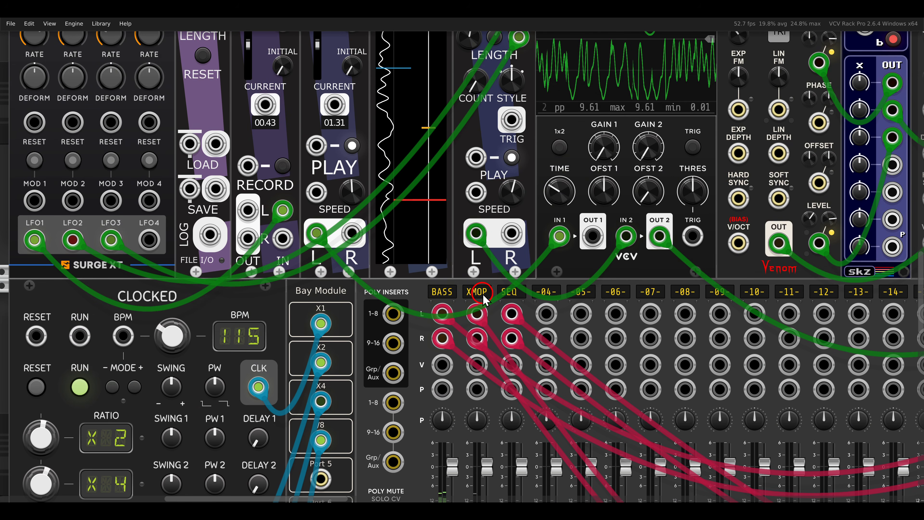
pyautogui.scroll(-20, 484, 299)
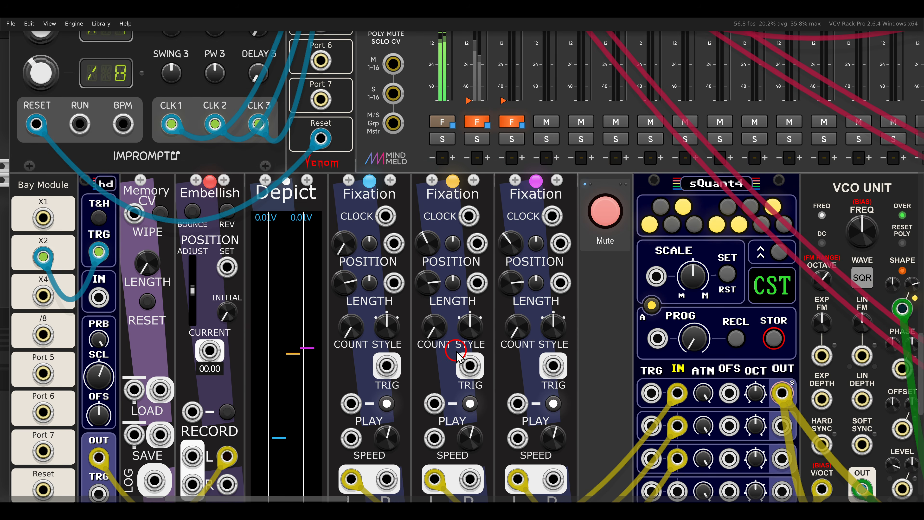
pyautogui.hscroll(-3, 519, 286)
pyautogui.moveTo(519, 286); pyautogui.dragTo(572, 261)
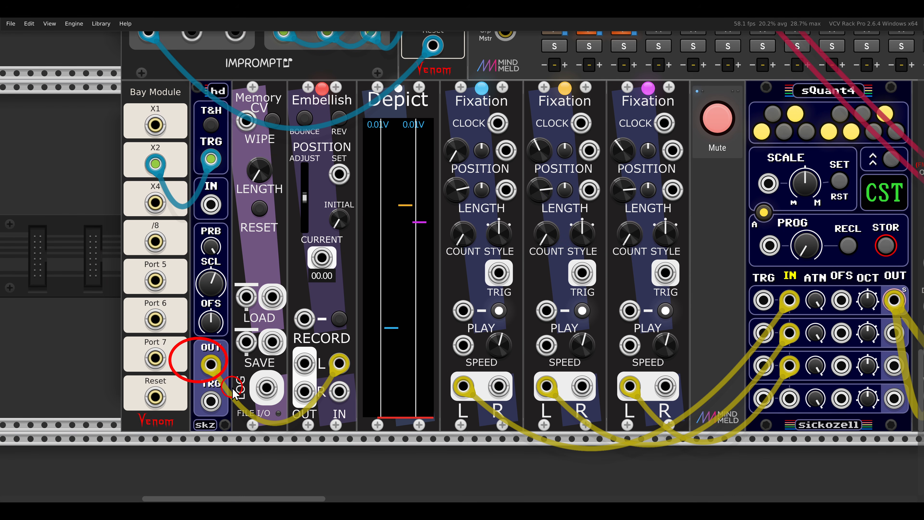
pyautogui.click(338, 318)
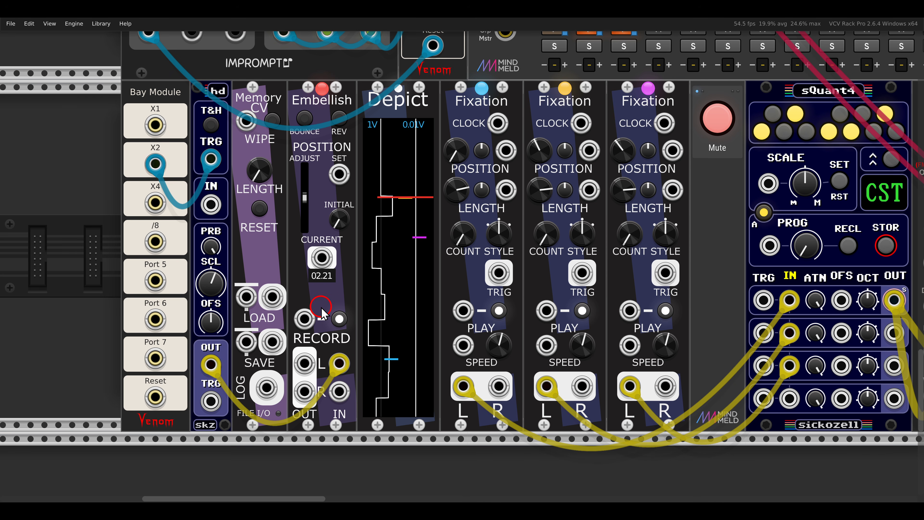
pyautogui.click(338, 318)
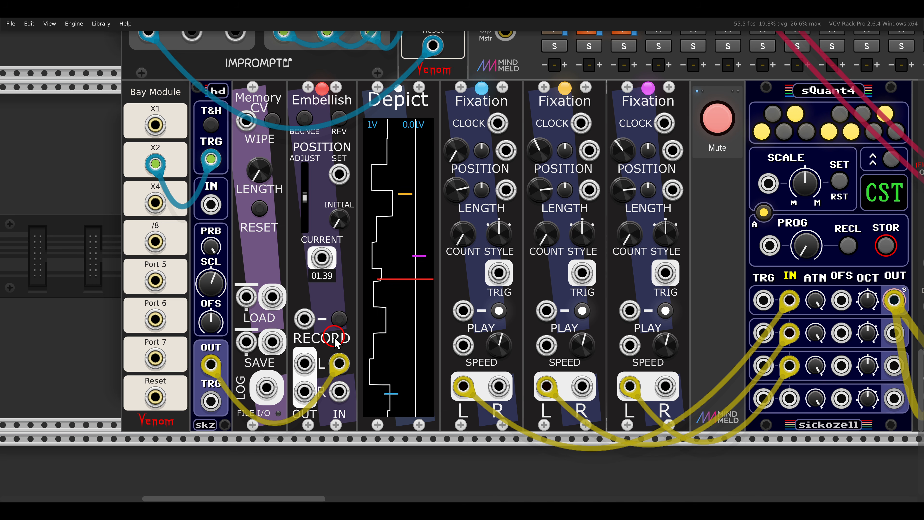
# - Unmute the voice driven by the three Fixation modules through the sQuant4 quantizer
pyautogui.moveTo(441, 80); pyautogui.dragTo(516, 118)
pyautogui.moveTo(522, 86); pyautogui.dragTo(603, 126)
pyautogui.moveTo(614, 93); pyautogui.dragTo(685, 127)
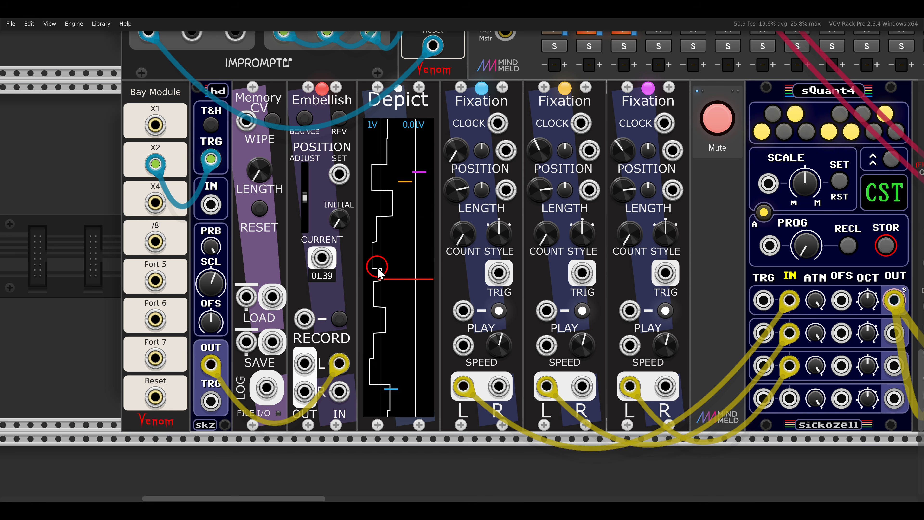
pyautogui.scroll(-2, 489, 240)
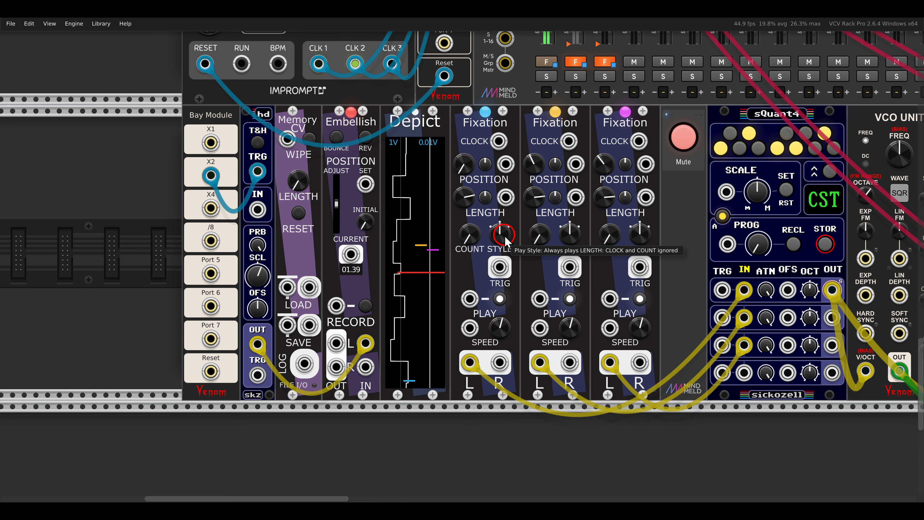
pyautogui.moveTo(684, 218); pyautogui.dragTo(61, 220)
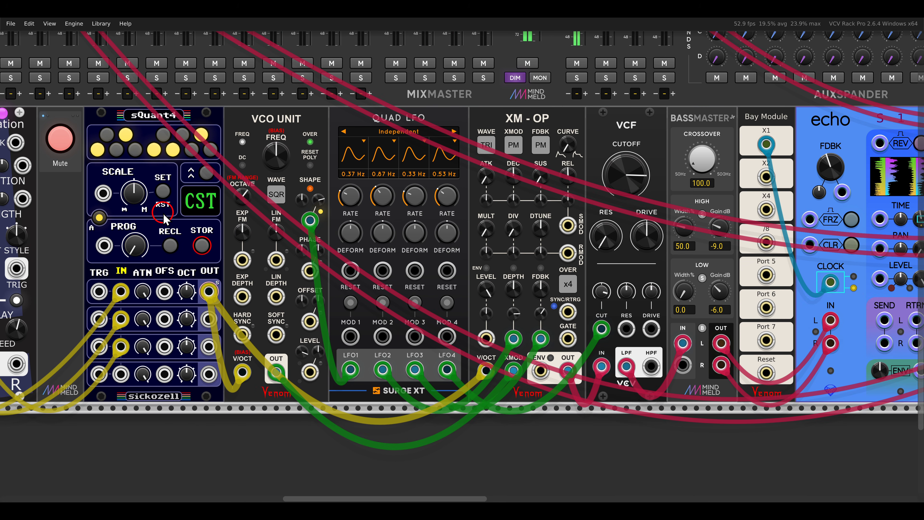
pyautogui.click(60, 138)
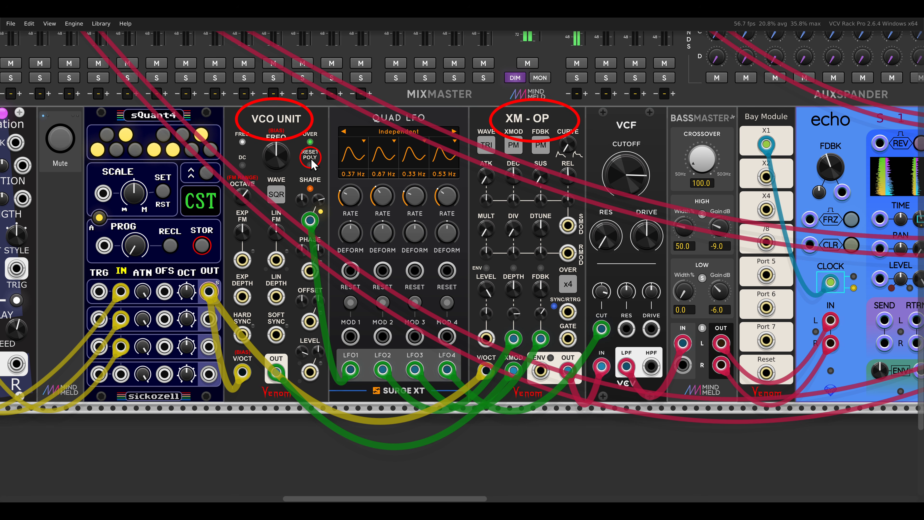
# - Shorten the playback length on the blue, orange and pink Fixation modules
pyautogui.hscroll(-10, 364, 193)
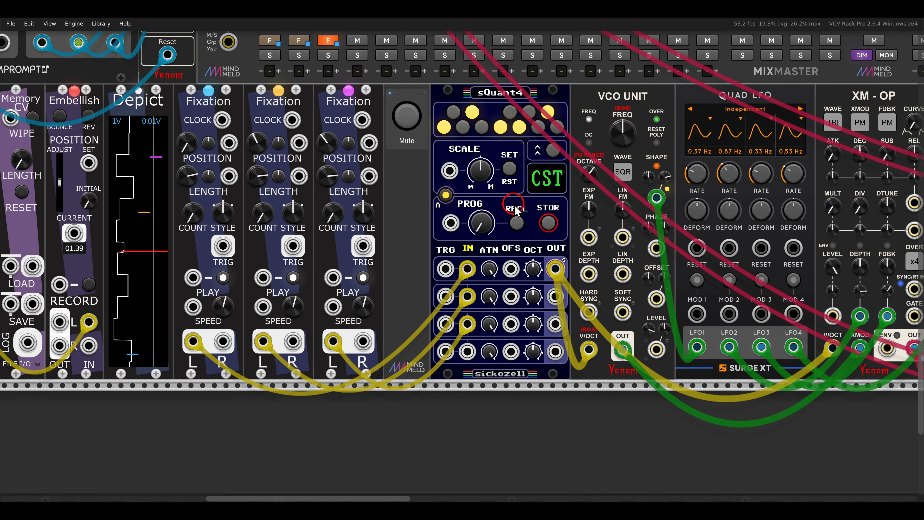
pyautogui.hscroll(-5, 440, 222)
pyautogui.scroll(3, 439, 214)
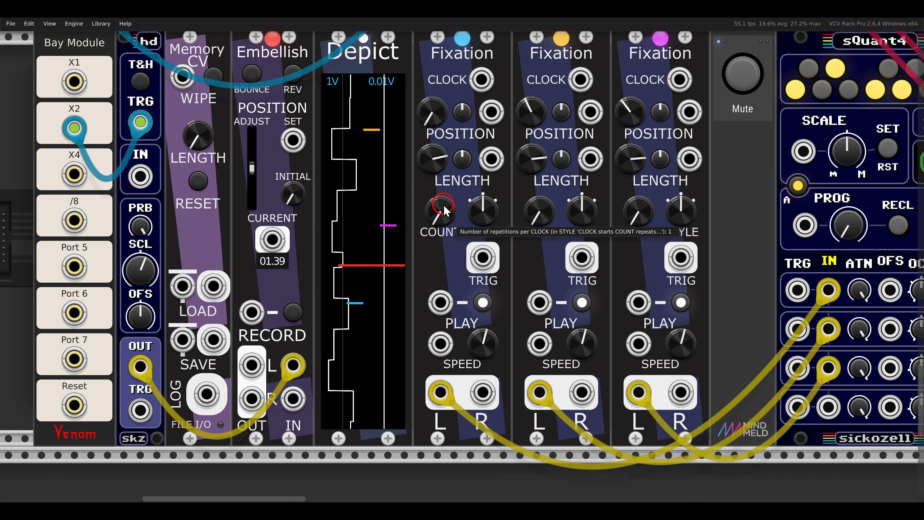
pyautogui.moveTo(437, 164); pyautogui.dragTo(436, 189)
pyautogui.moveTo(531, 160); pyautogui.dragTo(532, 182)
pyautogui.moveTo(630, 159); pyautogui.dragTo(627, 194)
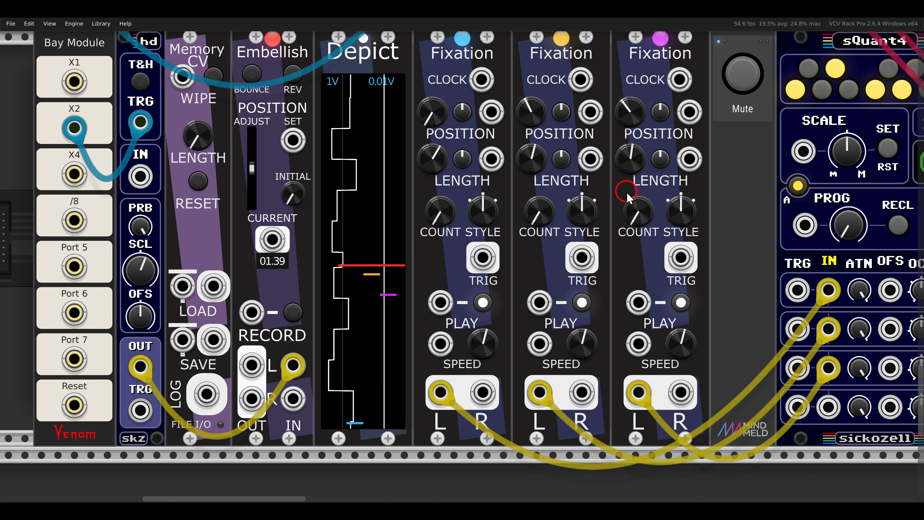
# - Raise the playback start positions of the pink, orange and blue Fixation modules, with the blue one at about 3.5241
pyautogui.moveTo(630, 120); pyautogui.dragTo(630, 102)
pyautogui.moveTo(533, 113); pyautogui.dragTo(523, 90)
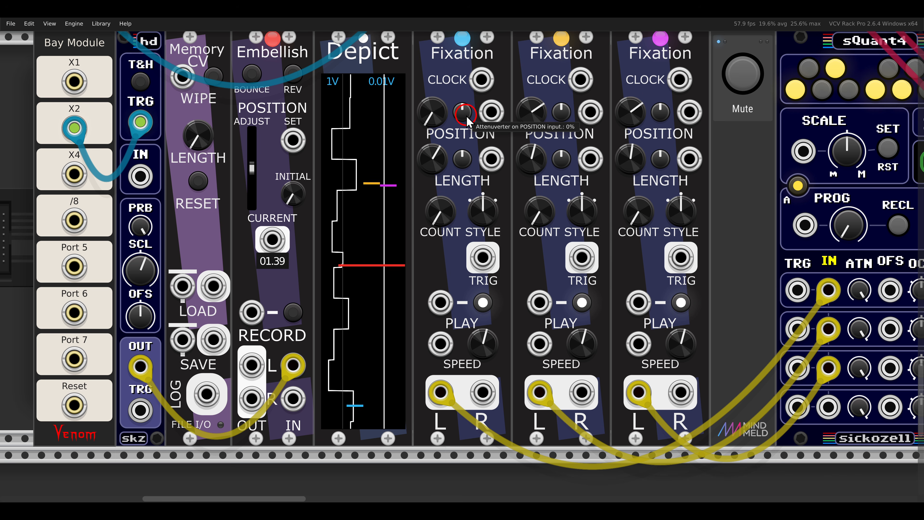
pyautogui.scroll(1, 506, 155)
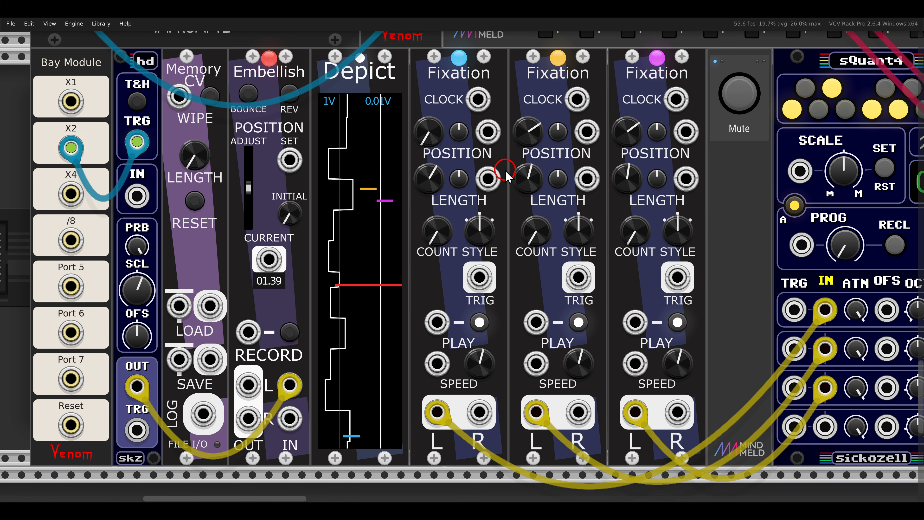
pyautogui.moveTo(422, 135); pyautogui.dragTo(422, 120)
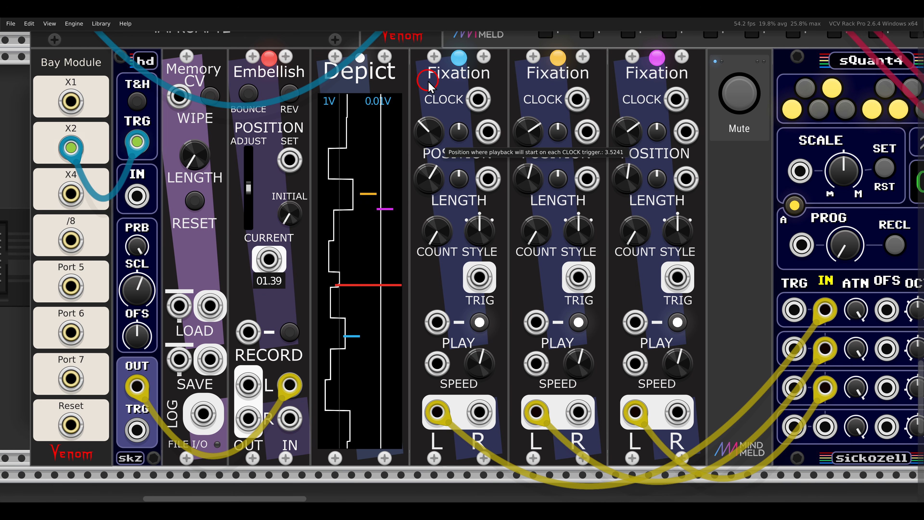
# - Lengthen the playback of the blue and orange Fixation modules and move the blue one's start position earlier
pyautogui.moveTo(421, 187); pyautogui.dragTo(420, 175)
pyautogui.moveTo(424, 137); pyautogui.dragTo(424, 147)
pyautogui.moveTo(526, 184); pyautogui.dragTo(524, 172)
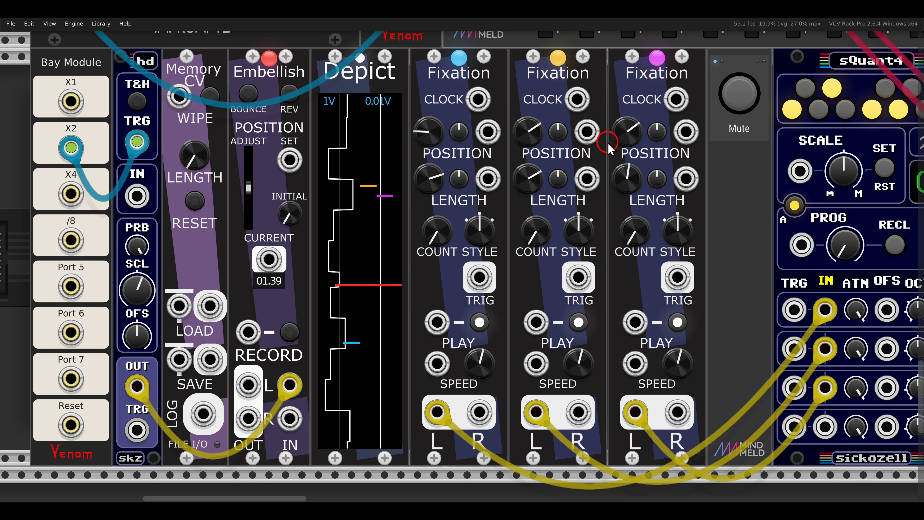
pyautogui.scroll(-3, 608, 146)
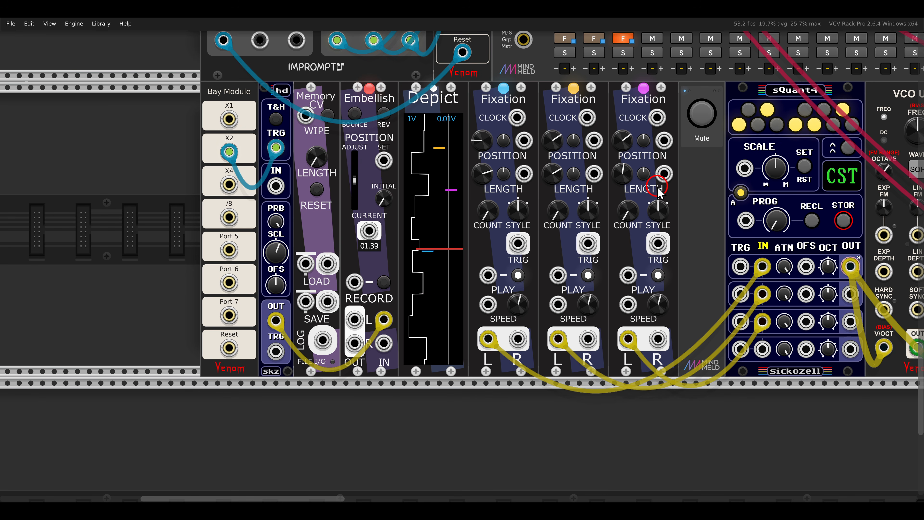
# - Record the rL module's output and trigger signals into its Memory CV with the Embellish module, stopping after one pass
pyautogui.moveTo(710, 189); pyautogui.dragTo(341, 260)
pyautogui.moveTo(777, 162); pyautogui.dragTo(320, 328)
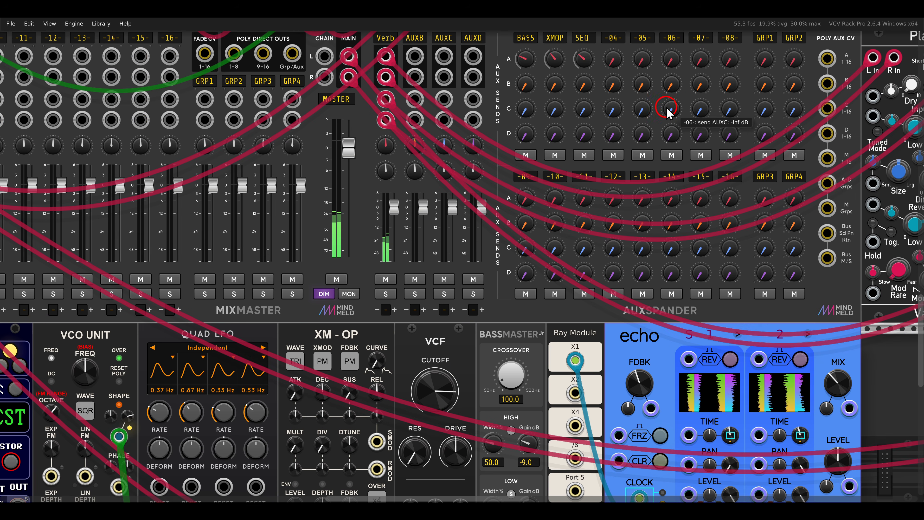
pyautogui.moveTo(666, 115); pyautogui.dragTo(532, 326)
pyautogui.moveTo(765, 192); pyautogui.dragTo(108, 288)
pyautogui.moveTo(329, 291)
pyautogui.mouseDown()
pyautogui.moveTo(365, 320)
pyautogui.moveTo(364, 348)
pyautogui.mouseUp()
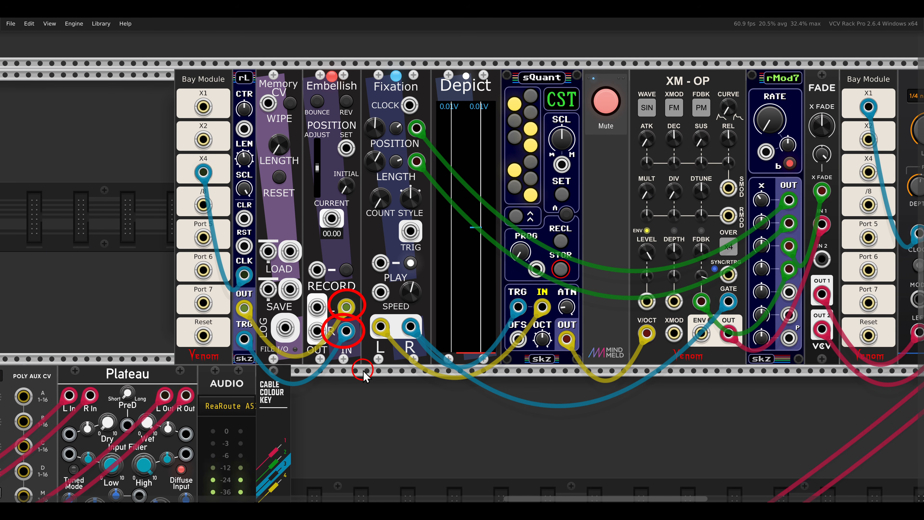
pyautogui.click(346, 271)
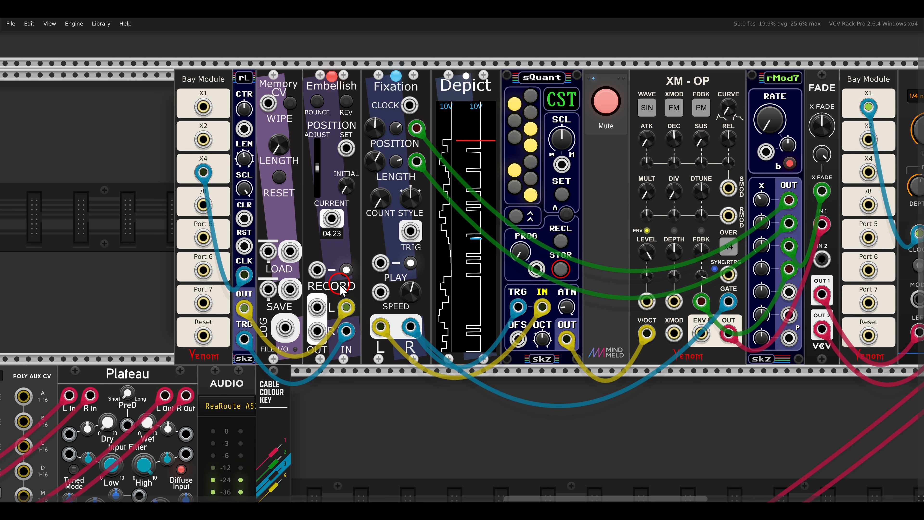
pyautogui.click(346, 268)
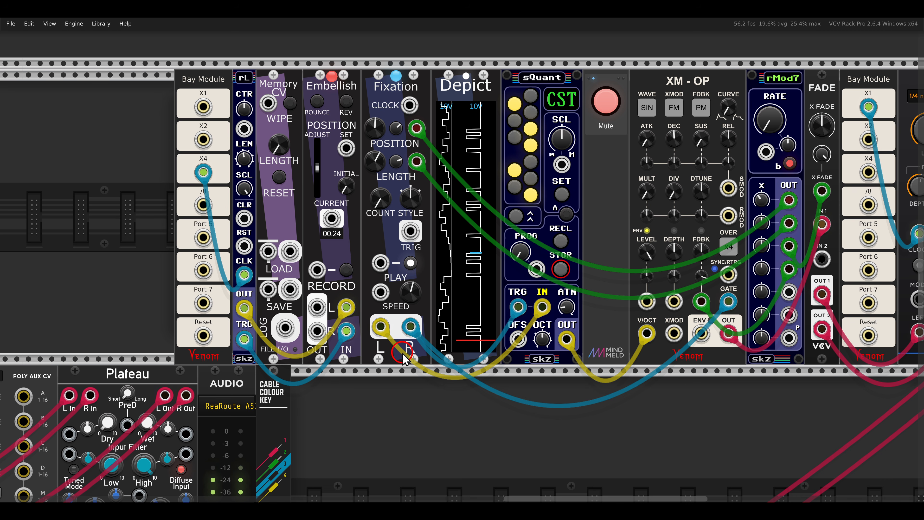
# - Unmute the XM-OP voice played by the Fixation module through the sQuant quantizer
pyautogui.moveTo(642, 245); pyautogui.dragTo(525, 259)
pyautogui.scroll(-2, 526, 259)
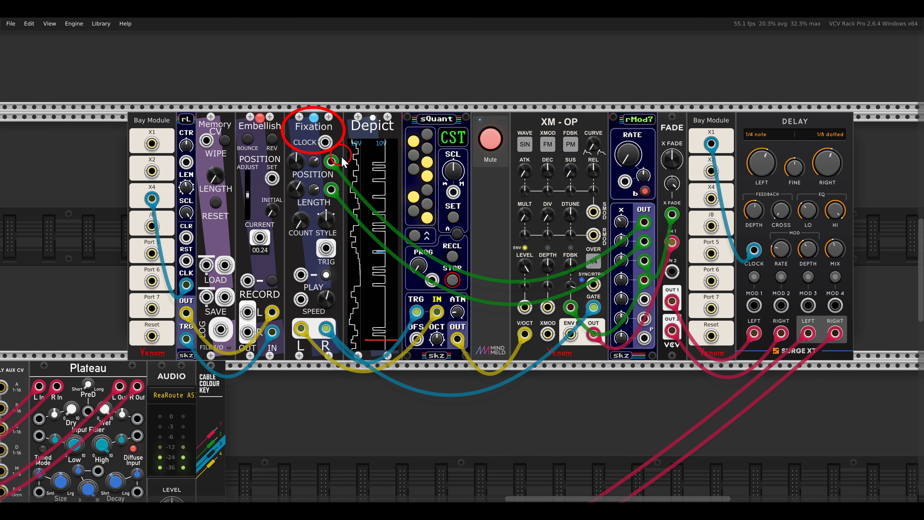
pyautogui.click(490, 140)
pyautogui.moveTo(475, 229); pyautogui.dragTo(517, 221)
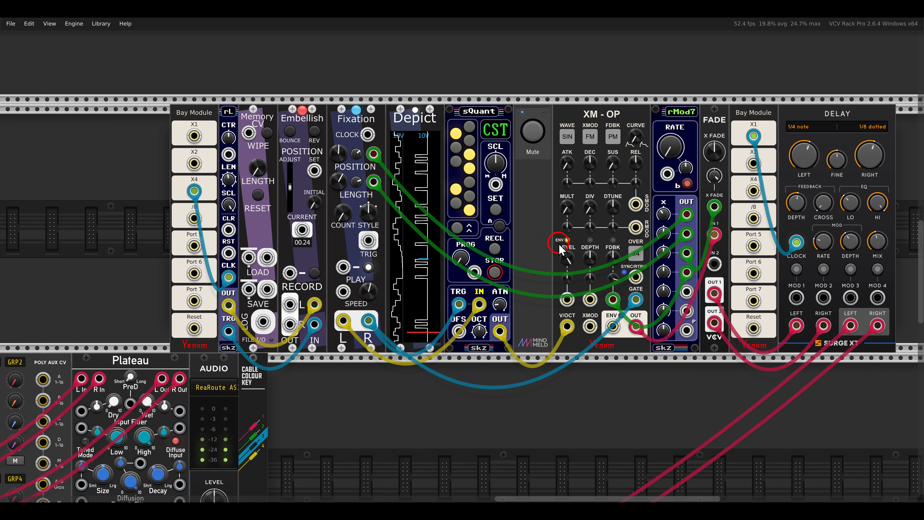
pyautogui.moveTo(609, 256); pyautogui.dragTo(602, 225)
pyautogui.scroll(3, 422, 222)
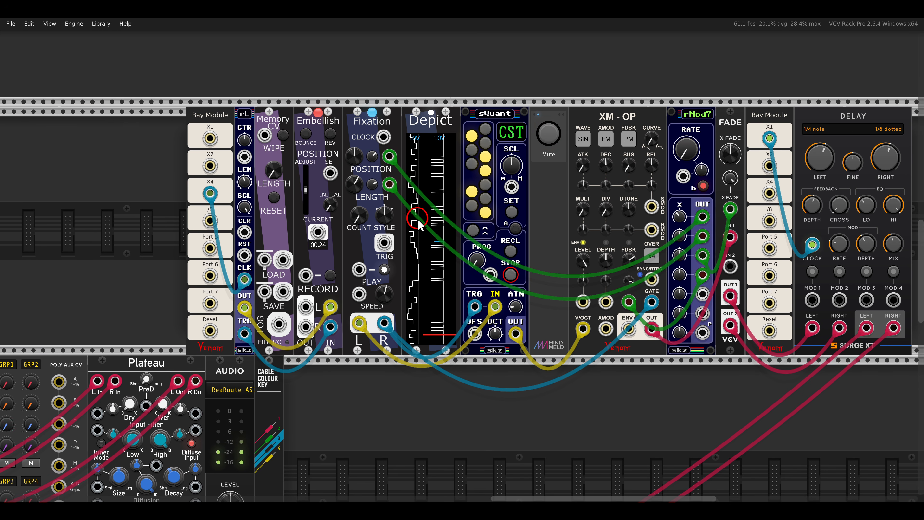
pyautogui.scroll(1, 432, 228)
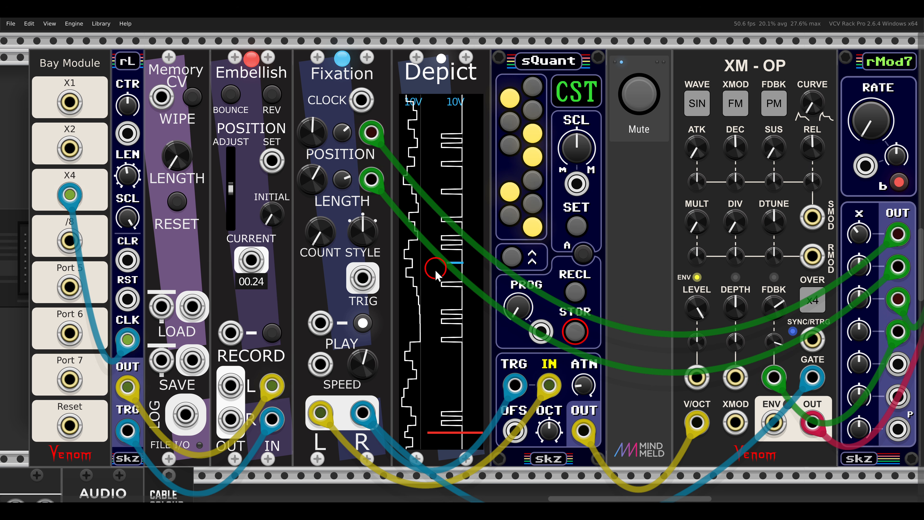
pyautogui.moveTo(312, 145); pyautogui.dragTo(297, 117)
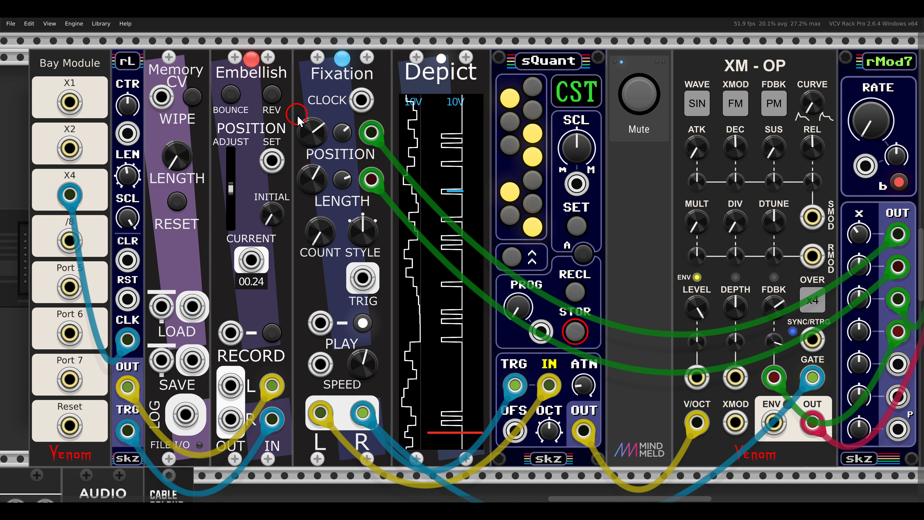
pyautogui.scroll(-3, 285, 157)
pyautogui.moveTo(268, 245); pyautogui.dragTo(535, 182)
pyautogui.scroll(-2, 429, 186)
pyautogui.moveTo(345, 194); pyautogui.dragTo(496, 172)
pyautogui.scroll(-2, 415, 185)
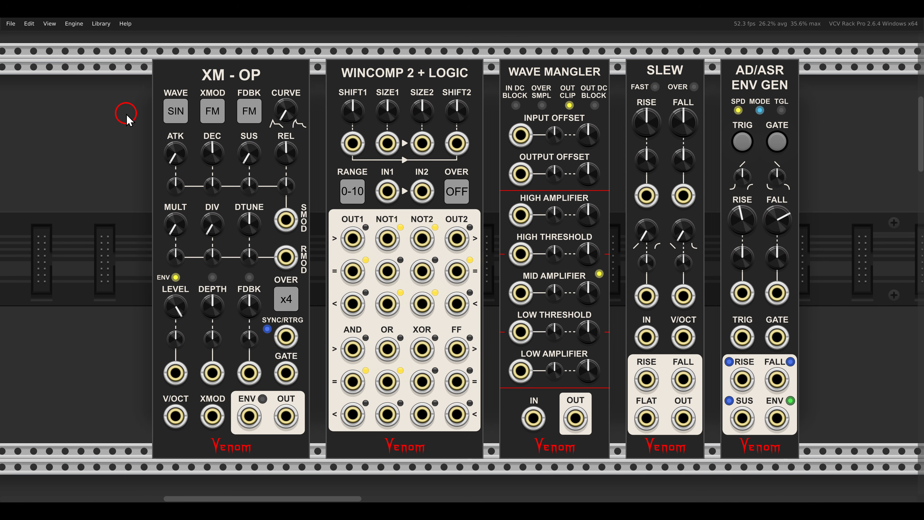
# - Unmute the voice built from two chained XM-OP modules modulated by holder8
pyautogui.scroll(-20, 135, 120)
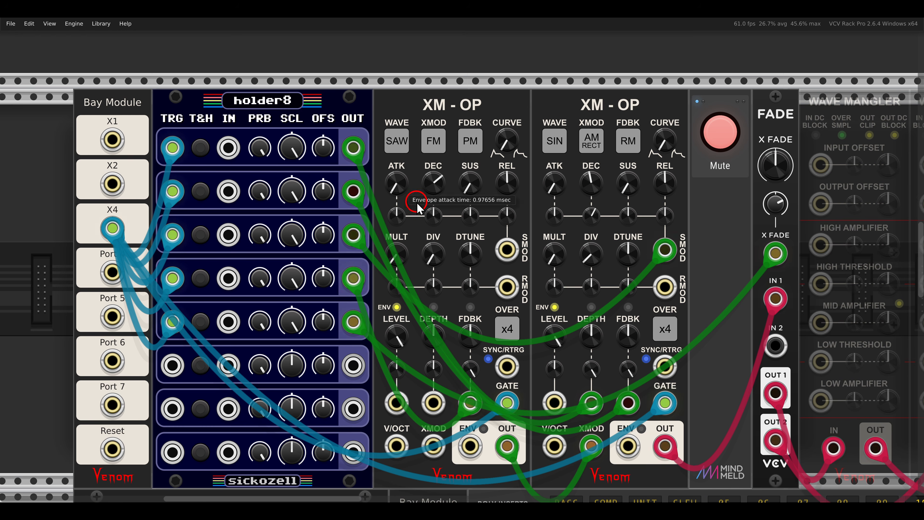
pyautogui.moveTo(543, 250)
pyautogui.mouseDown()
pyautogui.moveTo(470, 213)
pyautogui.moveTo(464, 222)
pyautogui.mouseUp()
pyautogui.moveTo(316, 53)
pyautogui.mouseDown()
pyautogui.moveTo(415, 96)
pyautogui.moveTo(470, 86)
pyautogui.moveTo(435, 107)
pyautogui.mouseUp()
pyautogui.moveTo(501, 435)
pyautogui.mouseDown()
pyautogui.moveTo(508, 393)
pyautogui.moveTo(534, 451)
pyautogui.mouseUp()
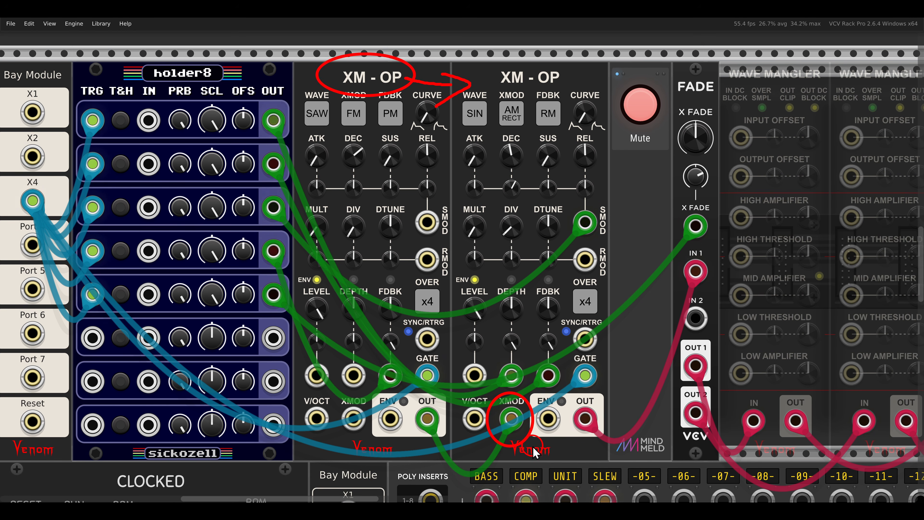
pyautogui.click(638, 113)
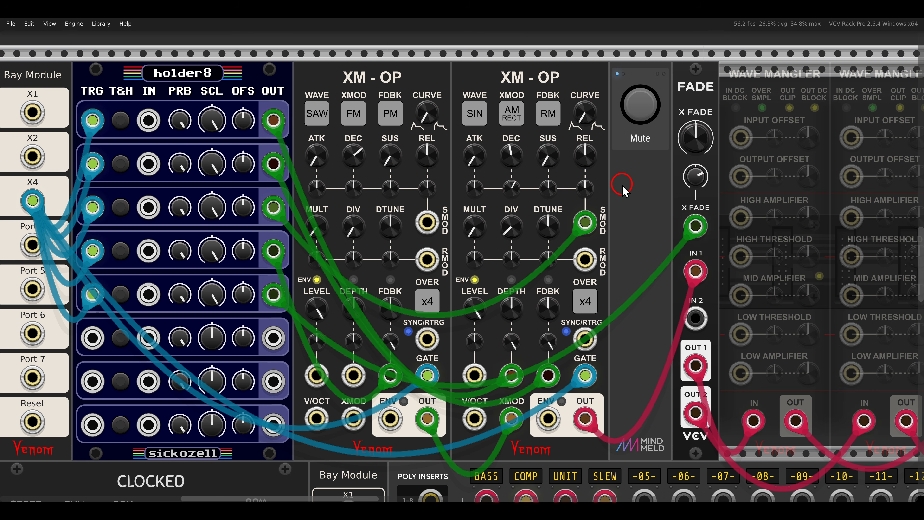
# - Select both Wave Mangler modules between the Fade and echo modules and take them out of bypass
pyautogui.moveTo(670, 186)
pyautogui.mouseDown()
pyautogui.moveTo(431, 197)
pyautogui.moveTo(298, 184)
pyautogui.mouseUp()
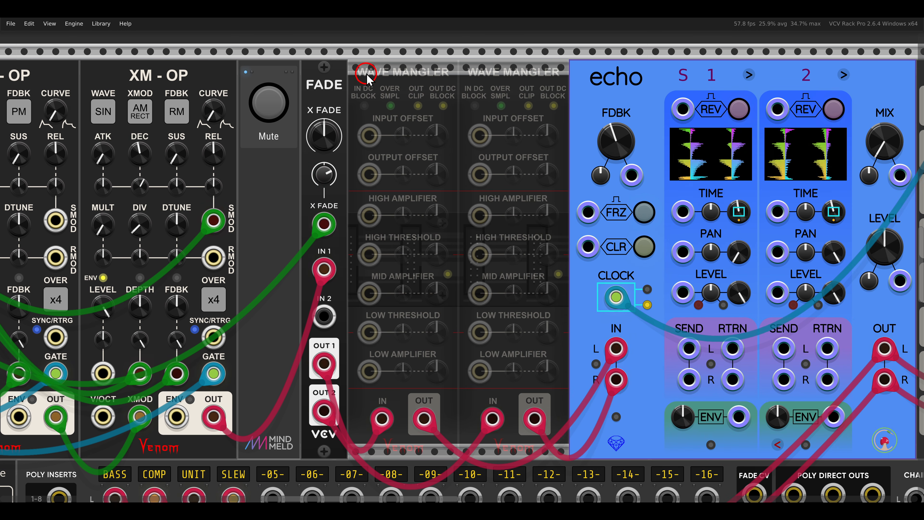
pyautogui.moveTo(336, 47); pyautogui.dragTo(575, 105)
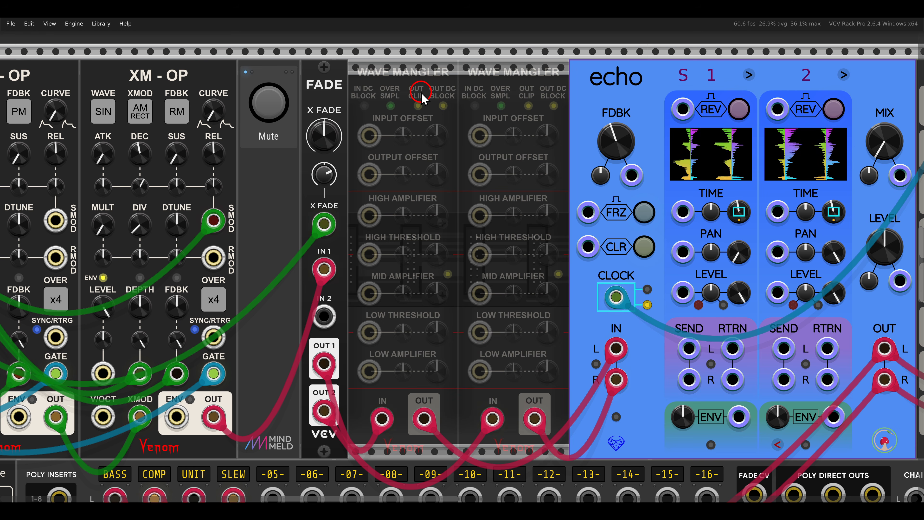
pyautogui.hotkey('ctrl', 'e')
pyautogui.hotkey('ctrl', 'e')
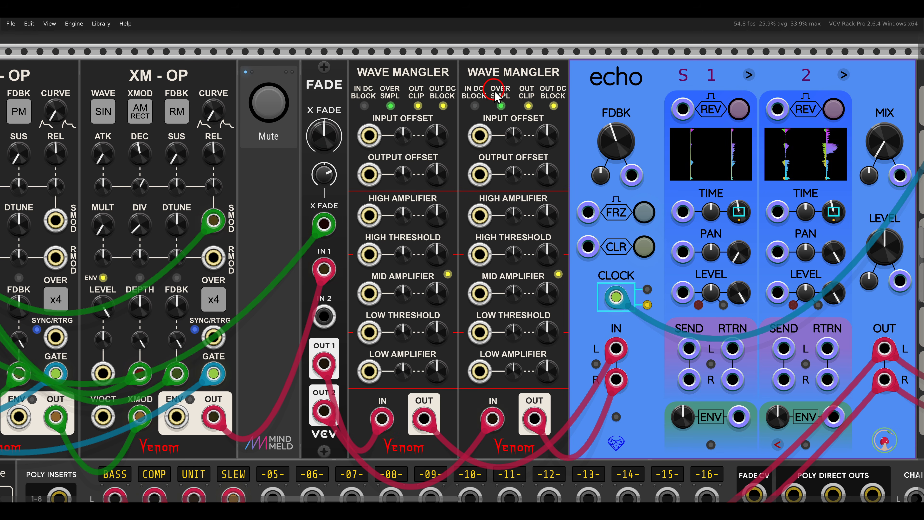
# - Raise the high, mid and low amplifiers on the first Wave Mangler and the mid and low amplifiers on the second
pyautogui.hscroll(1, 491, 105)
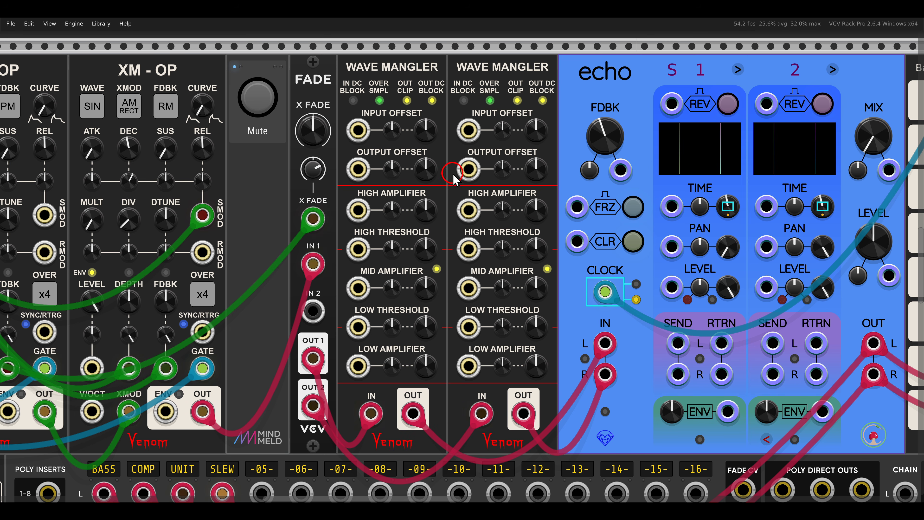
pyautogui.moveTo(433, 218); pyautogui.dragTo(427, 167)
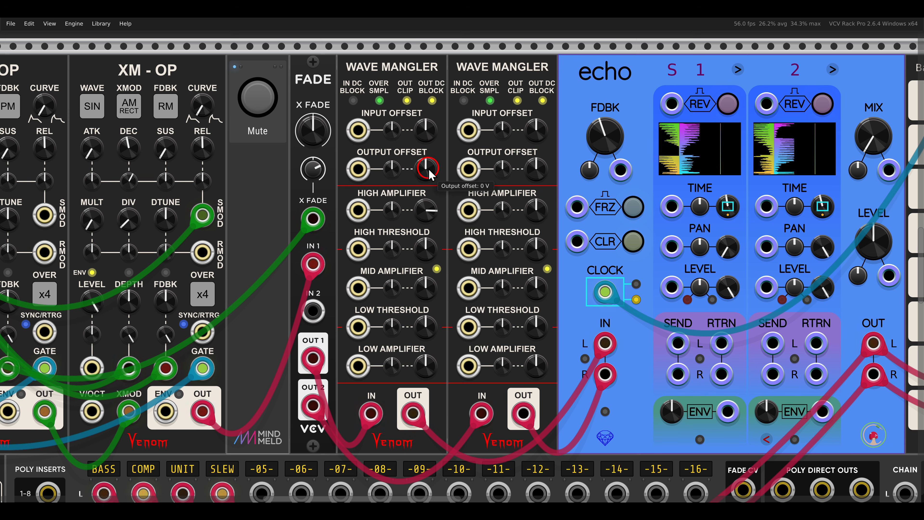
pyautogui.moveTo(535, 364); pyautogui.dragTo(520, 270)
pyautogui.moveTo(420, 298); pyautogui.dragTo(422, 262)
pyautogui.moveTo(425, 362); pyautogui.dragTo(421, 325)
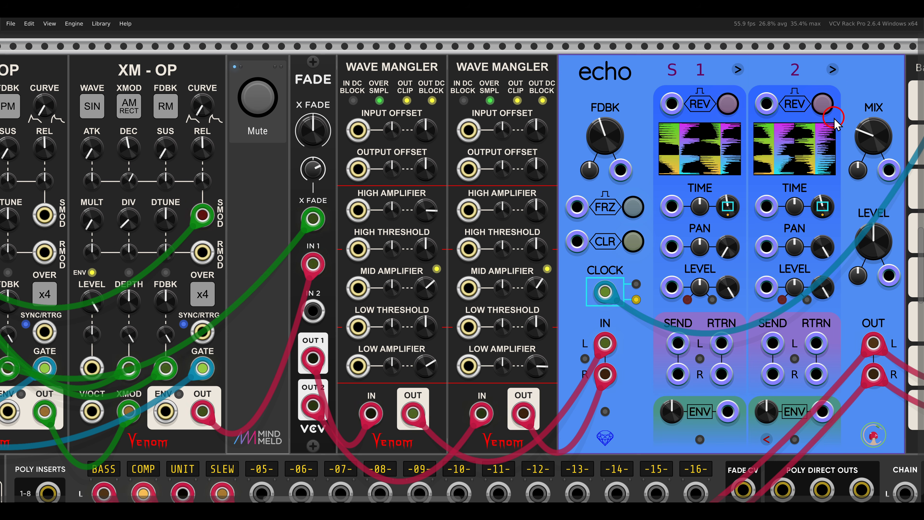
# - Unmute and solo the WinComp 2 + Logic voice that feeds the Surge XT filter
pyautogui.hscroll(15, 841, 116)
pyautogui.hscroll(15, 707, 181)
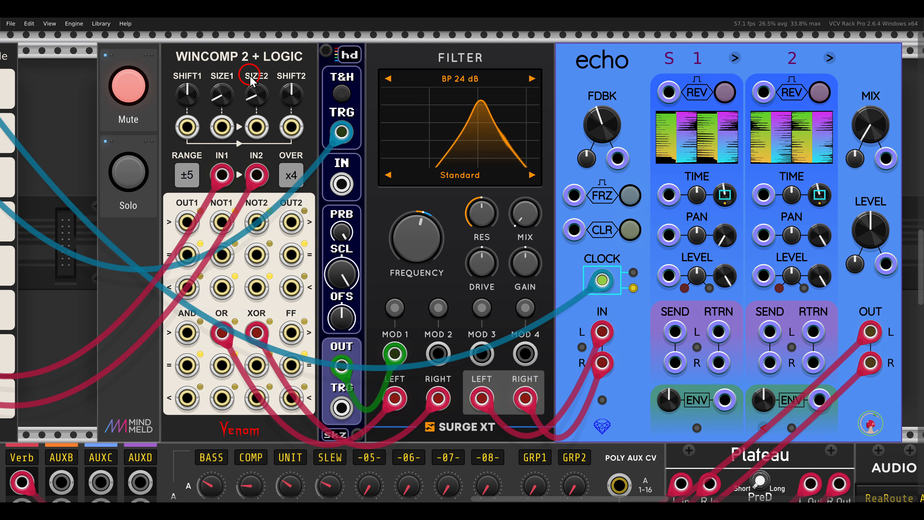
pyautogui.click(130, 177)
pyautogui.click(129, 87)
pyautogui.click(221, 141)
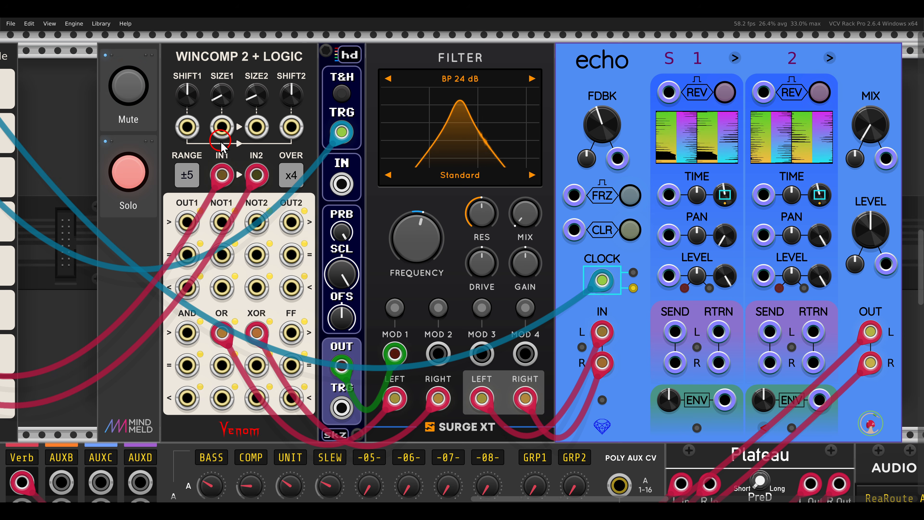
# - Examine the WinComp voice's patching, the filter's frequency, and the WinComp module's output range and oversampling options
pyautogui.scroll(-3, 220, 141)
pyautogui.moveTo(195, 164); pyautogui.dragTo(434, 163)
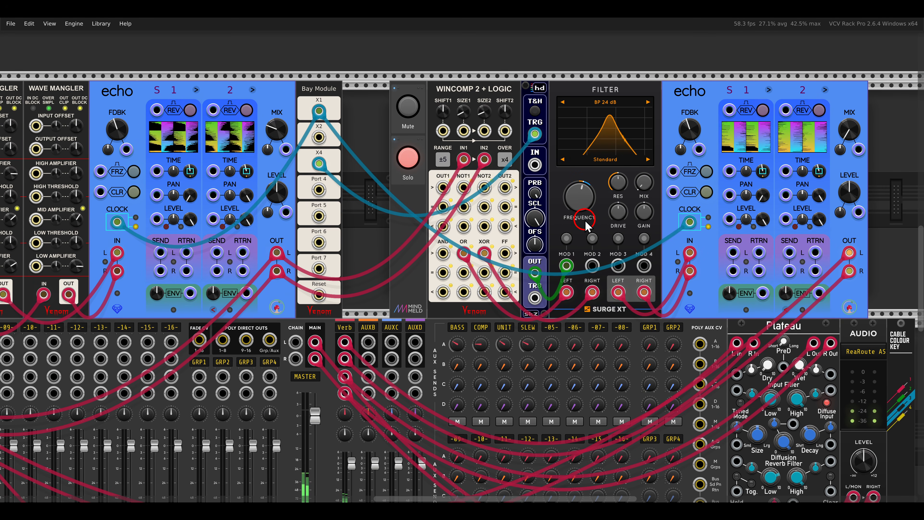
pyautogui.moveTo(585, 221); pyautogui.dragTo(451, 234)
pyautogui.scroll(1, 456, 222)
pyautogui.moveTo(438, 200); pyautogui.dragTo(510, 234)
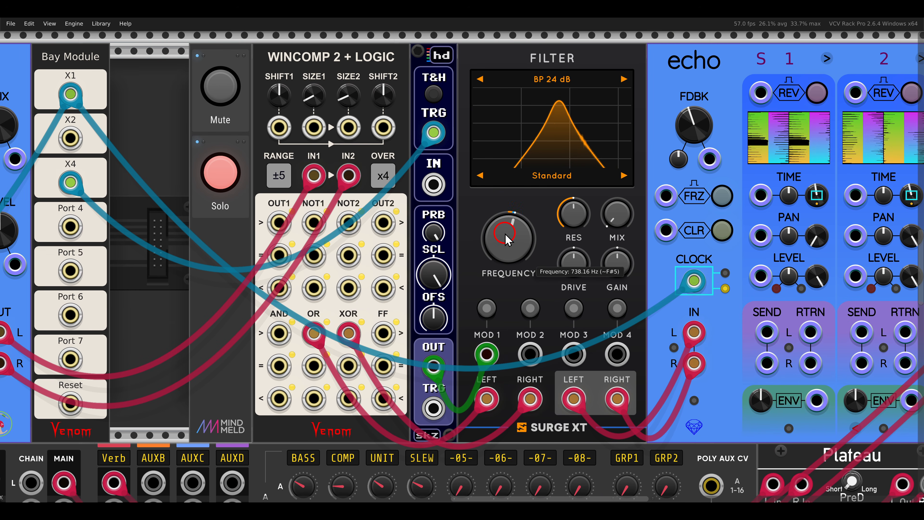
pyautogui.rightClick(282, 185)
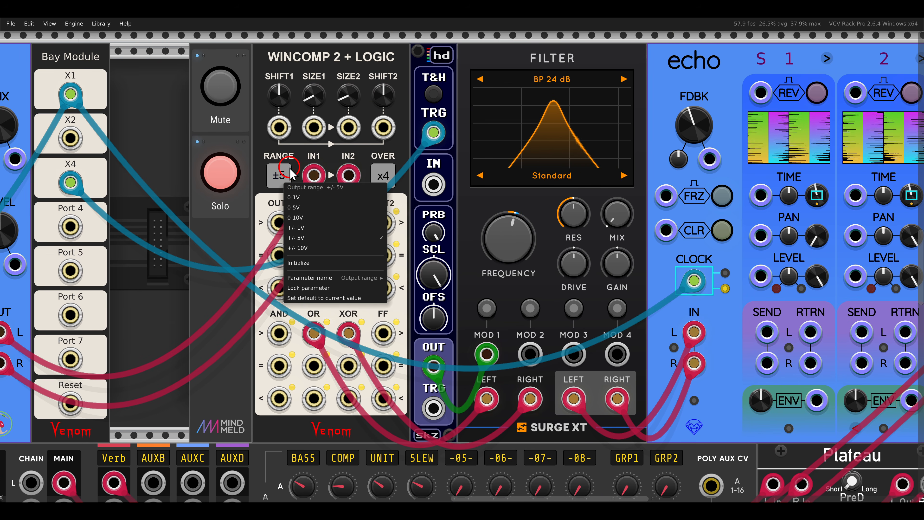
pyautogui.click(288, 174)
pyautogui.rightClick(375, 174)
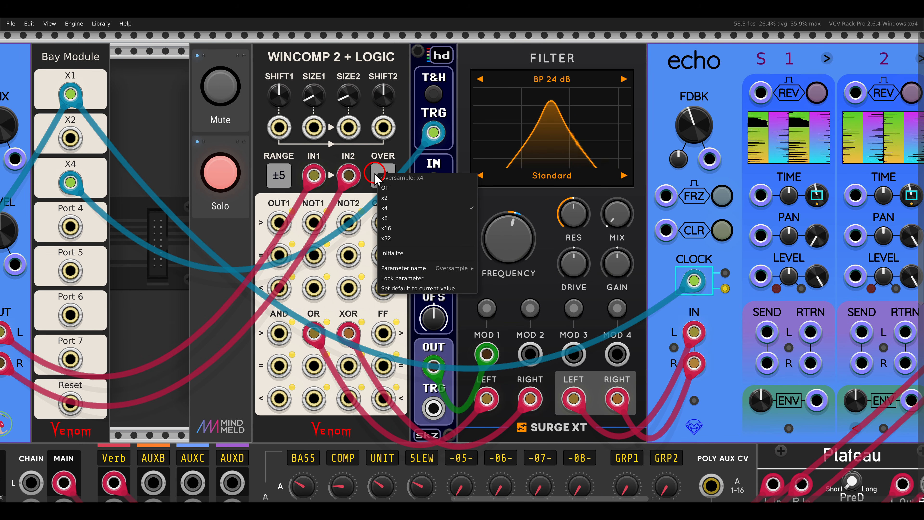
pyautogui.click(347, 159)
# - Try a Shift 2 value of 4.8795 on the WinComp module and reset it to 0
pyautogui.moveTo(381, 86); pyautogui.dragTo(379, 60)
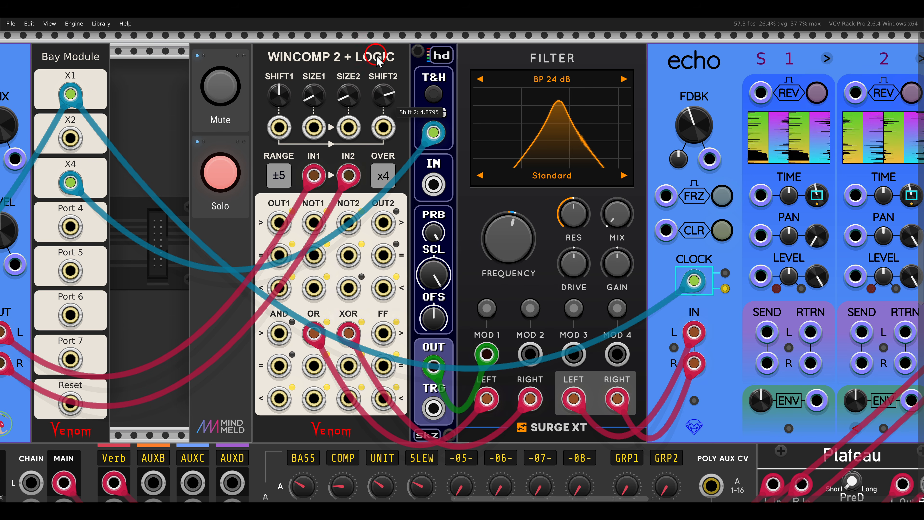
pyautogui.moveTo(387, 110); pyautogui.dragTo(387, 94)
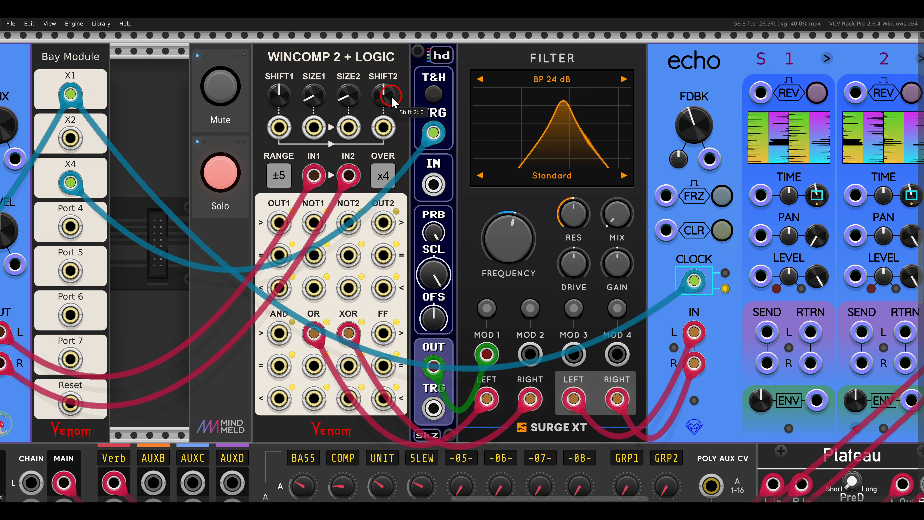
# - Set the filter's mix to 100% and raise the echo's mix, ending the solo on the WinComp voice
pyautogui.moveTo(619, 227); pyautogui.dragTo(620, 220)
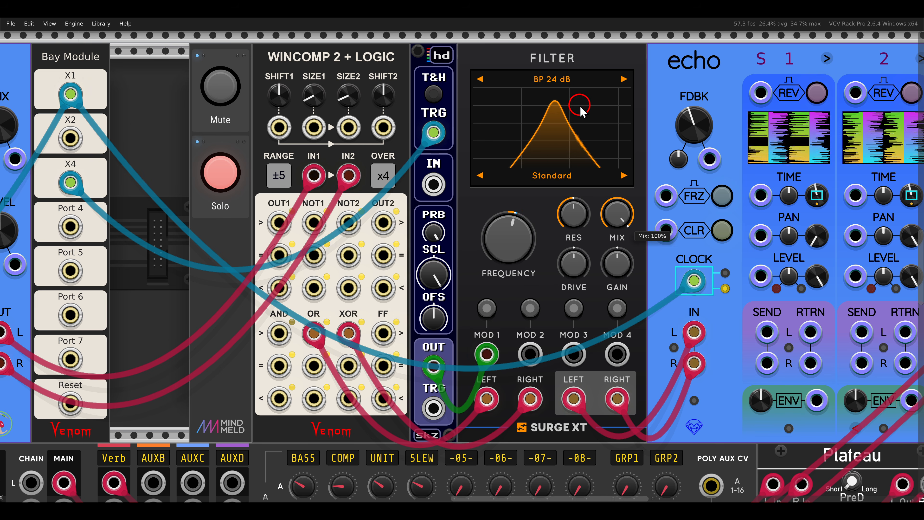
pyautogui.moveTo(663, 183); pyautogui.dragTo(481, 193)
pyautogui.moveTo(780, 141); pyautogui.dragTo(741, 77)
pyautogui.click(45, 183)
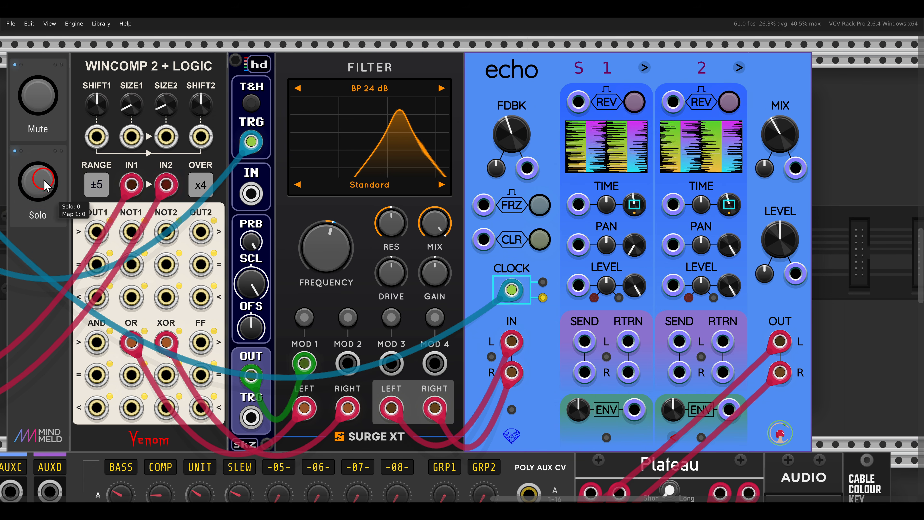
pyautogui.moveTo(487, 224); pyautogui.dragTo(543, 214)
pyautogui.scroll(1, 543, 215)
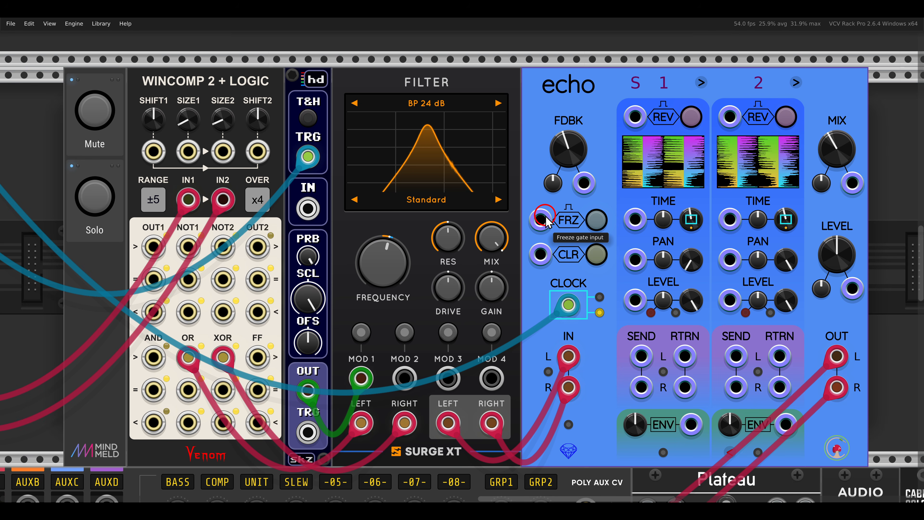
# - Unmute and solo the VCO Unit voice sequenced by the slips module
pyautogui.scroll(-3, 458, 227)
pyautogui.moveTo(358, 281); pyautogui.dragTo(753, 127)
pyautogui.moveTo(265, 383); pyautogui.dragTo(606, 119)
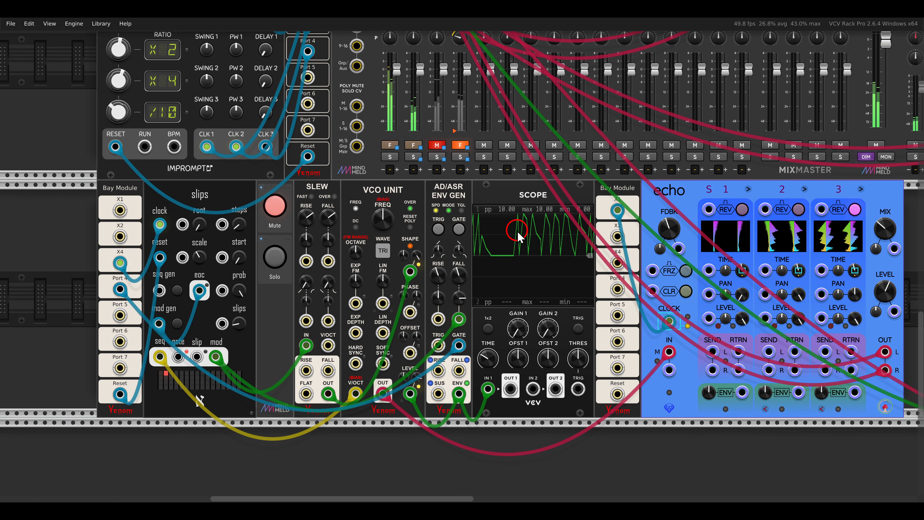
pyautogui.moveTo(528, 209); pyautogui.dragTo(560, 163)
pyautogui.scroll(2, 511, 222)
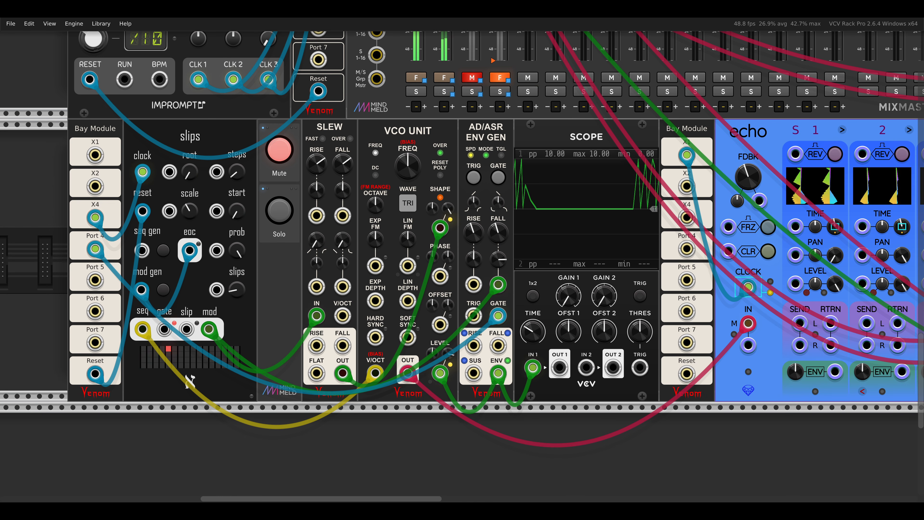
pyautogui.moveTo(183, 118); pyautogui.dragTo(211, 159)
pyautogui.moveTo(376, 118); pyautogui.dragTo(456, 150)
pyautogui.click(279, 150)
pyautogui.click(282, 215)
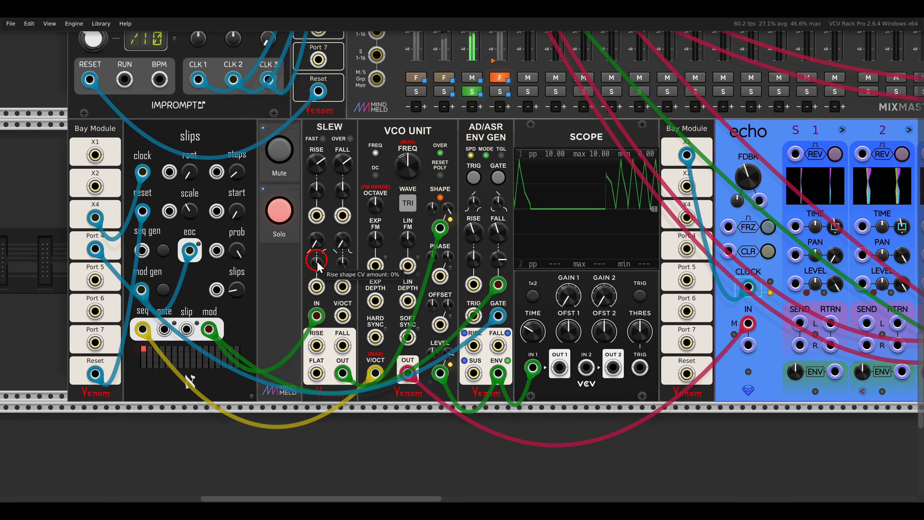
# - Review the Slew settings and the AD/ASR generator's mode options, keeping mode 4 with looping on a high gate
pyautogui.scroll(2, 317, 263)
pyautogui.moveTo(318, 262); pyautogui.dragTo(349, 254)
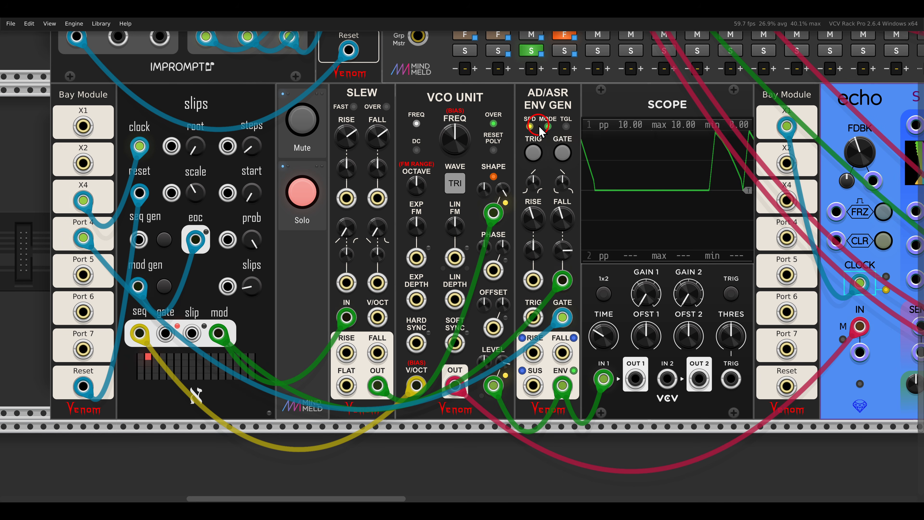
pyautogui.rightClick(548, 127)
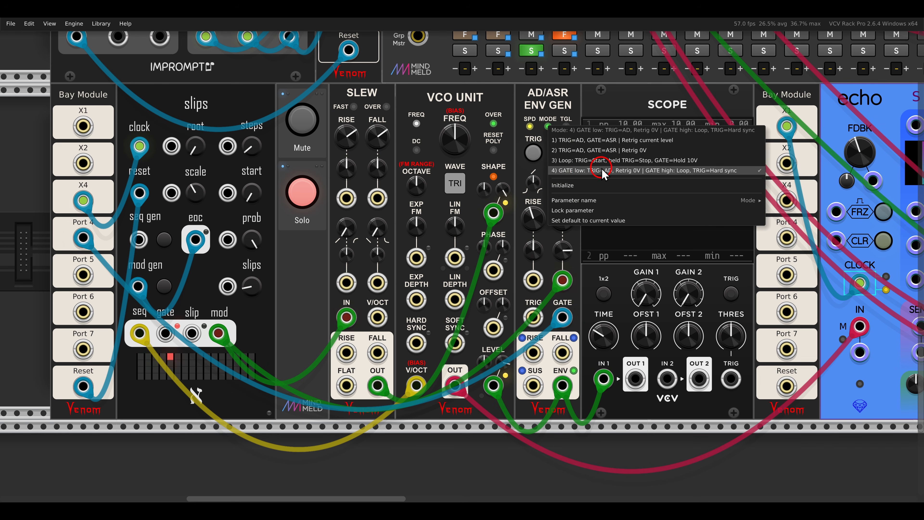
pyautogui.click(587, 171)
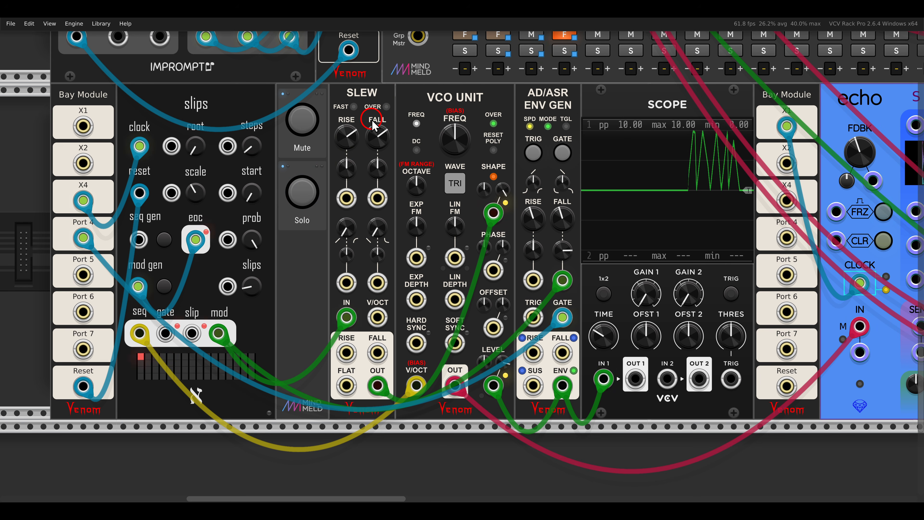
# - Unmute and solo the square-wave VCO Unit voice driven by the LFO and sQuant modules
pyautogui.scroll(-1, 419, 150)
pyautogui.scroll(-1, 420, 149)
pyautogui.moveTo(767, 189); pyautogui.dragTo(451, 187)
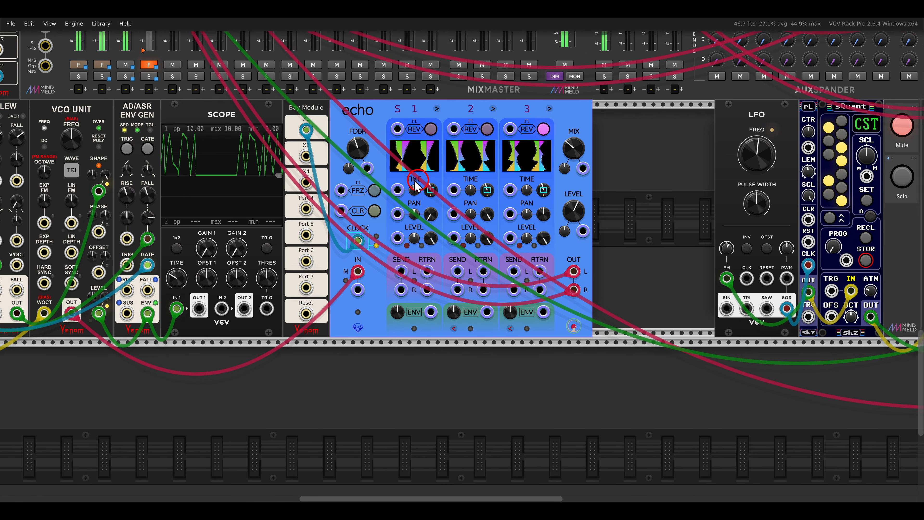
pyautogui.moveTo(627, 205); pyautogui.dragTo(406, 204)
pyautogui.moveTo(657, 209); pyautogui.dragTo(313, 208)
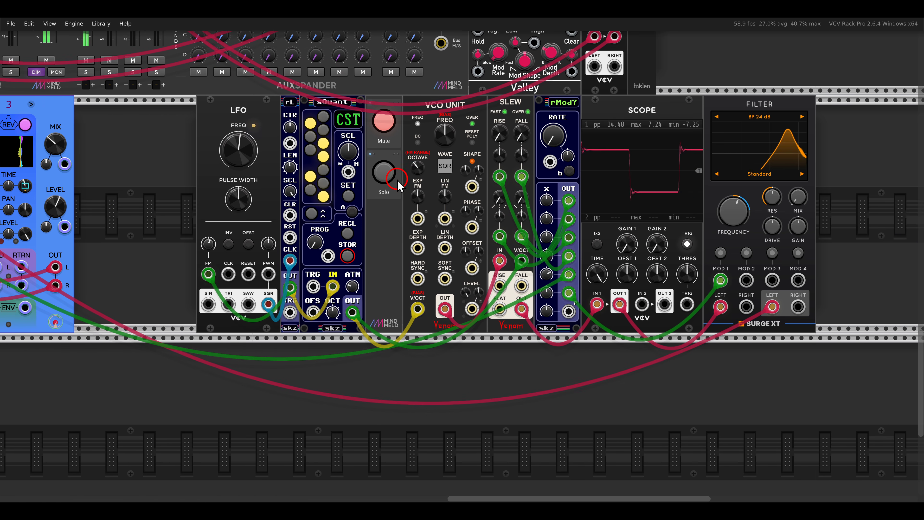
pyautogui.scroll(1, 398, 181)
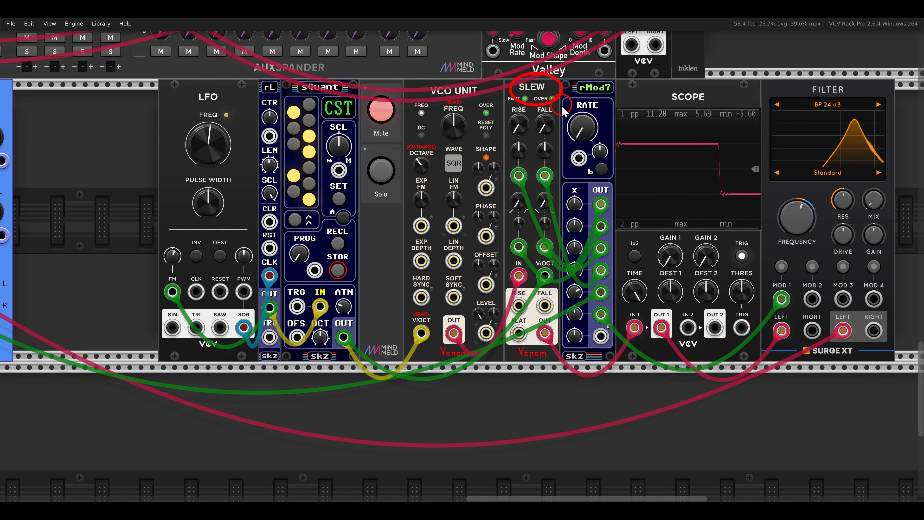
pyautogui.click(376, 117)
pyautogui.click(380, 171)
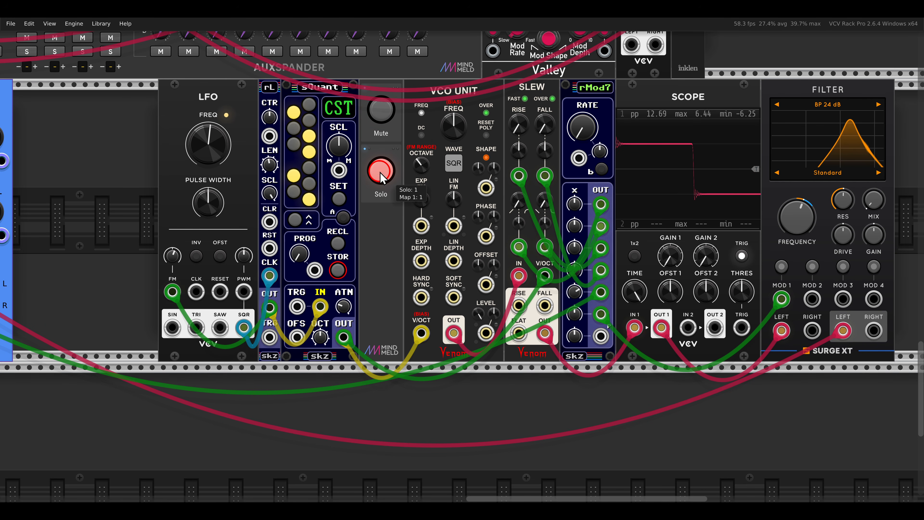
# - Try longer rise and fall times on the Slew module fed by the square-wave VCO Unit
pyautogui.moveTo(513, 208); pyautogui.dragTo(473, 212)
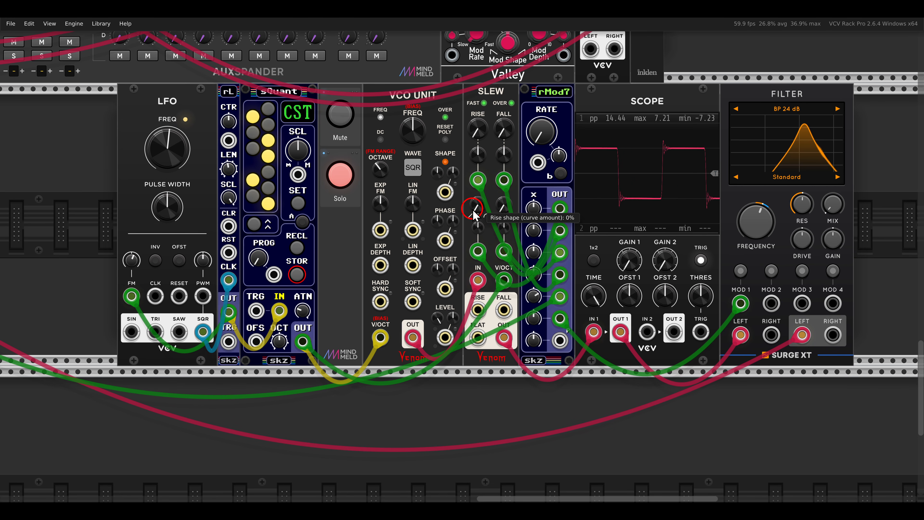
pyautogui.scroll(2, 524, 175)
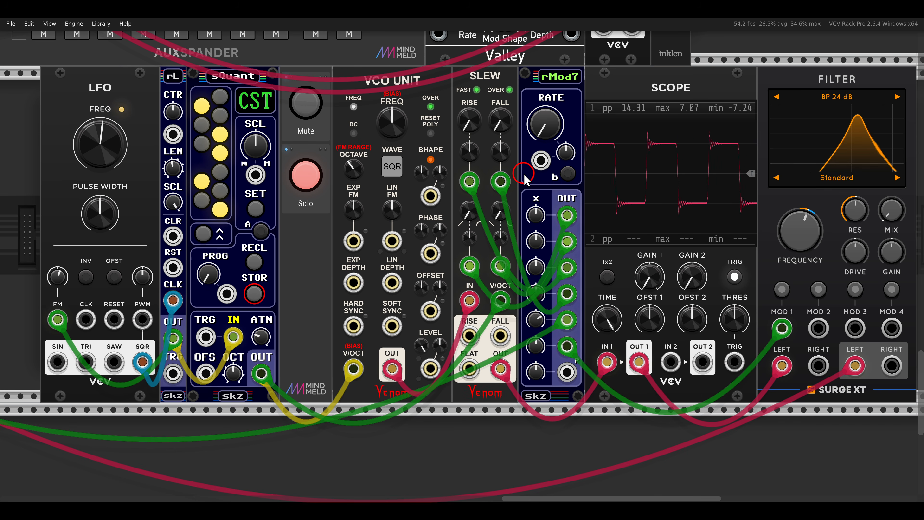
pyautogui.moveTo(524, 175); pyautogui.dragTo(470, 180)
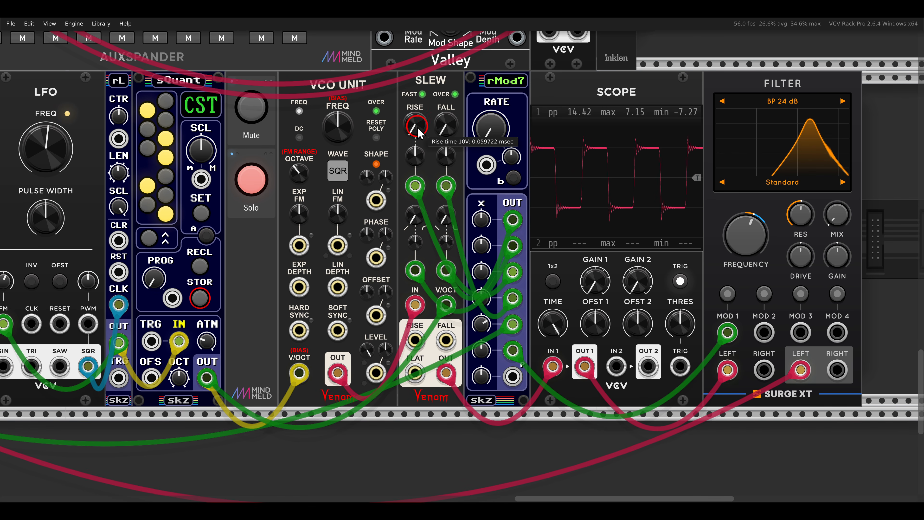
pyautogui.moveTo(421, 110); pyautogui.dragTo(420, 55)
pyautogui.moveTo(445, 122); pyautogui.dragTo(442, 38)
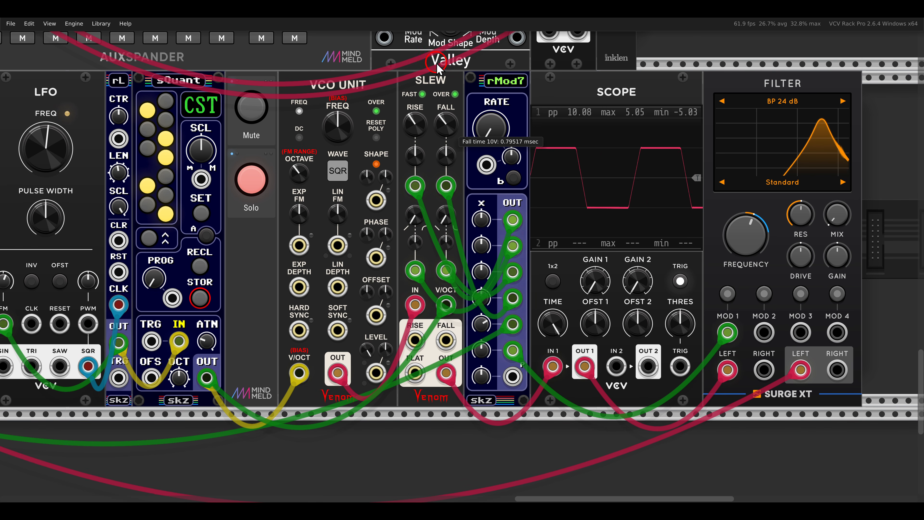
pyautogui.moveTo(416, 122)
pyautogui.mouseDown()
pyautogui.moveTo(415, 107)
pyautogui.moveTo(446, 111)
pyautogui.mouseUp()
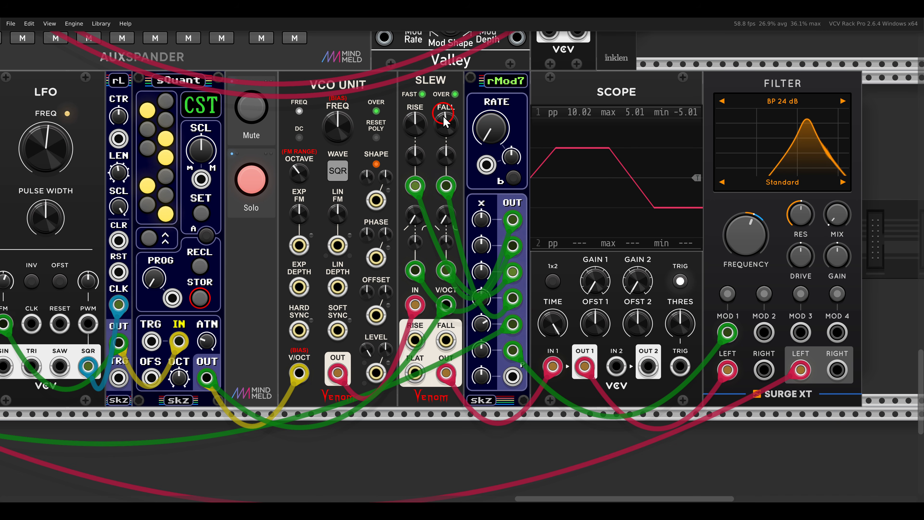
# - Try different rise and fall curve shapes on the Slew, and lower its rise and fall times again
pyautogui.moveTo(415, 217); pyautogui.dragTo(427, 56)
pyautogui.moveTo(447, 215); pyautogui.dragTo(468, 264)
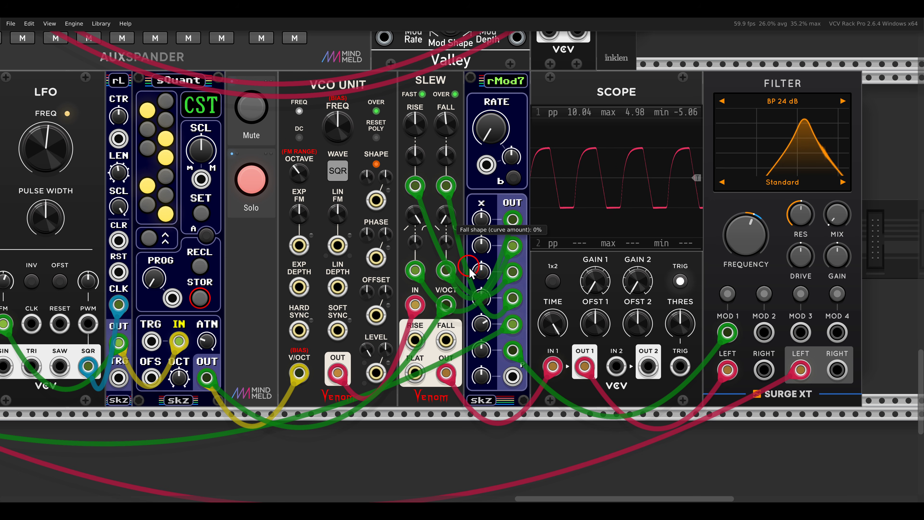
pyautogui.moveTo(423, 141); pyautogui.dragTo(420, 211)
pyautogui.moveTo(446, 124); pyautogui.dragTo(447, 190)
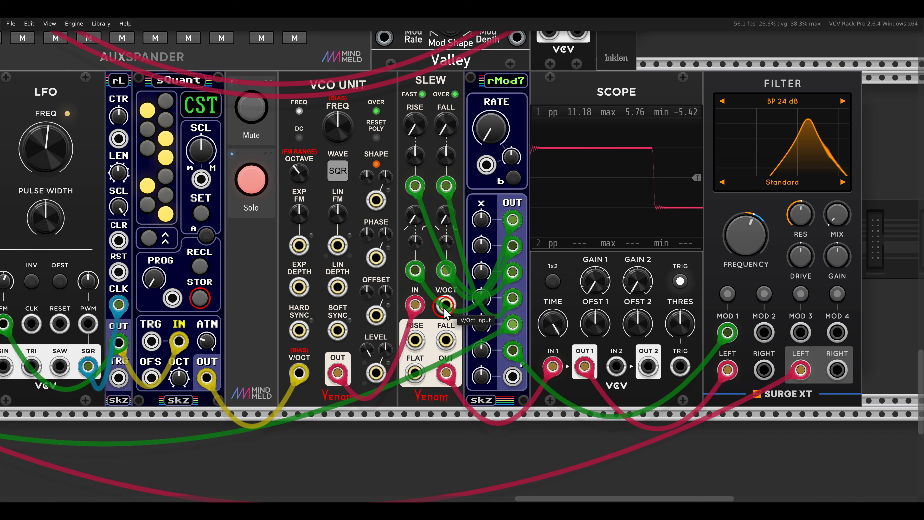
# - Set the Slew's 10 V rise time to 1.8716 ms, lengthen its fall time, and patch sQuant's output into its V/Oct input
pyautogui.scroll(2, 456, 209)
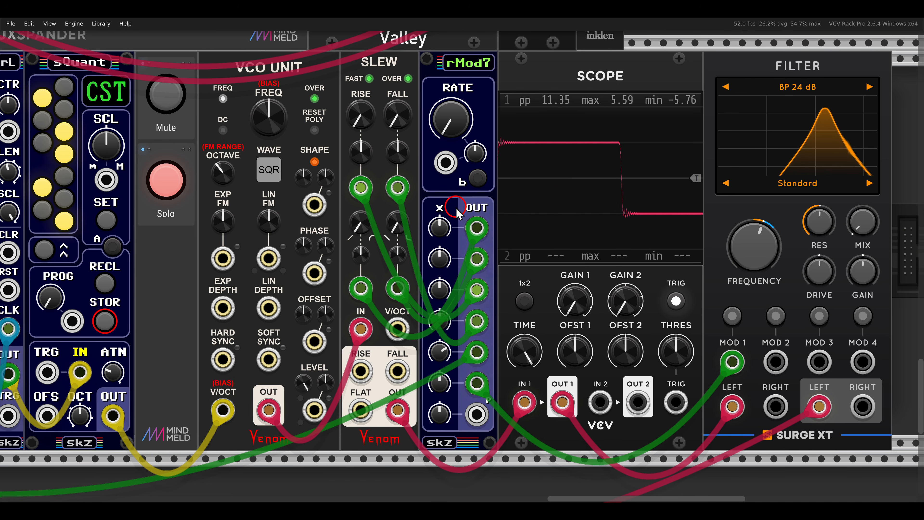
pyautogui.moveTo(361, 116); pyautogui.dragTo(367, 60)
pyautogui.moveTo(407, 116); pyautogui.dragTo(397, 50)
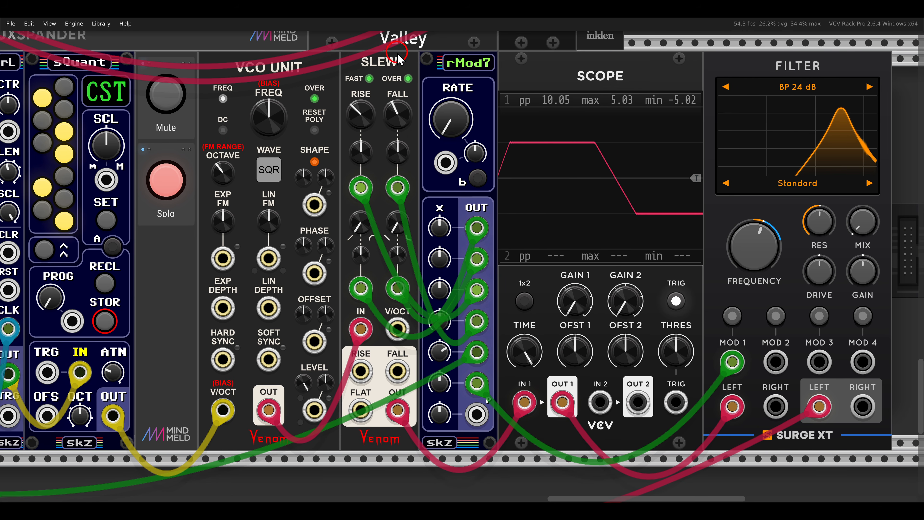
pyautogui.moveTo(355, 119); pyautogui.dragTo(356, 98)
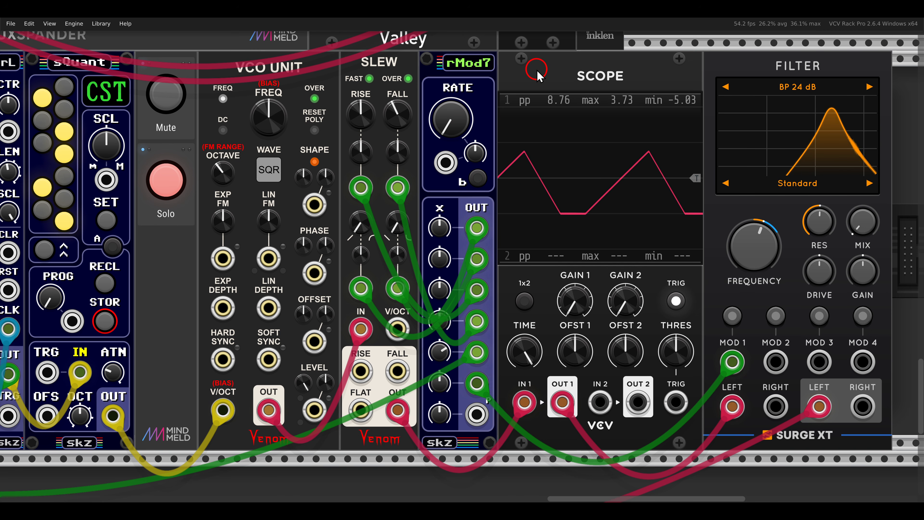
pyautogui.moveTo(371, 299); pyautogui.dragTo(428, 348)
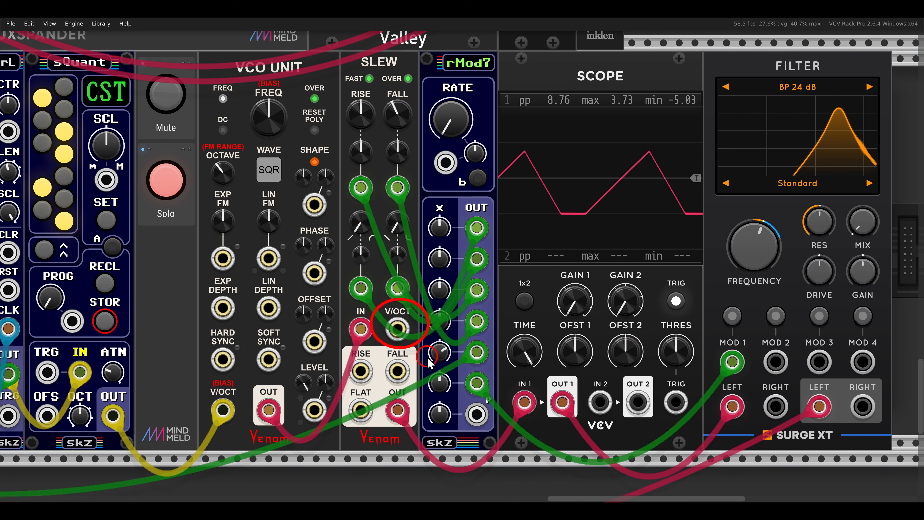
pyautogui.moveTo(397, 328); pyautogui.dragTo(118, 412)
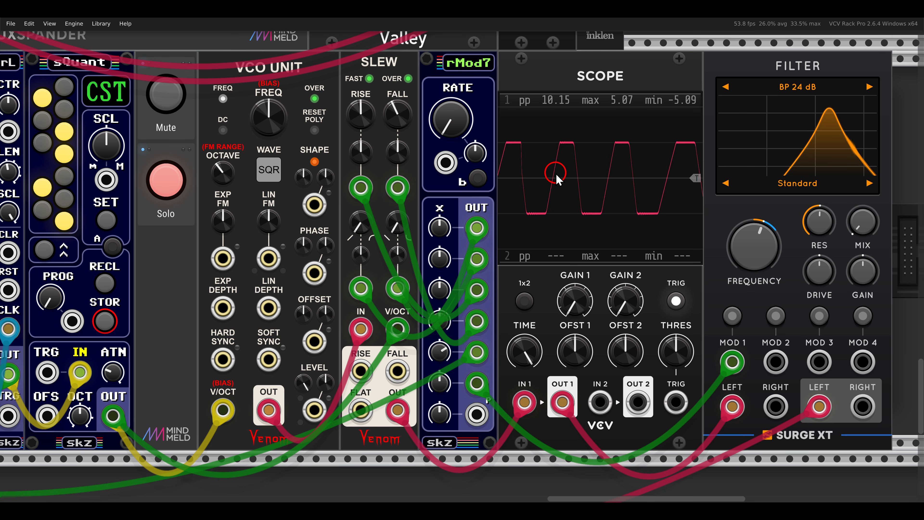
# - Lower the Slew's rise and fall times and raise its time and shape CV amounts, with fall time CV at 46.386%
pyautogui.moveTo(366, 108)
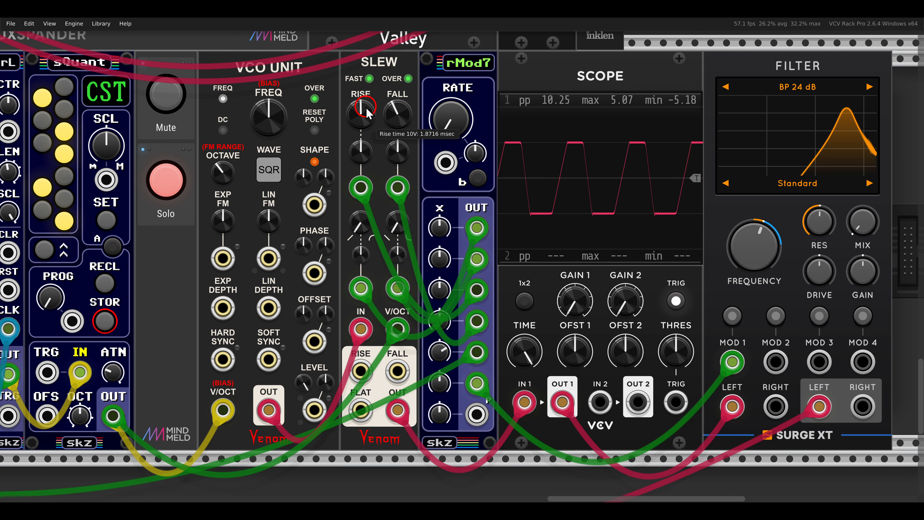
pyautogui.moveTo(365, 110); pyautogui.dragTo(358, 191)
pyautogui.moveTo(394, 112); pyautogui.dragTo(398, 217)
pyautogui.moveTo(359, 147); pyautogui.dragTo(351, 109)
pyautogui.moveTo(390, 159); pyautogui.dragTo(378, 121)
pyautogui.moveTo(356, 259); pyautogui.dragTo(352, 219)
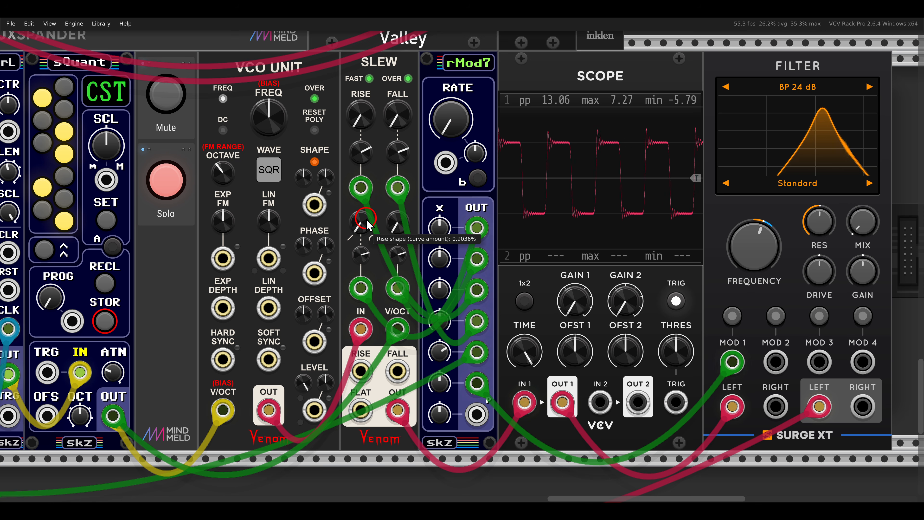
pyautogui.moveTo(362, 158); pyautogui.dragTo(362, 134)
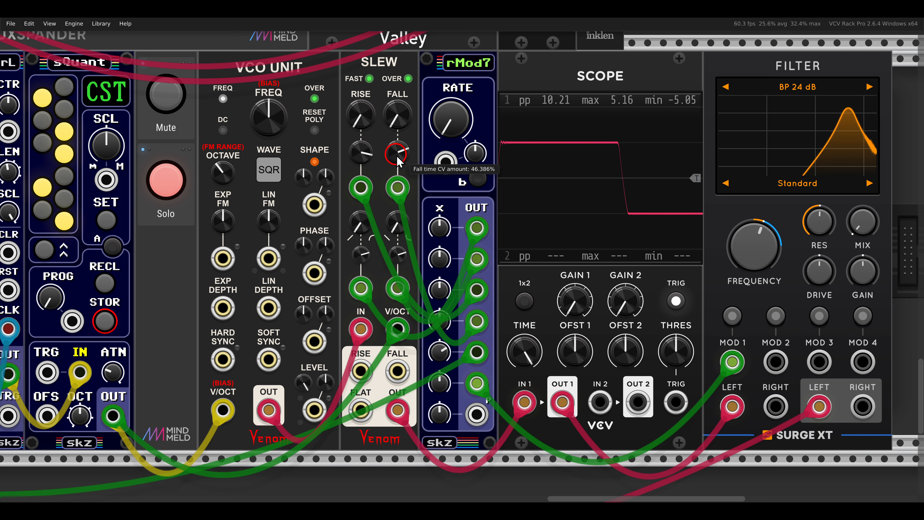
# - Raise the filter's mix on the Slew voice and end its solo to hear the whole patch
pyautogui.moveTo(854, 235); pyautogui.dragTo(841, 186)
pyautogui.click(172, 212)
pyautogui.scroll(-5, 175, 214)
pyautogui.moveTo(173, 214); pyautogui.dragTo(636, 280)
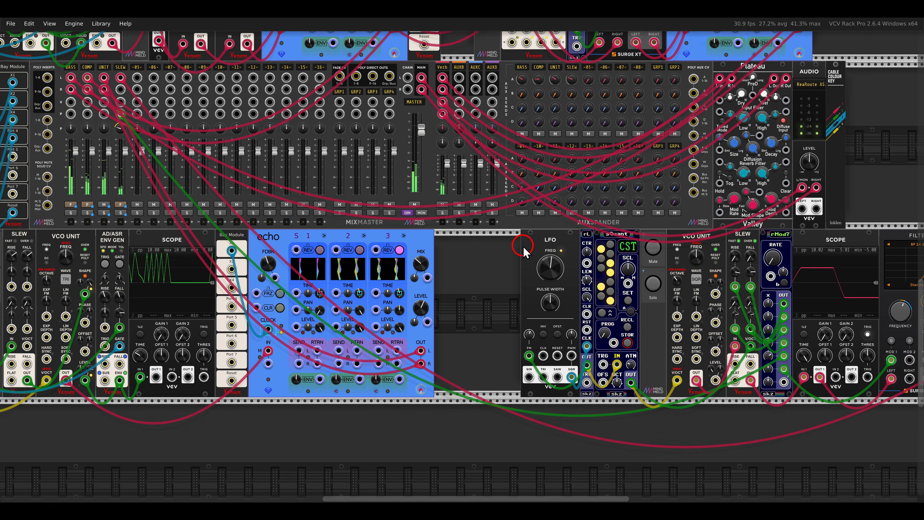
pyautogui.scroll(-2, 528, 273)
pyautogui.moveTo(520, 262); pyautogui.dragTo(561, 323)
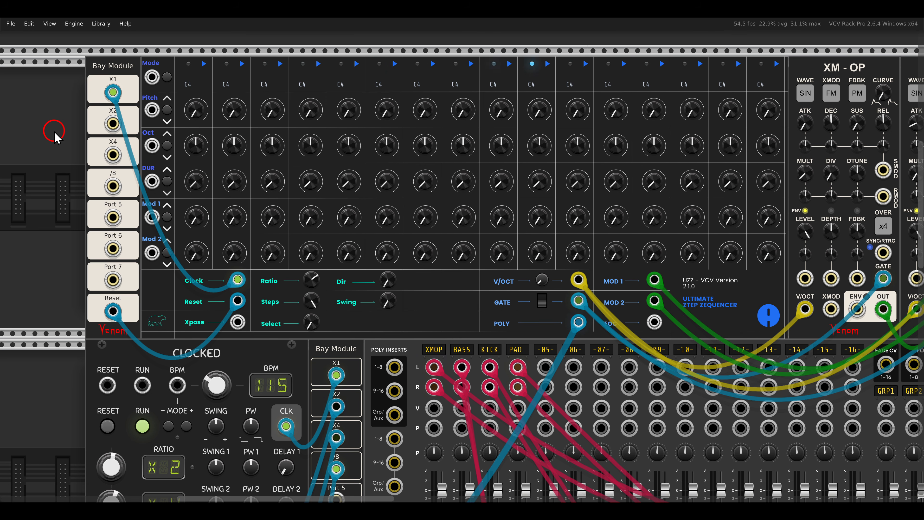
# - Unmute the XM-OP voice driven by the UZZ sequencer
pyautogui.moveTo(608, 173); pyautogui.dragTo(185, 182)
pyautogui.click(593, 103)
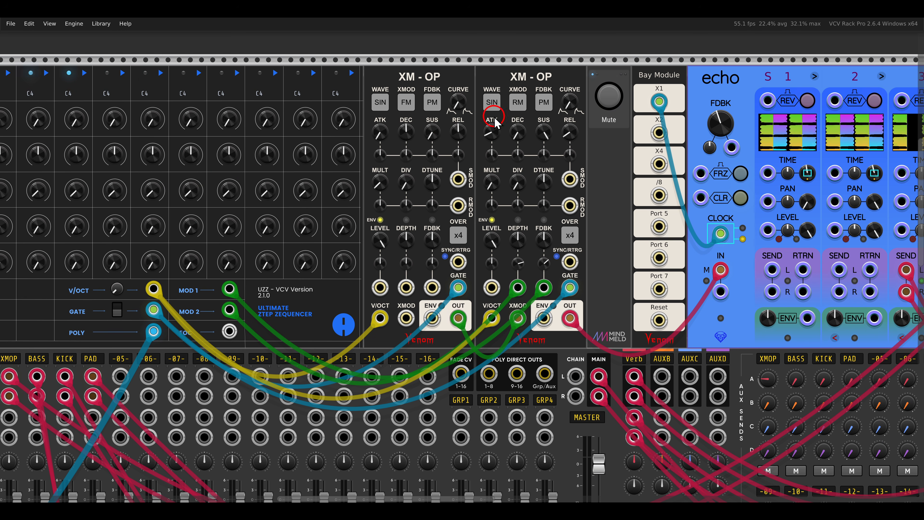
pyautogui.moveTo(165, 171); pyautogui.dragTo(572, 168)
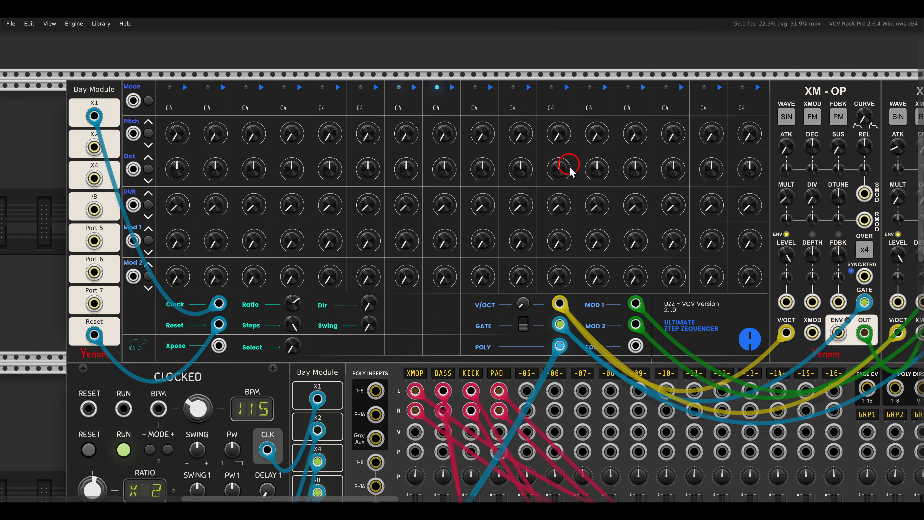
# - Try shifting the UZZ sequencer's pitch row up and down, and randomize the row's pitches
pyautogui.scroll(2, 506, 160)
pyautogui.moveTo(514, 157); pyautogui.dragTo(527, 145)
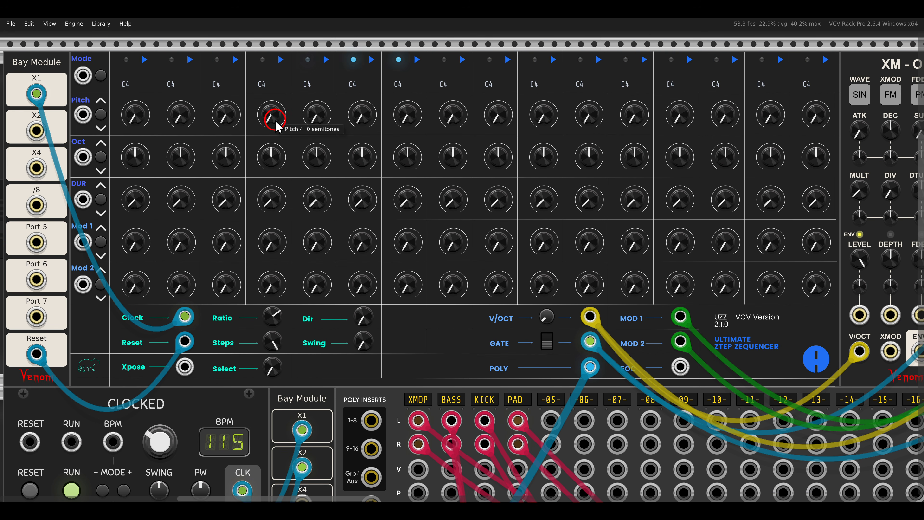
pyautogui.click(101, 103)
pyautogui.click(100, 102)
pyautogui.click(100, 103)
pyautogui.click(100, 103)
pyautogui.click(101, 129)
pyautogui.click(101, 129)
pyautogui.click(101, 129)
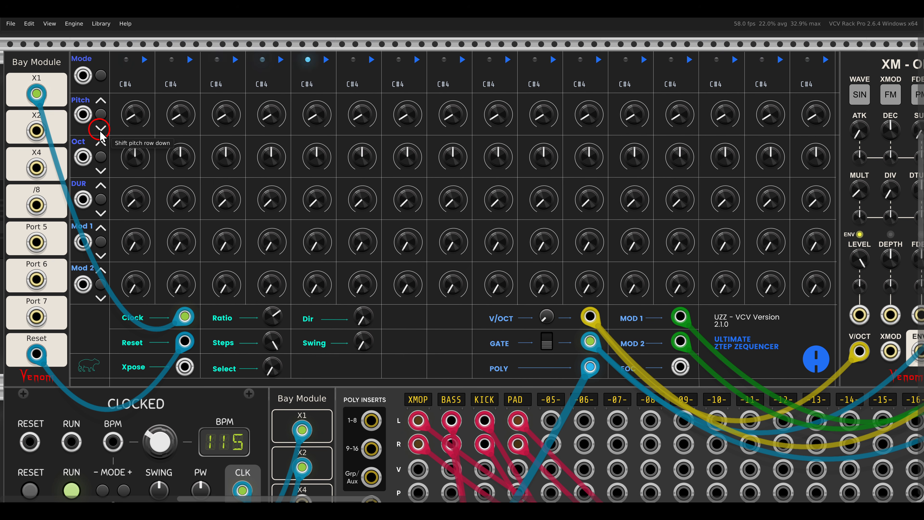
pyautogui.click(101, 116)
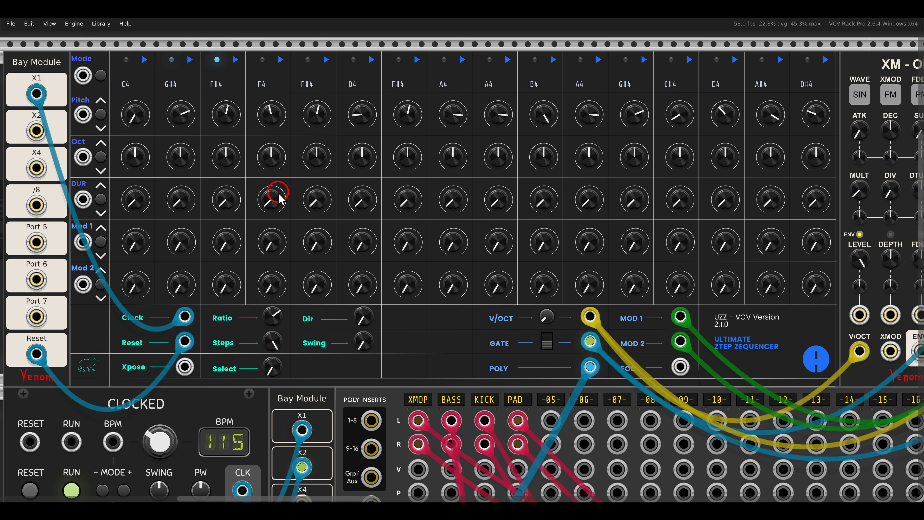
# - Set the sequencer's pitch steps 2 and 7 to G4, and steps 3 and 5 to F4
pyautogui.moveTo(181, 118); pyautogui.dragTo(227, 134)
pyautogui.moveTo(316, 113); pyautogui.dragTo(317, 132)
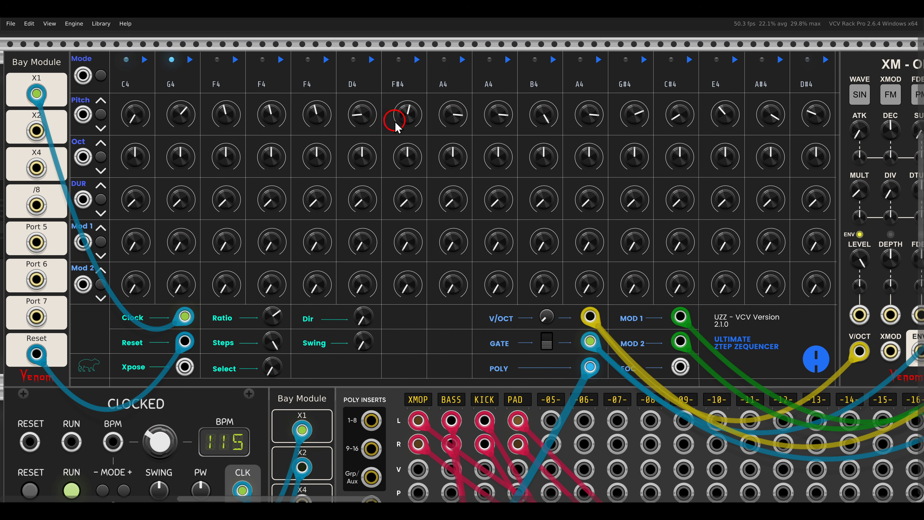
pyautogui.moveTo(409, 97); pyautogui.dragTo(422, 97)
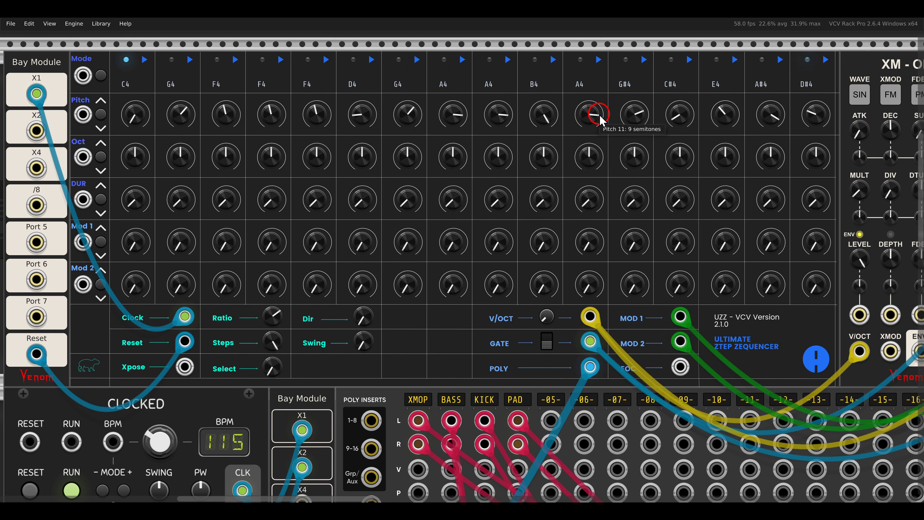
# - Set the sequencer's pitch step 12 to G4, step 13 to C4, step 15 to A4 and step 16 to D4
pyautogui.moveTo(638, 116); pyautogui.dragTo(654, 126)
pyautogui.moveTo(776, 119); pyautogui.dragTo(818, 128)
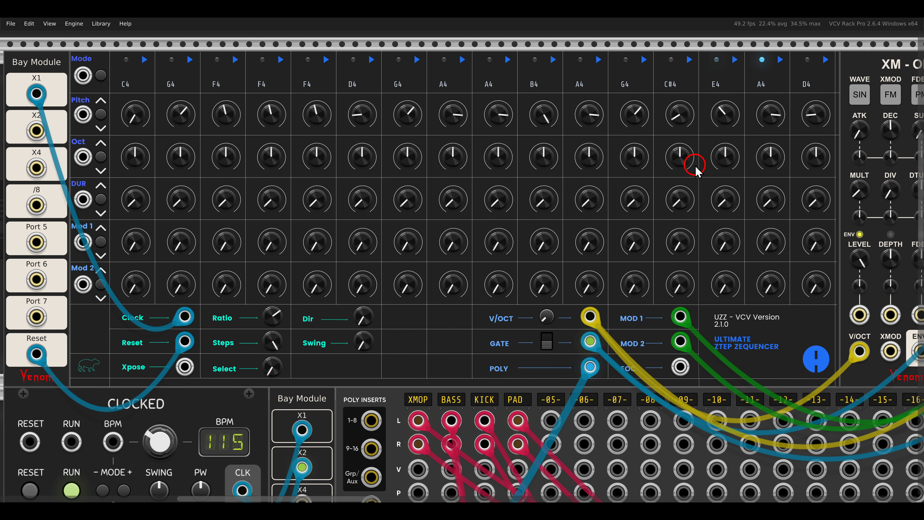
pyautogui.moveTo(679, 113); pyautogui.dragTo(679, 126)
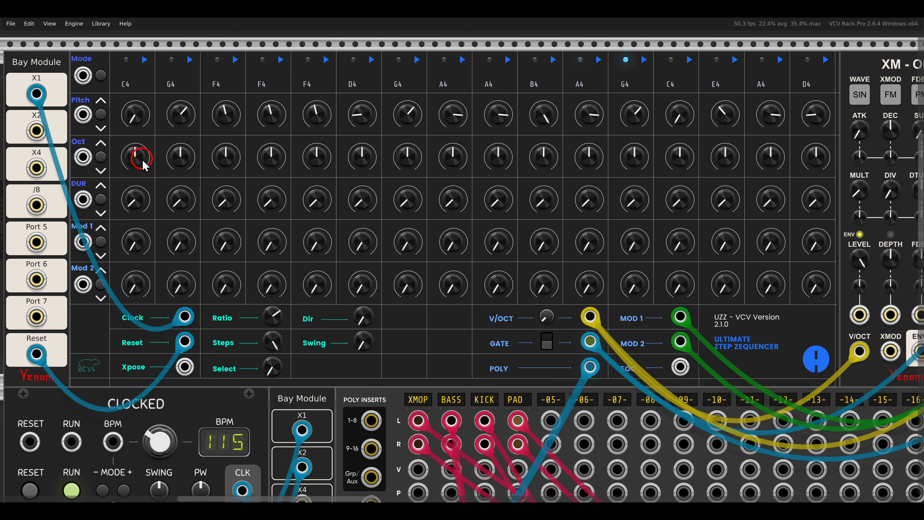
# - Try shifting the sequencer's octave row down and up, and randomize the row's octaves
pyautogui.click(101, 170)
pyautogui.click(101, 142)
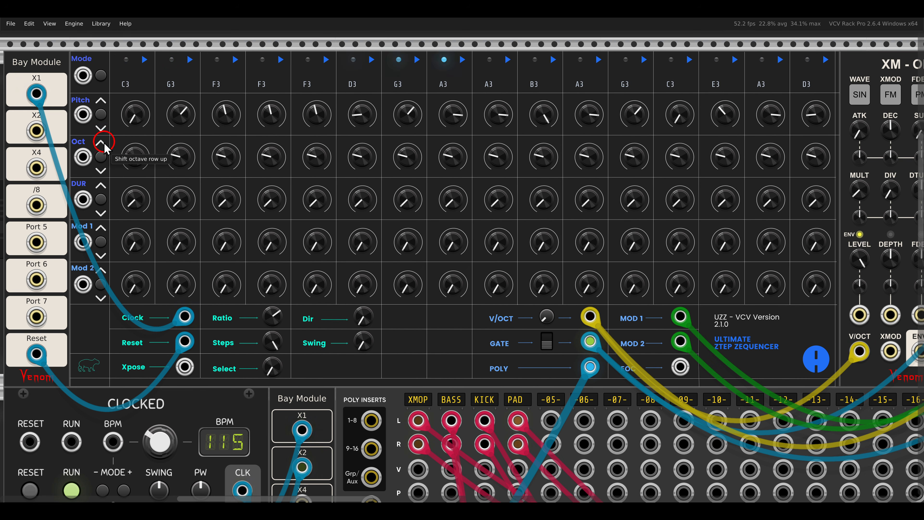
pyautogui.click(101, 155)
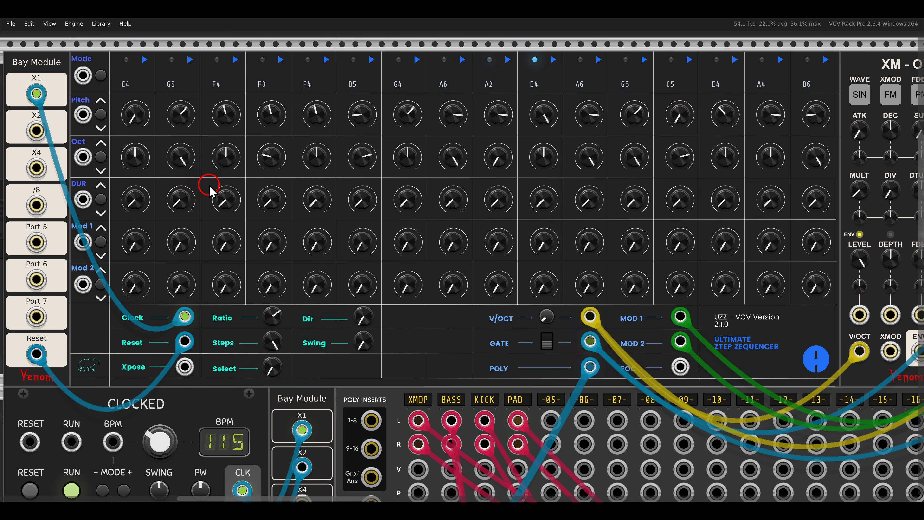
# - Shift the UZZ sequencer's octave row down by one octave
pyautogui.click(101, 171)
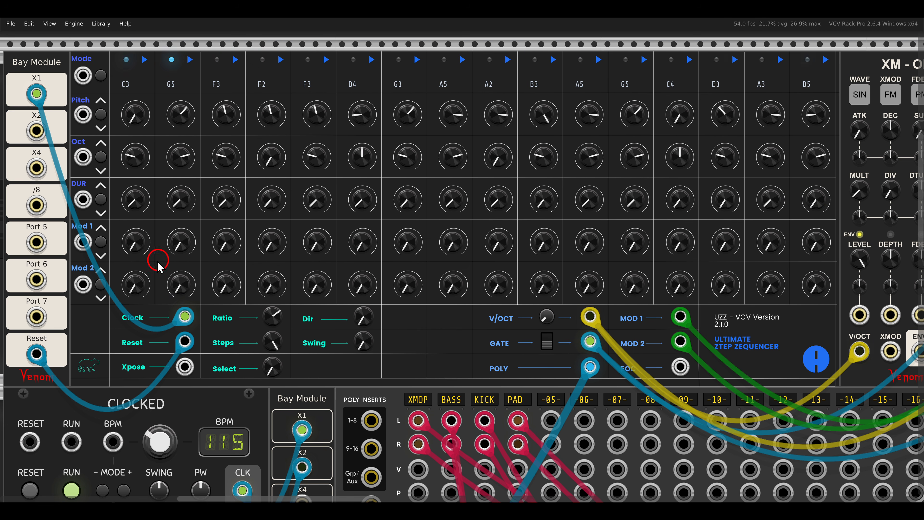
# - Randomize the sequencer's Mod 1 and Mod 2 rows, and patch its EOC output to the trigger inputs of both rows
pyautogui.moveTo(776, 185); pyautogui.dragTo(377, 186)
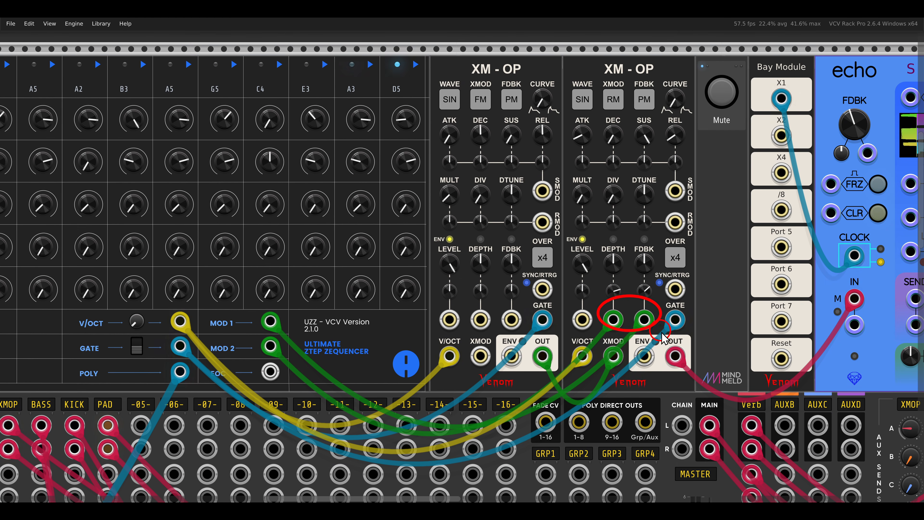
pyautogui.moveTo(305, 253); pyautogui.dragTo(706, 243)
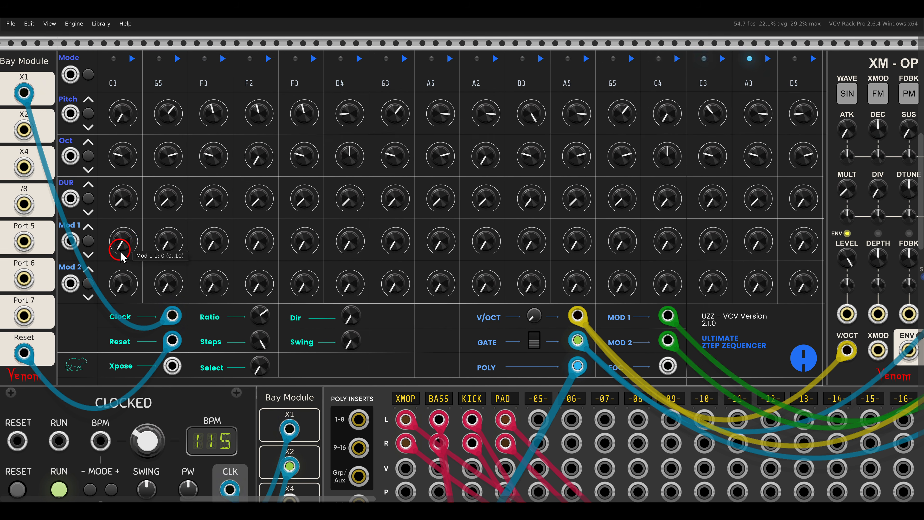
pyautogui.click(88, 240)
pyautogui.click(88, 283)
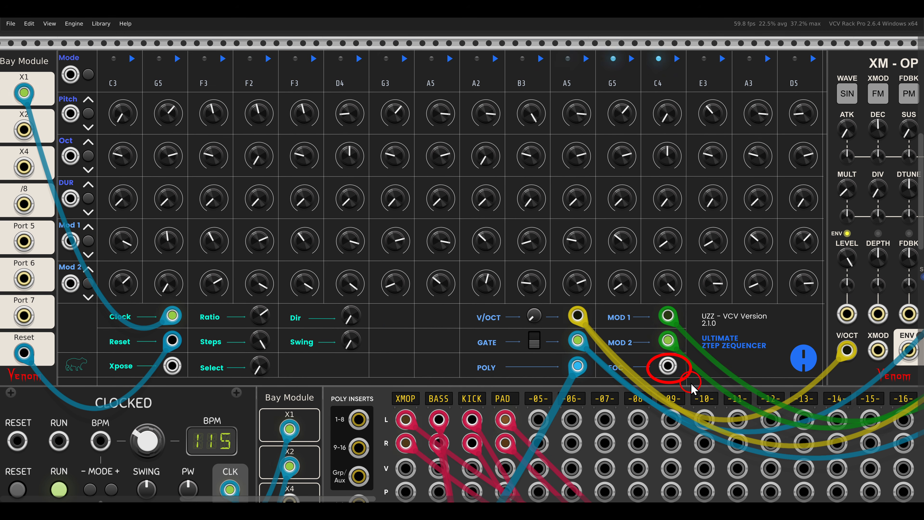
pyautogui.moveTo(668, 369); pyautogui.dragTo(72, 282)
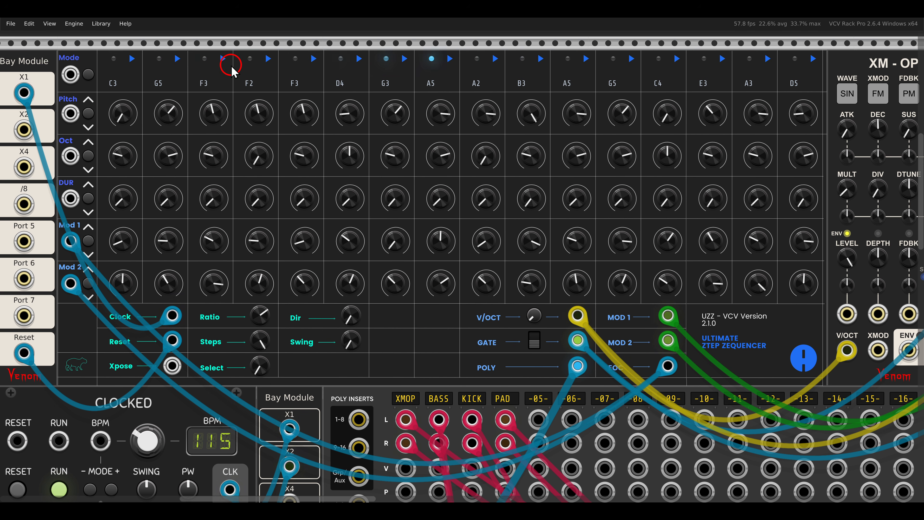
# - Set the sequencer's mode on steps 3, 7 and 11 to X, and on steps 9, 13 and 15 to >
pyautogui.click(223, 60)
pyautogui.click(403, 59)
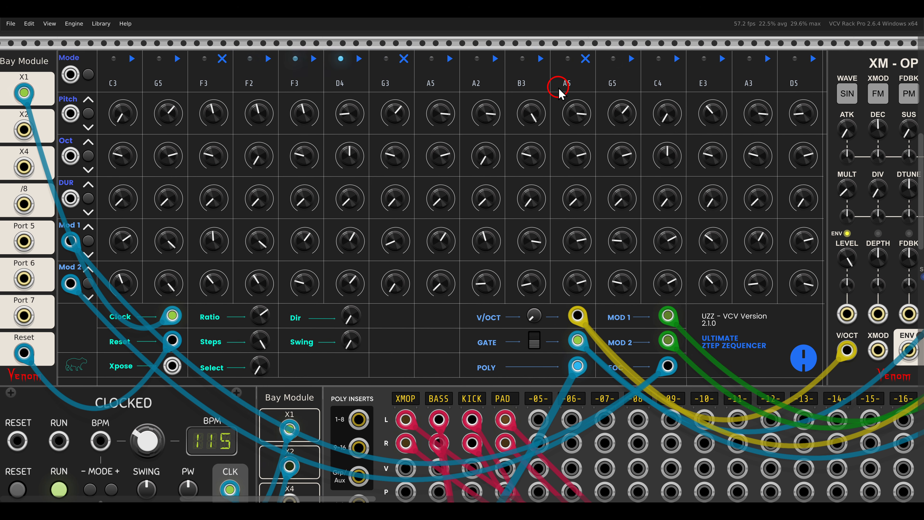
pyautogui.click(494, 59)
pyautogui.click(522, 62)
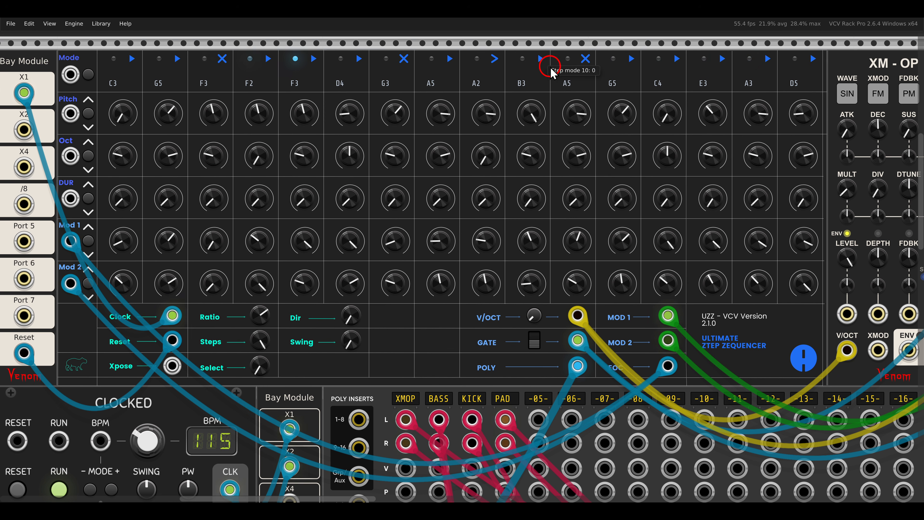
pyautogui.click(677, 58)
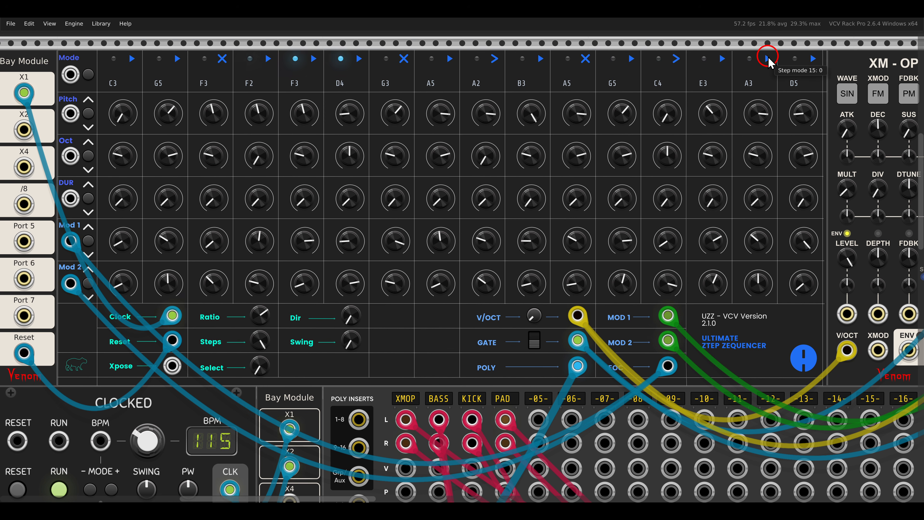
pyautogui.click(633, 161)
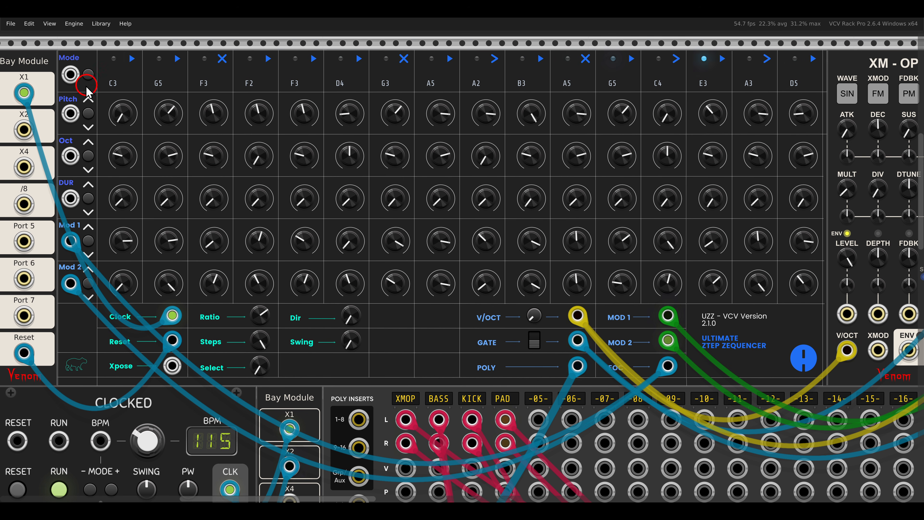
# - Randomize the sequencer's step modes and patch the Bay Module's /8 clock to the Mode row's trigger input
pyautogui.click(89, 76)
pyautogui.moveTo(70, 75); pyautogui.dragTo(26, 205)
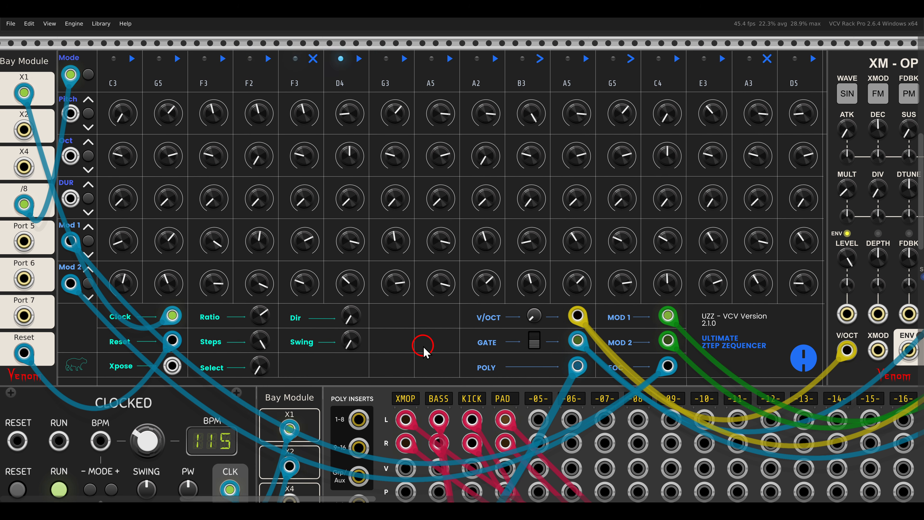
# - Set the echo module's output mix to about 24%
pyautogui.scroll(-1, 424, 346)
pyautogui.moveTo(663, 254); pyautogui.dragTo(60, 258)
pyautogui.moveTo(763, 152); pyautogui.dragTo(748, 110)
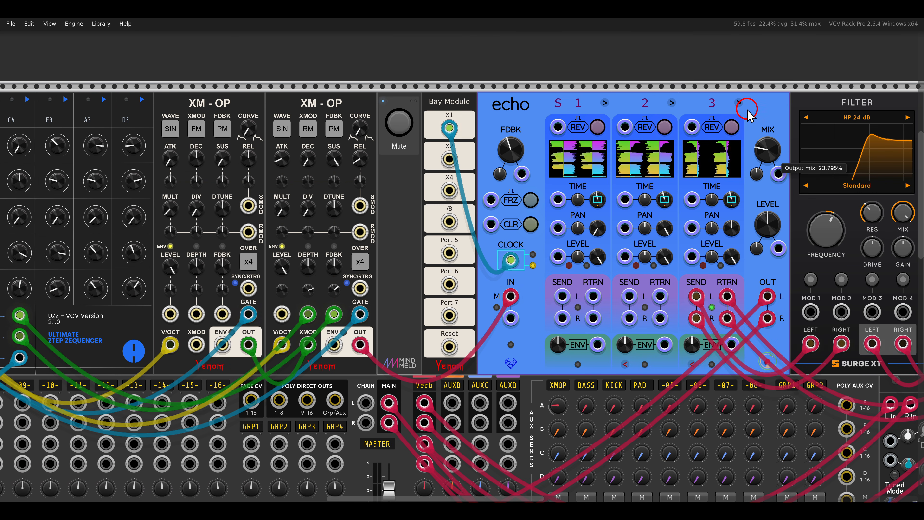
# - Patch Split outputs 2, 6, 11 and 14 to the first four inputs of the Mix that triggers the Kickall voice
pyautogui.moveTo(186, 254); pyautogui.dragTo(756, 213)
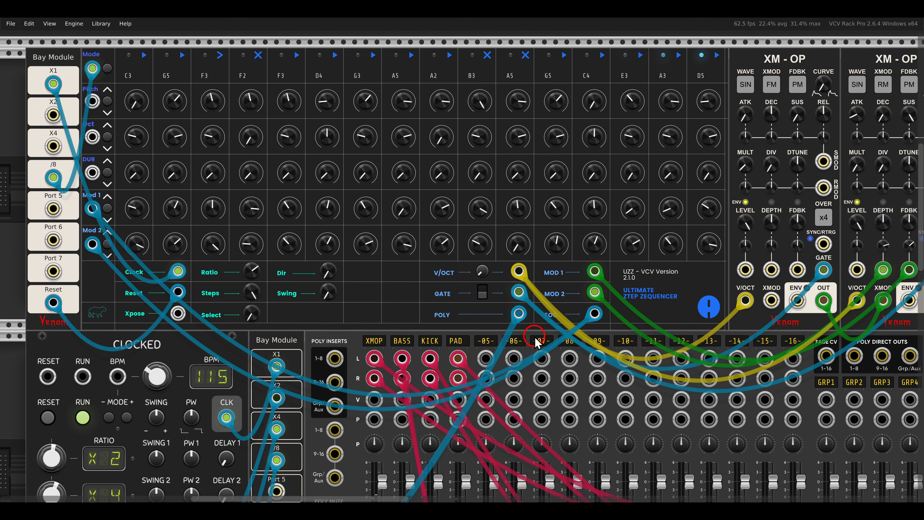
pyautogui.scroll(-10, 393, 306)
pyautogui.scroll(-1, 401, 313)
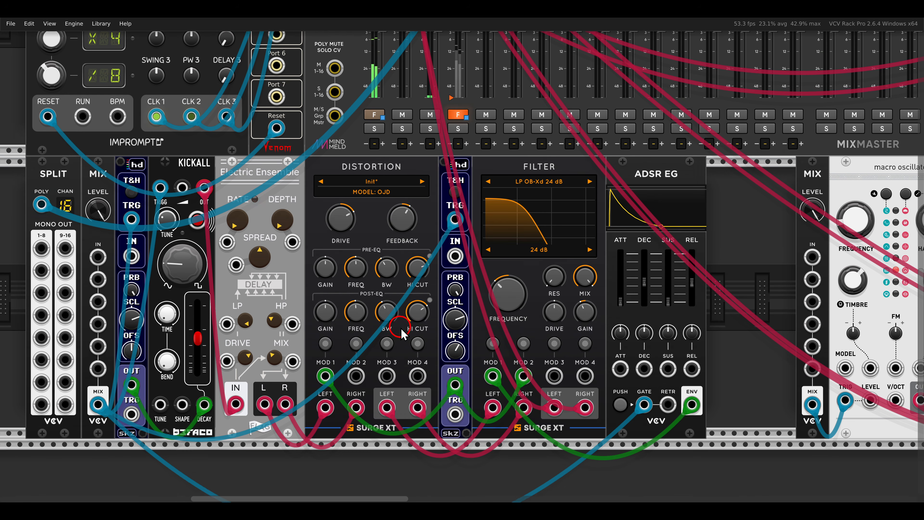
pyautogui.moveTo(400, 325); pyautogui.dragTo(563, 296)
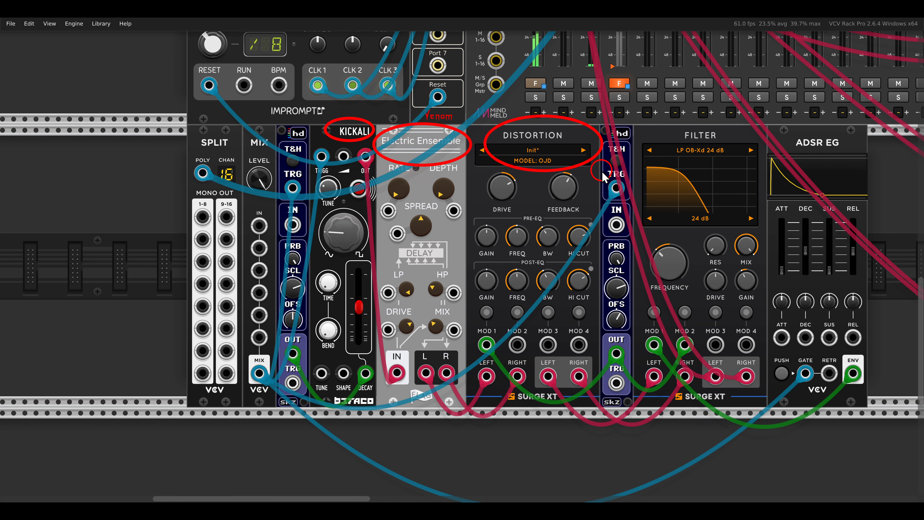
pyautogui.moveTo(492, 230); pyautogui.dragTo(555, 205)
pyautogui.scroll(1, 336, 197)
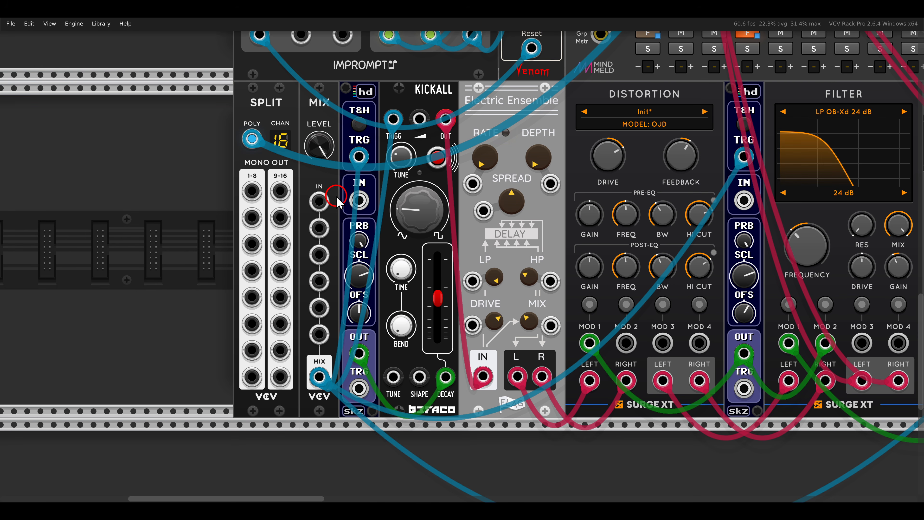
pyautogui.moveTo(251, 218); pyautogui.dragTo(319, 201)
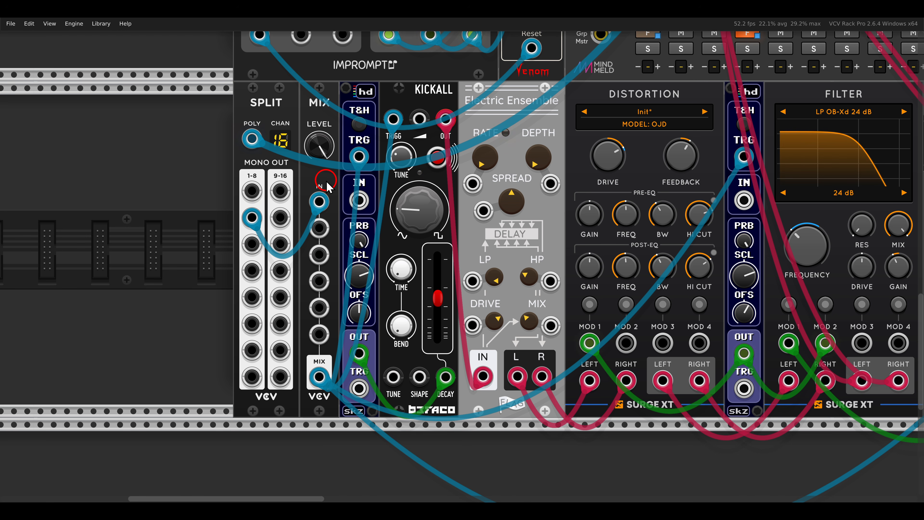
pyautogui.moveTo(253, 309); pyautogui.dragTo(280, 243)
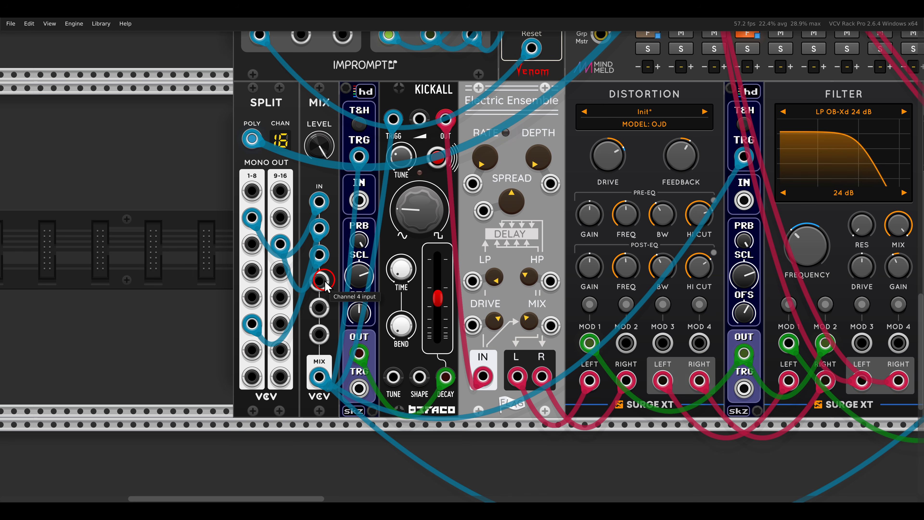
pyautogui.moveTo(326, 280); pyautogui.dragTo(282, 322)
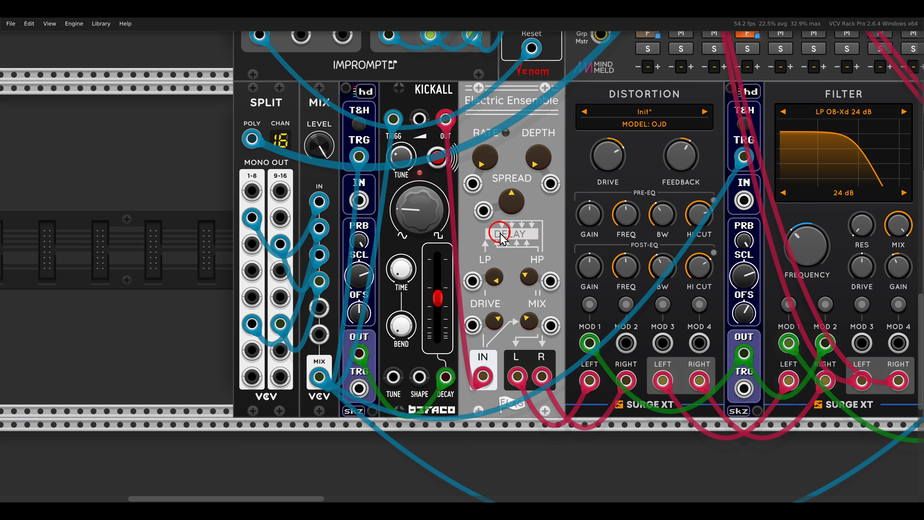
# - Patch further Split outputs to all six inputs of the Mix that triggers macro oscillator 2
pyautogui.scroll(-2, 501, 236)
pyautogui.moveTo(532, 169); pyautogui.dragTo(373, 167)
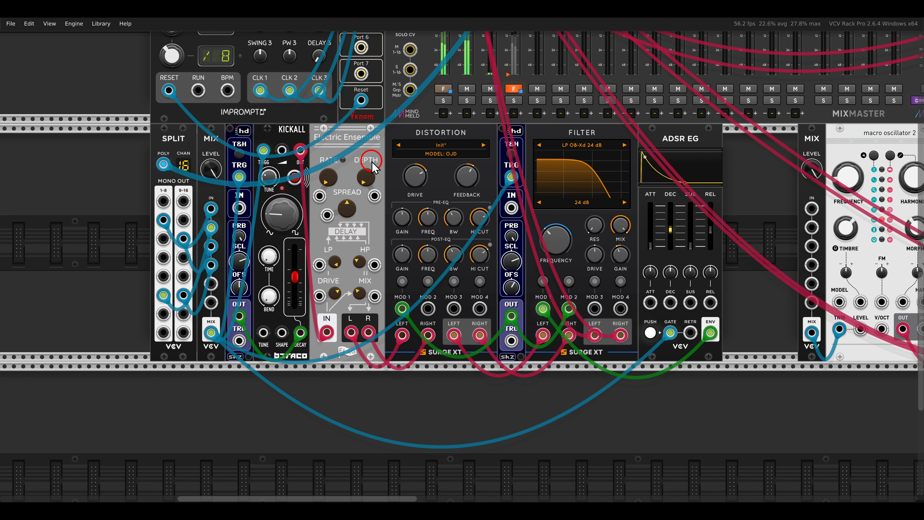
pyautogui.moveTo(749, 249); pyautogui.dragTo(530, 255)
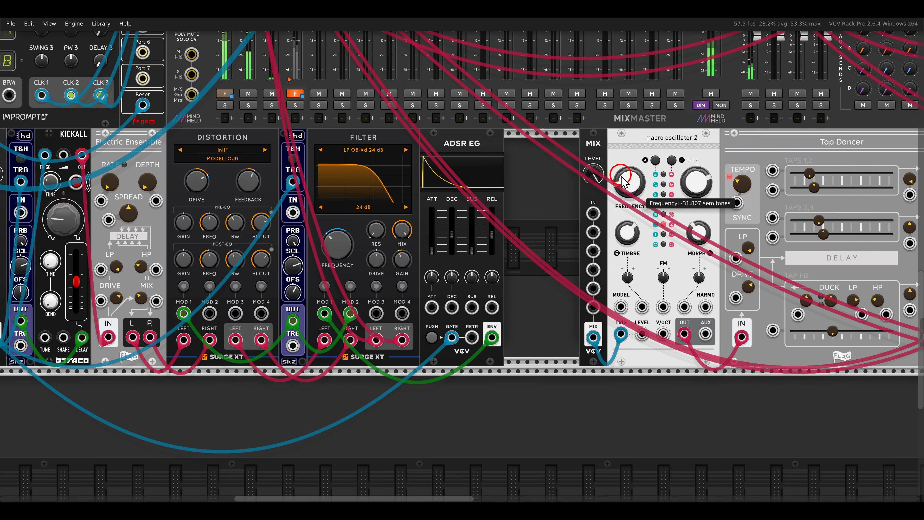
pyautogui.moveTo(439, 241); pyautogui.dragTo(615, 237)
pyautogui.moveTo(120, 200); pyautogui.dragTo(141, 202)
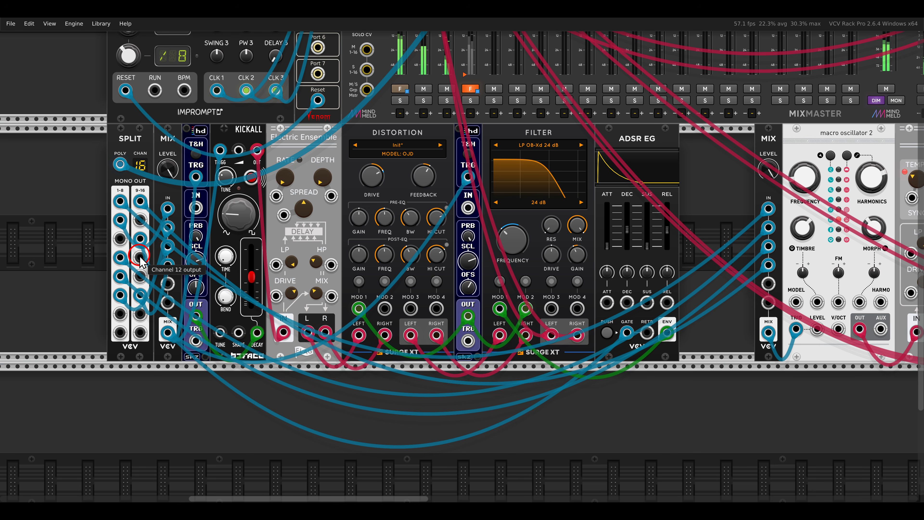
pyautogui.moveTo(140, 256); pyautogui.dragTo(141, 314)
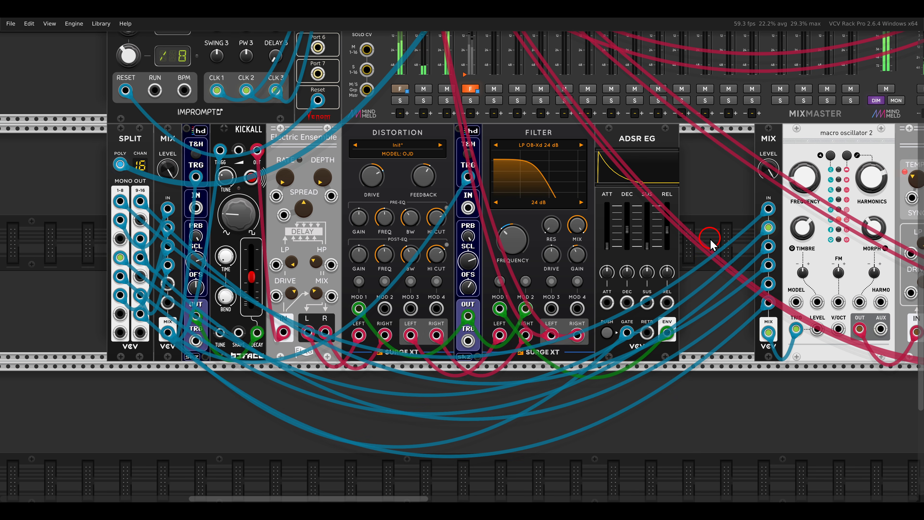
# - Examine the macro oscillator 2 and Tap Dancer voice, the Dark Energy pad voice and the whole patch
pyautogui.moveTo(721, 238); pyautogui.dragTo(546, 236)
pyautogui.scroll(-1, 614, 236)
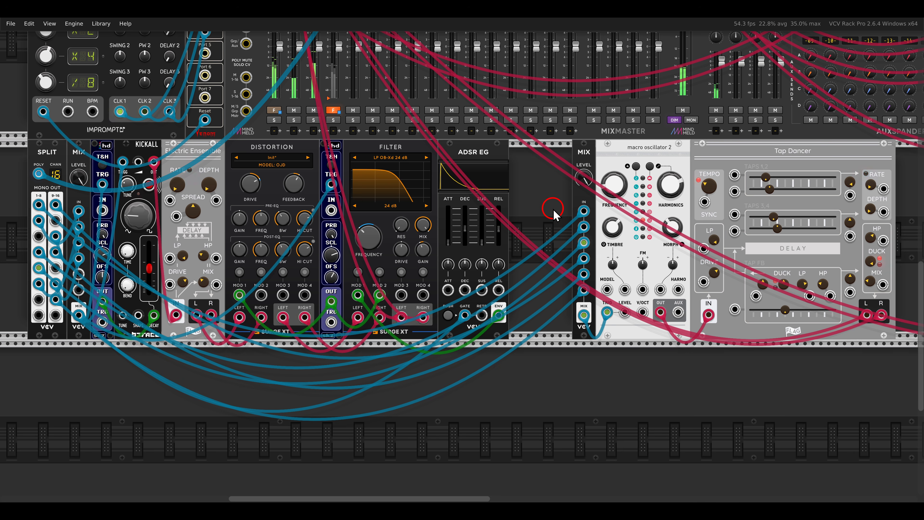
pyautogui.hscroll(10, 553, 213)
pyautogui.hscroll(4, 411, 211)
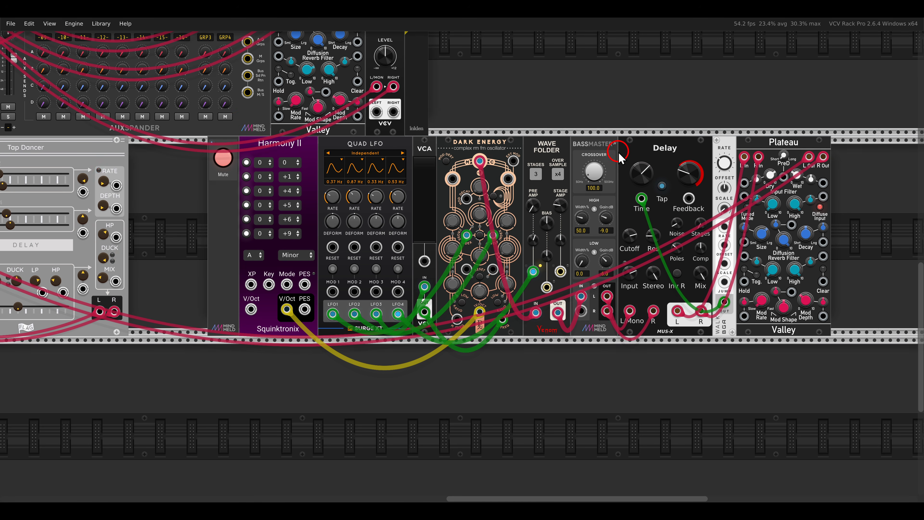
pyautogui.scroll(-8, 141, 164)
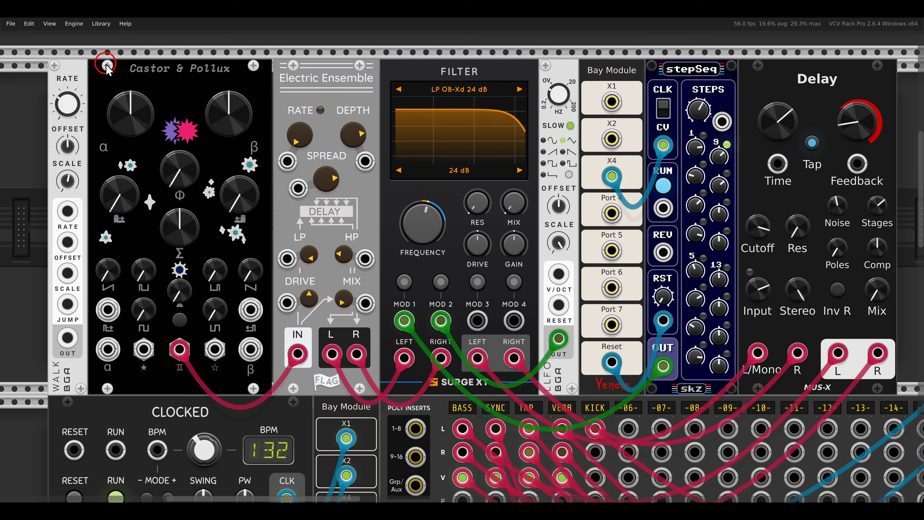
# - Raise the Castor ramp level and the Pollux pulse level to maximum on the Castor & Pollux module
pyautogui.moveTo(105, 48); pyautogui.dragTo(261, 85)
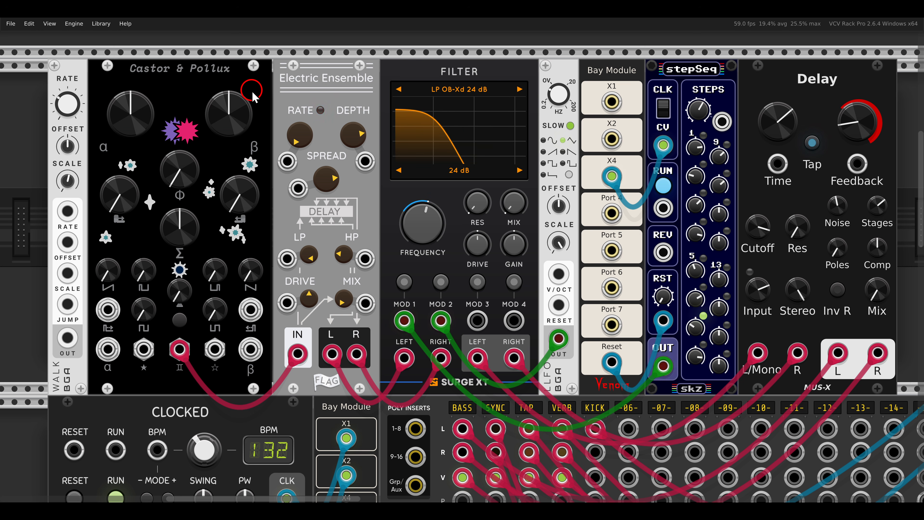
pyautogui.moveTo(142, 232); pyautogui.dragTo(425, 256)
pyautogui.scroll(3, 425, 257)
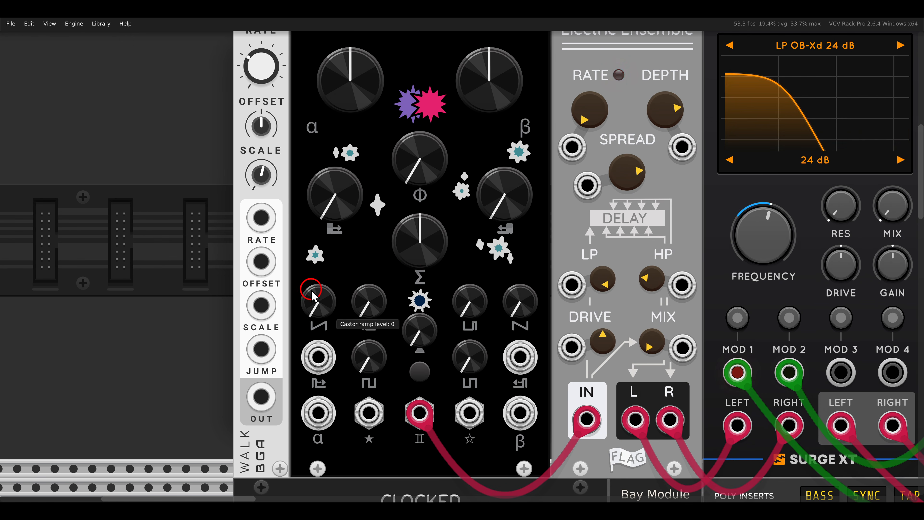
pyautogui.moveTo(327, 316); pyautogui.dragTo(296, 136)
pyautogui.scroll(-2, 403, 188)
pyautogui.moveTo(466, 215); pyautogui.dragTo(444, 233)
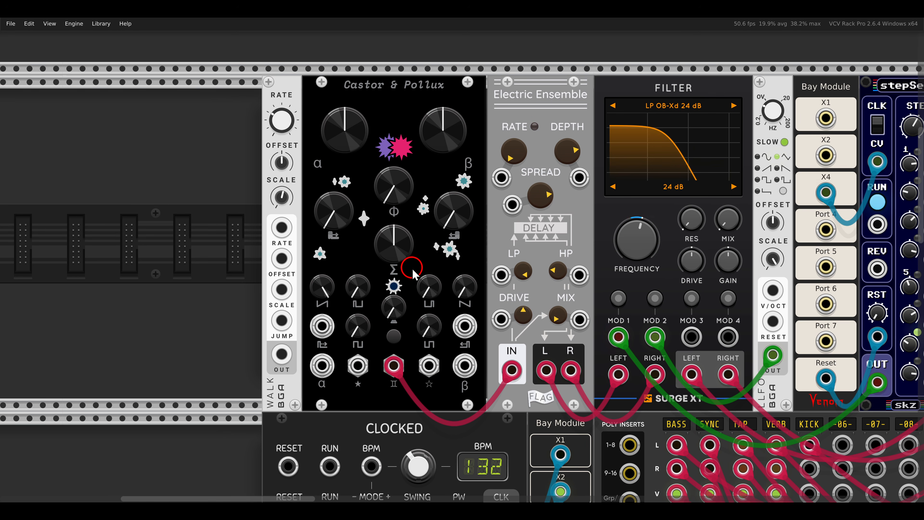
pyautogui.moveTo(430, 295); pyautogui.dragTo(420, 121)
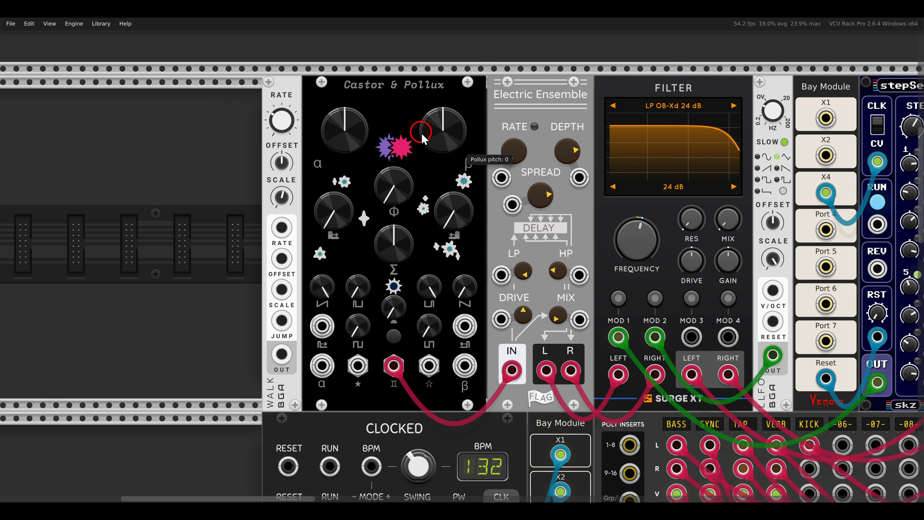
# - Set the Pollux duty to about 0.53 and patch the Walk module's output to the Pollux pulse-width input
pyautogui.moveTo(464, 214); pyautogui.dragTo(455, 123)
pyautogui.moveTo(282, 354); pyautogui.dragTo(461, 326)
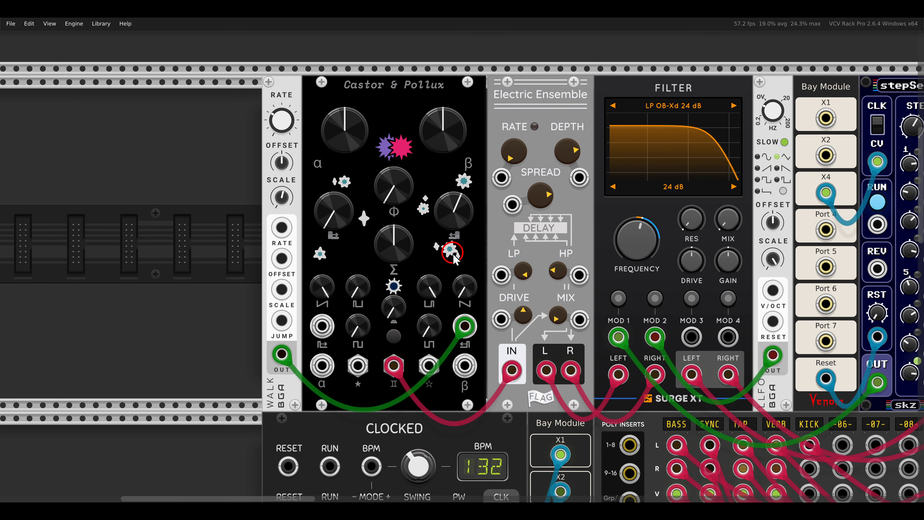
pyautogui.moveTo(446, 214); pyautogui.dragTo(445, 224)
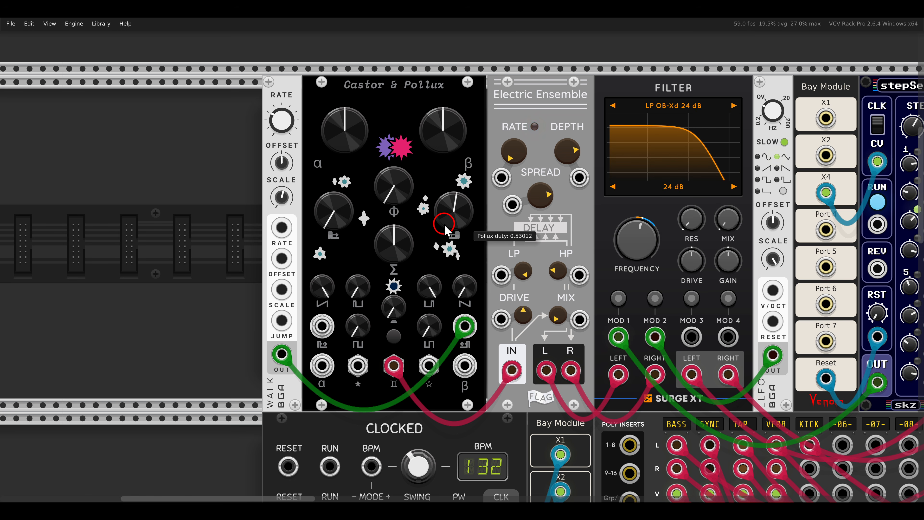
# - Set the Castor & Pollux LFO amount to about a quarter of its range and operate the alternate mode switch twice
pyautogui.scroll(-1, 418, 260)
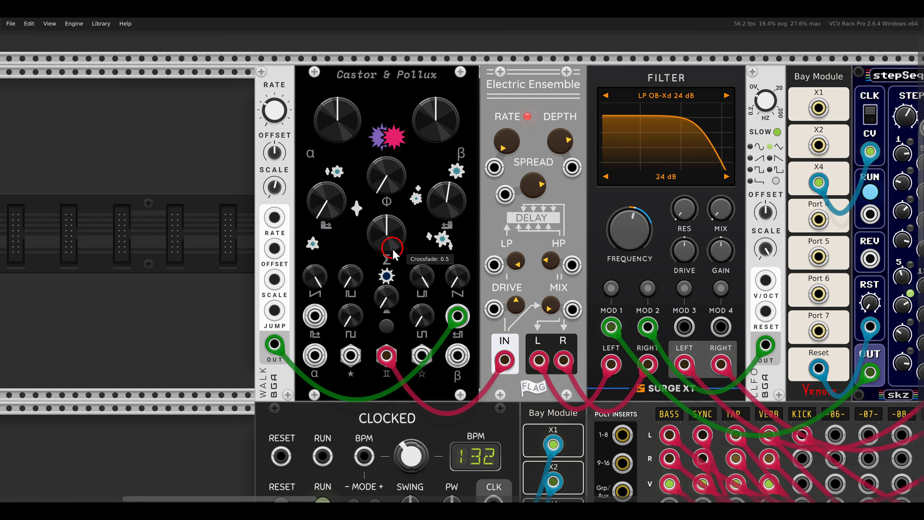
pyautogui.scroll(1, 393, 249)
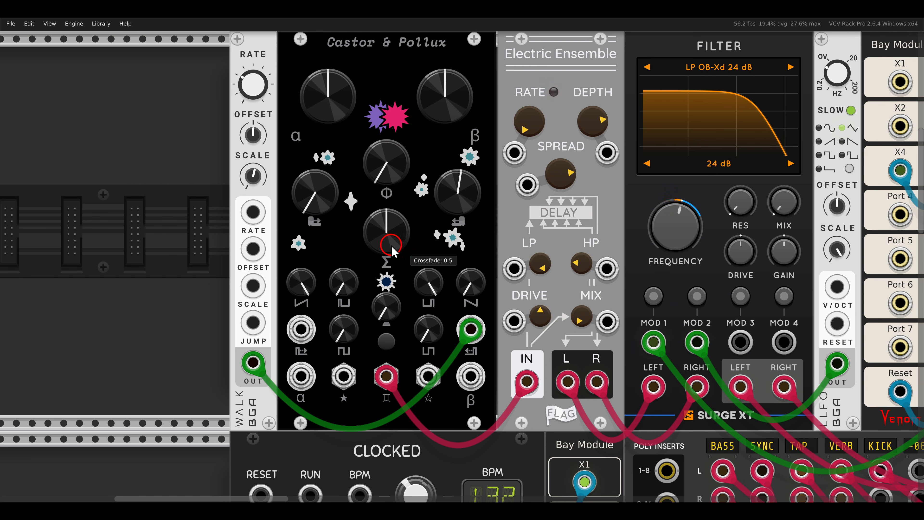
pyautogui.moveTo(401, 230); pyautogui.dragTo(416, 245)
pyautogui.moveTo(393, 192); pyautogui.dragTo(393, 146)
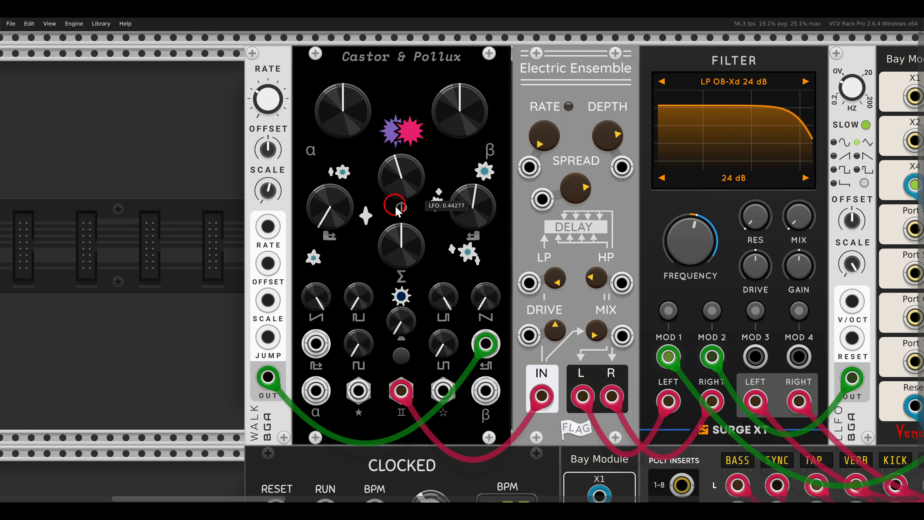
pyautogui.click(401, 358)
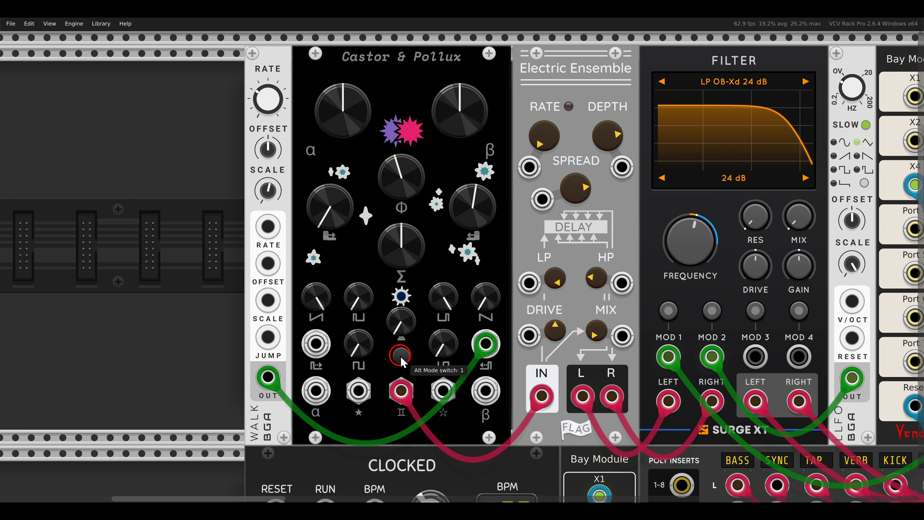
pyautogui.click(402, 358)
pyautogui.moveTo(399, 154); pyautogui.dragTo(401, 170)
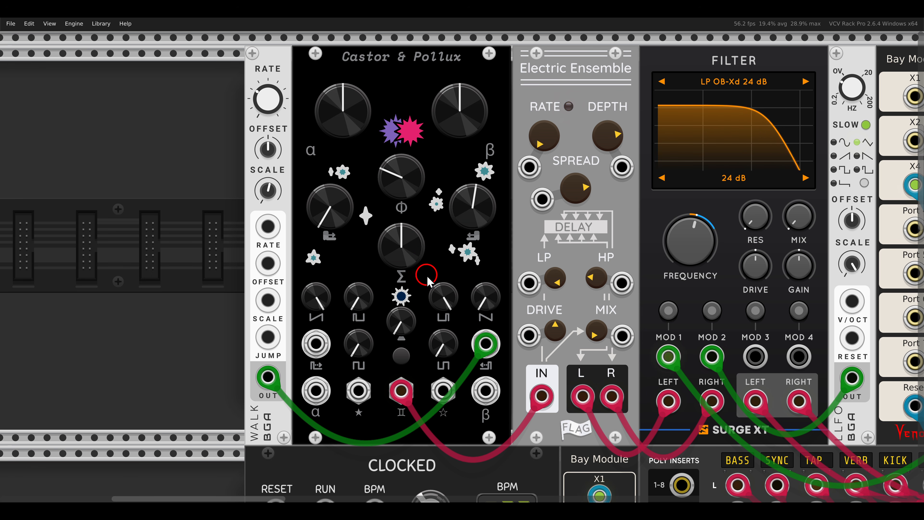
# - Raise the Electric Ensemble mix and turn the Surge XT filter's mix up to maximum in the Castor & Pollux voice
pyautogui.moveTo(451, 353); pyautogui.dragTo(263, 191)
pyautogui.scroll(-2, 437, 171)
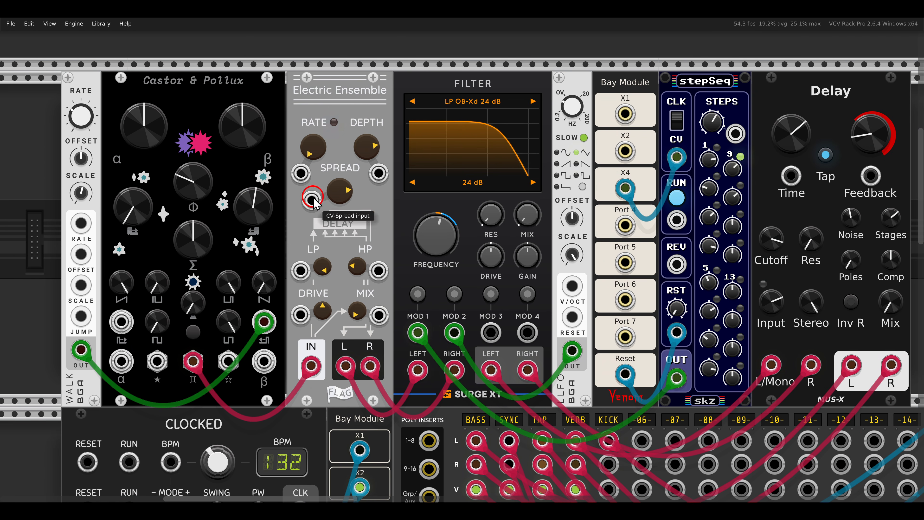
pyautogui.moveTo(363, 292); pyautogui.dragTo(341, 253)
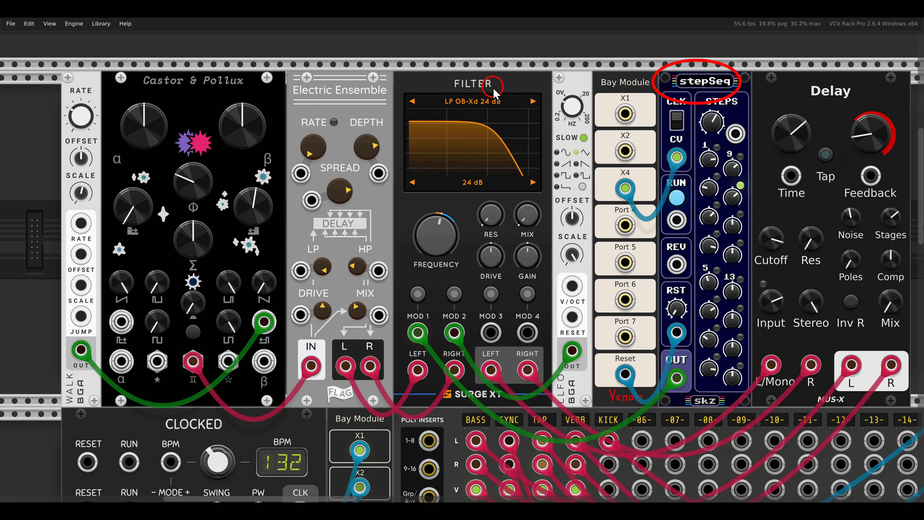
pyautogui.moveTo(530, 220); pyautogui.dragTo(521, 69)
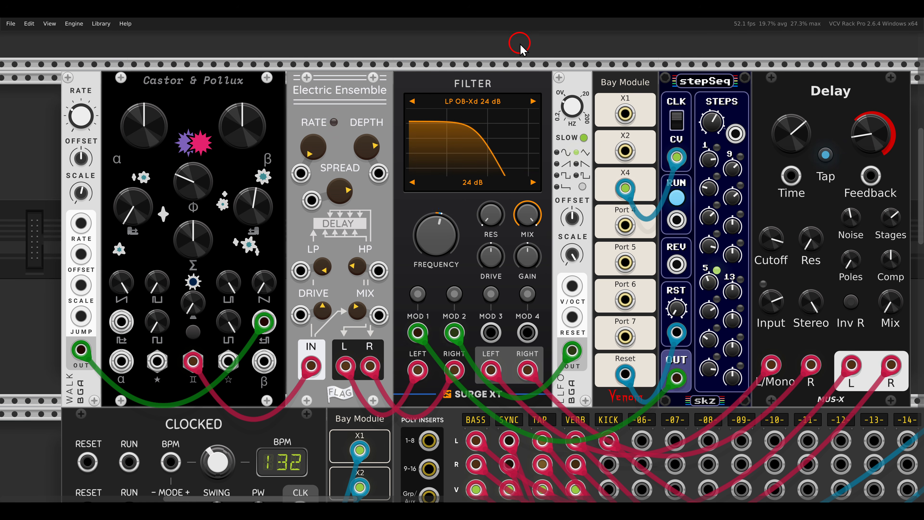
# - Set the MUS-X Delay's dry-wet mix to about 35%
pyautogui.scroll(-2, 546, 251)
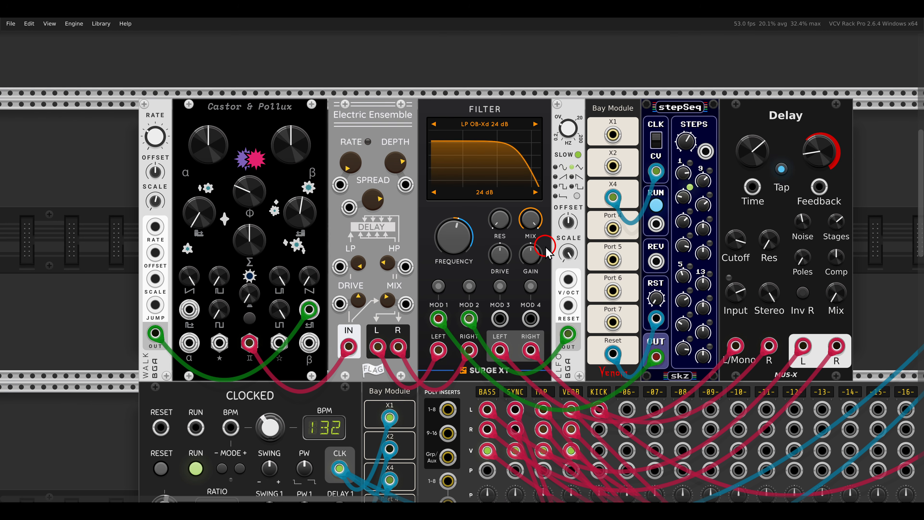
pyautogui.scroll(-1, 478, 251)
pyautogui.moveTo(758, 290); pyautogui.dragTo(738, 230)
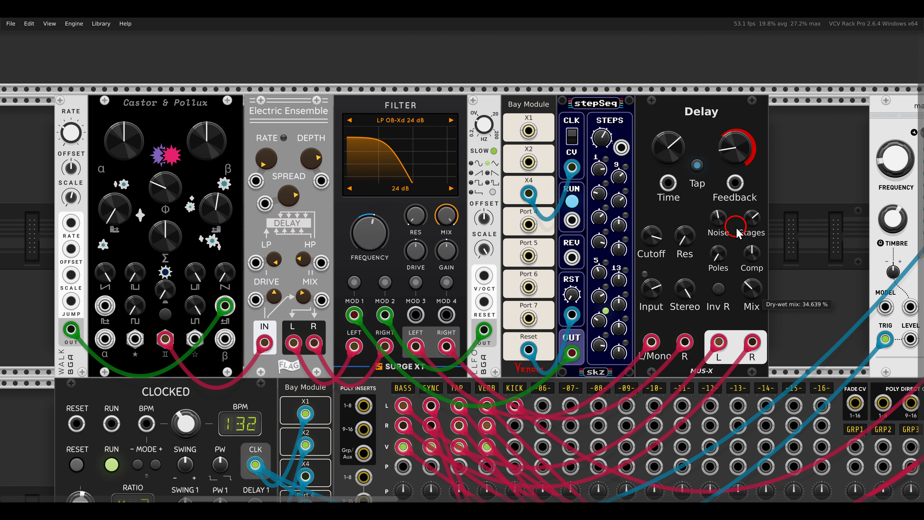
# - Unmute and solo the slips-sequenced Castor & Pollux voice
pyautogui.moveTo(456, 253); pyautogui.dragTo(531, 235)
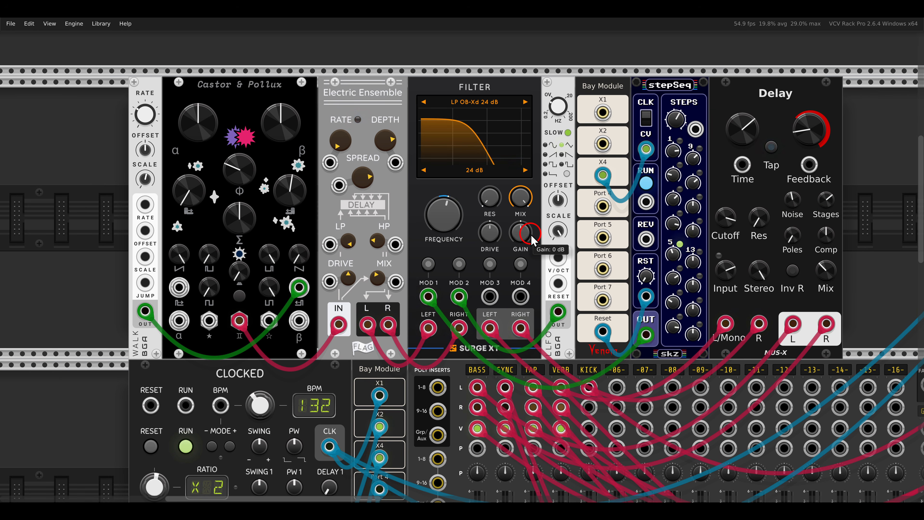
pyautogui.scroll(-5, 531, 235)
pyautogui.scroll(-7, 531, 233)
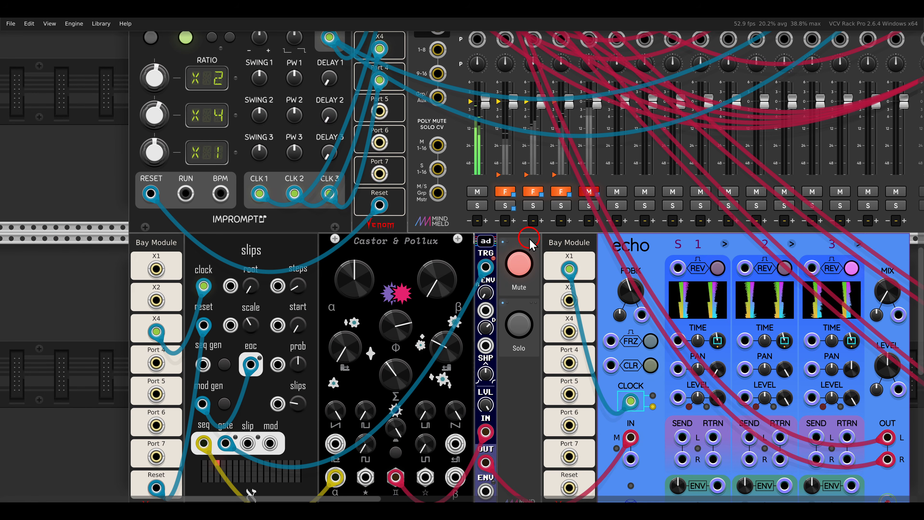
pyautogui.hscroll(-1, 566, 283)
pyautogui.scroll(1, 502, 249)
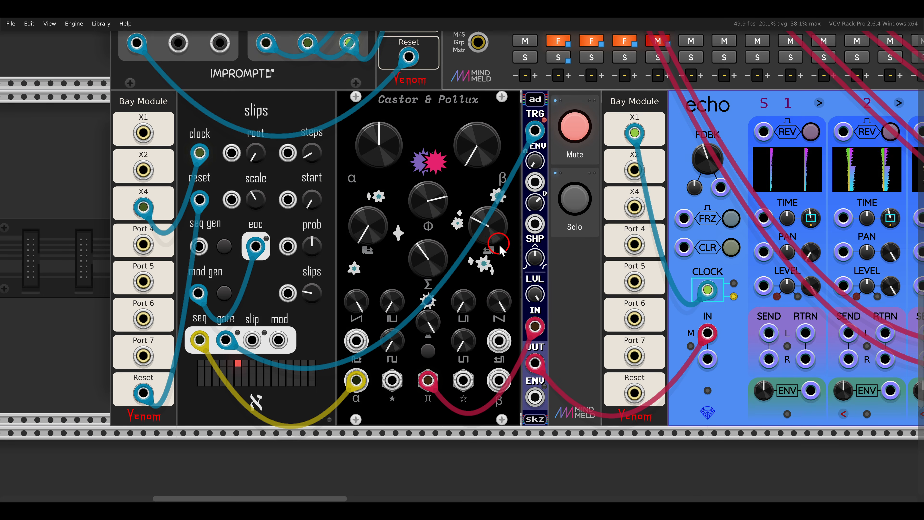
pyautogui.click(575, 127)
pyautogui.click(575, 198)
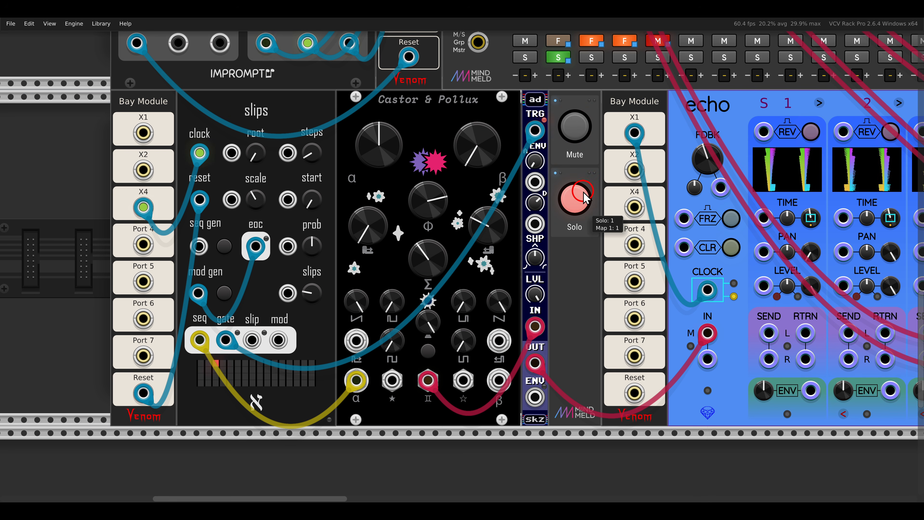
# - Sweep the Pollux pitch up to about 0.47 and return it to its minimum
pyautogui.moveTo(562, 279); pyautogui.dragTo(594, 285)
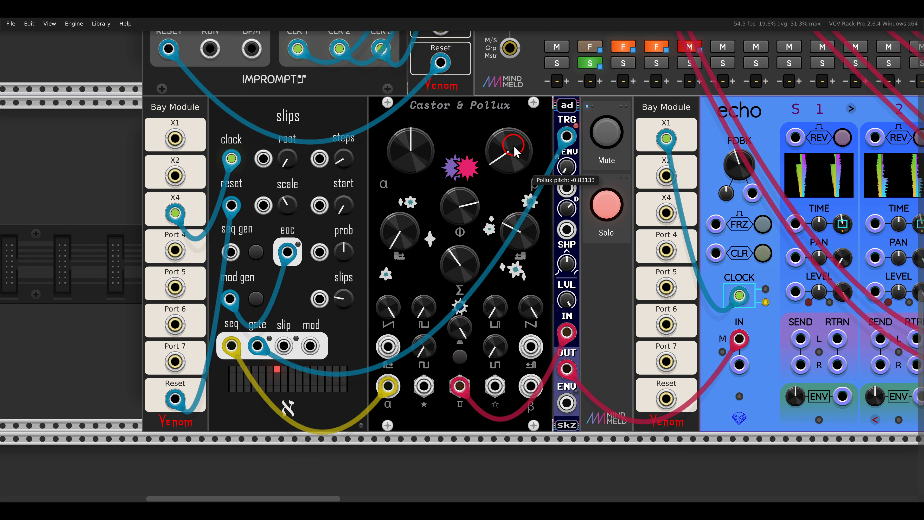
pyautogui.moveTo(514, 123); pyautogui.dragTo(508, 142)
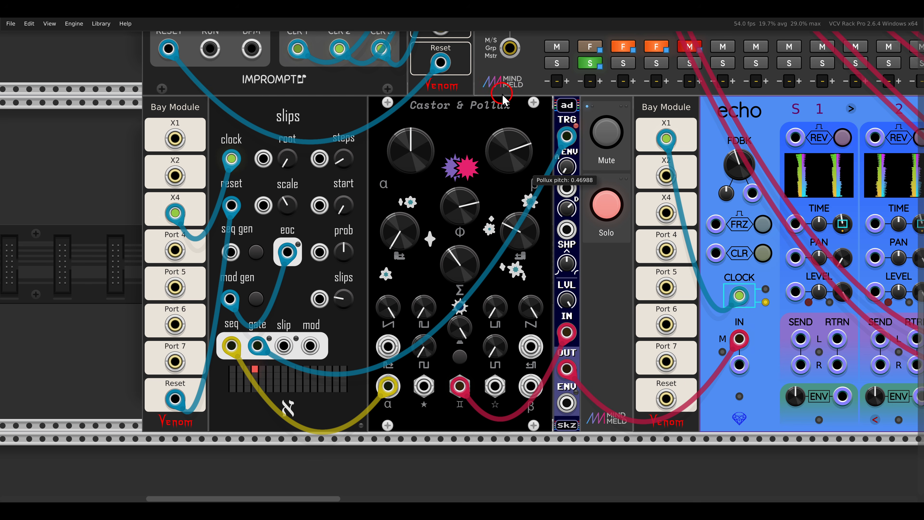
pyautogui.moveTo(499, 197); pyautogui.dragTo(498, 204)
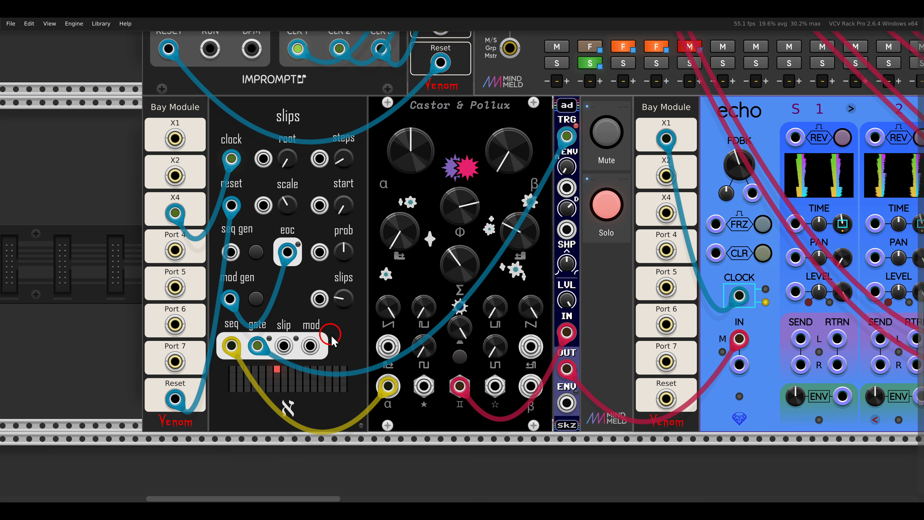
# - Patch the slips mod output to the Pollux pulse-width input and turn off the voice's solo
pyautogui.moveTo(311, 346); pyautogui.dragTo(531, 346)
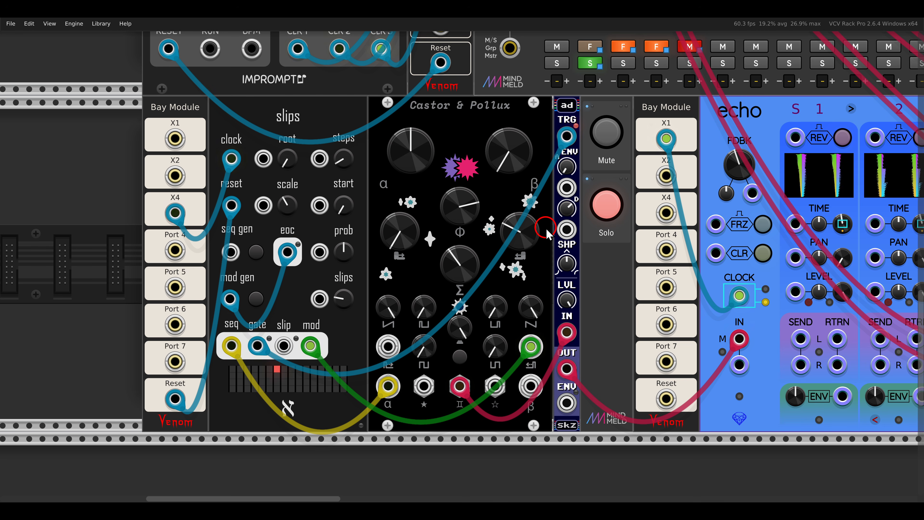
pyautogui.moveTo(656, 261); pyautogui.dragTo(372, 263)
pyautogui.moveTo(765, 172); pyautogui.dragTo(754, 111)
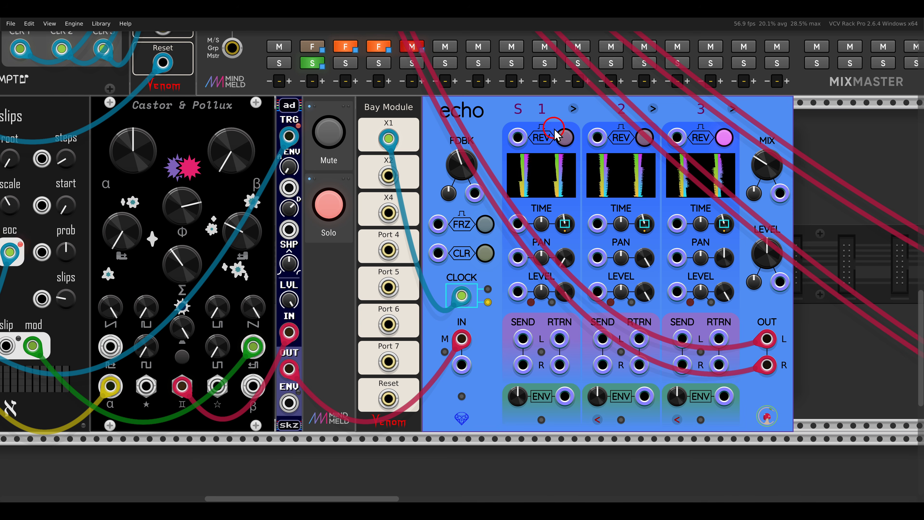
pyautogui.click(328, 205)
pyautogui.moveTo(322, 235); pyautogui.dragTo(488, 240)
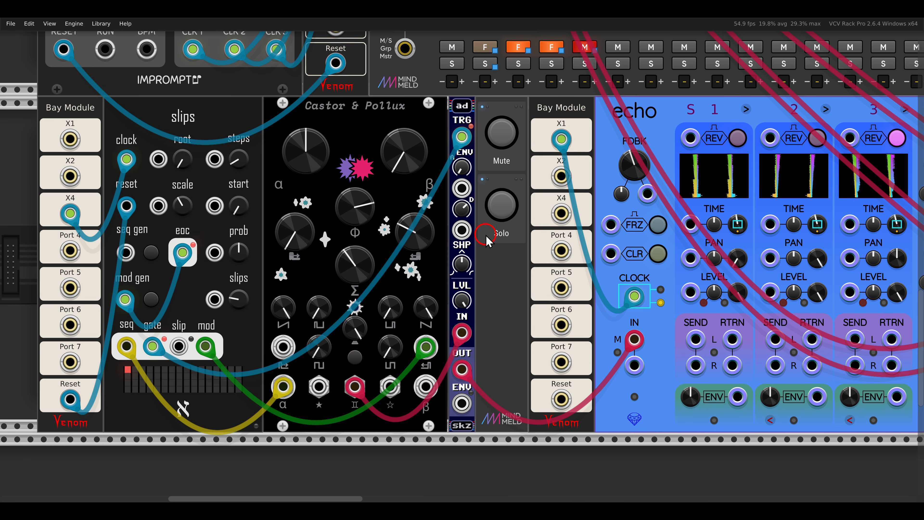
# - Examine the third Castor & Pollux voice, including its stepSeq sequencers, sQuant4 quantizer, Tangents filter and Tap Dancer delay
pyautogui.scroll(-2, 486, 240)
pyautogui.moveTo(738, 248); pyautogui.dragTo(321, 241)
pyautogui.moveTo(660, 247); pyautogui.dragTo(119, 236)
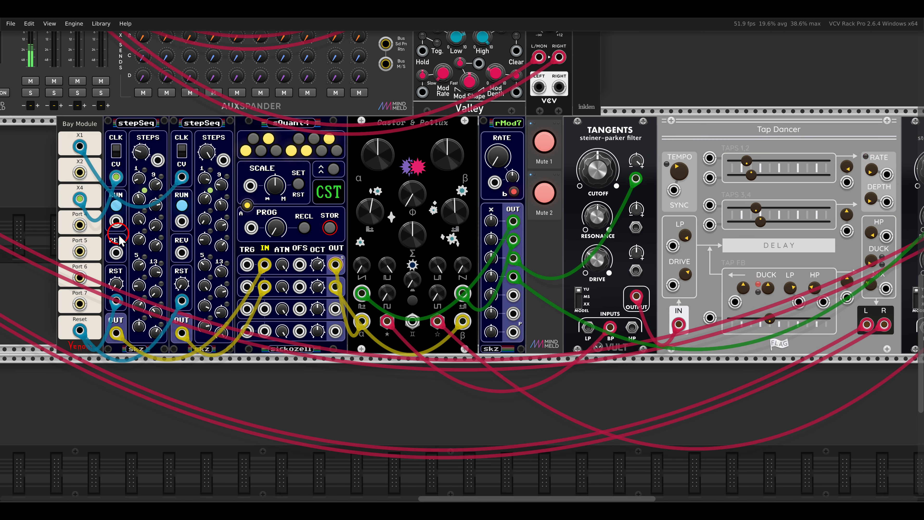
pyautogui.scroll(2, 243, 187)
pyautogui.moveTo(260, 199); pyautogui.dragTo(332, 196)
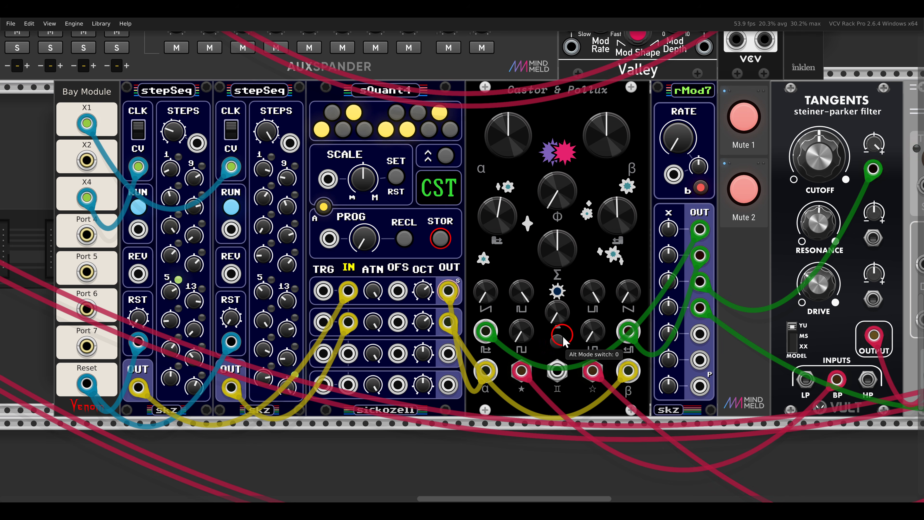
pyautogui.moveTo(326, 271); pyautogui.dragTo(376, 342)
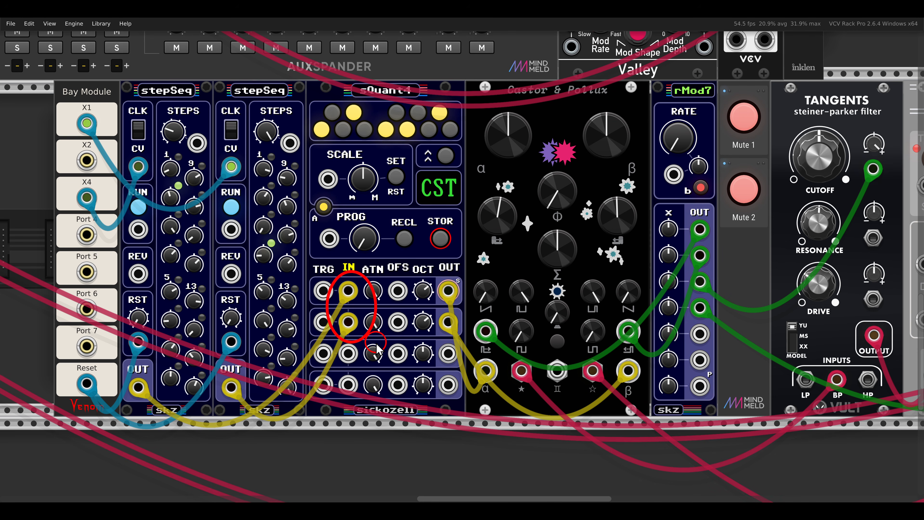
pyautogui.scroll(-2, 559, 291)
pyautogui.moveTo(604, 293); pyautogui.dragTo(343, 293)
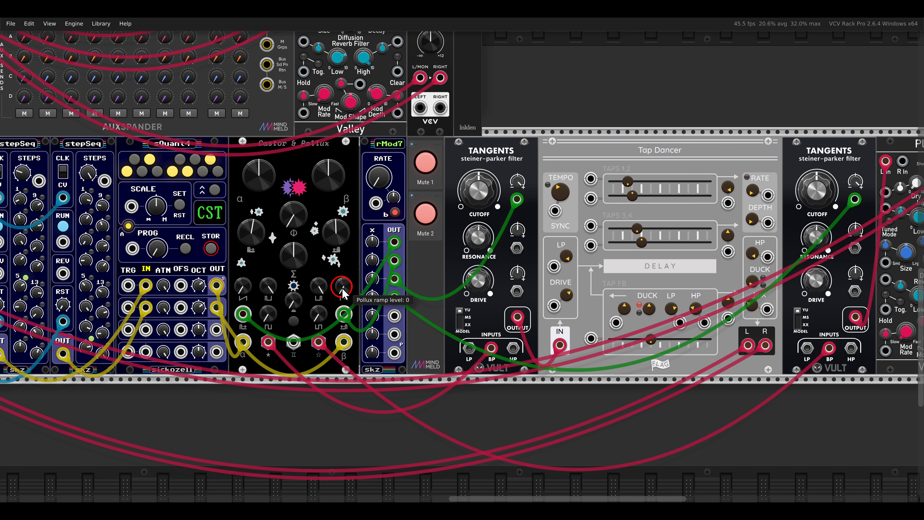
pyautogui.moveTo(480, 342); pyautogui.dragTo(511, 366)
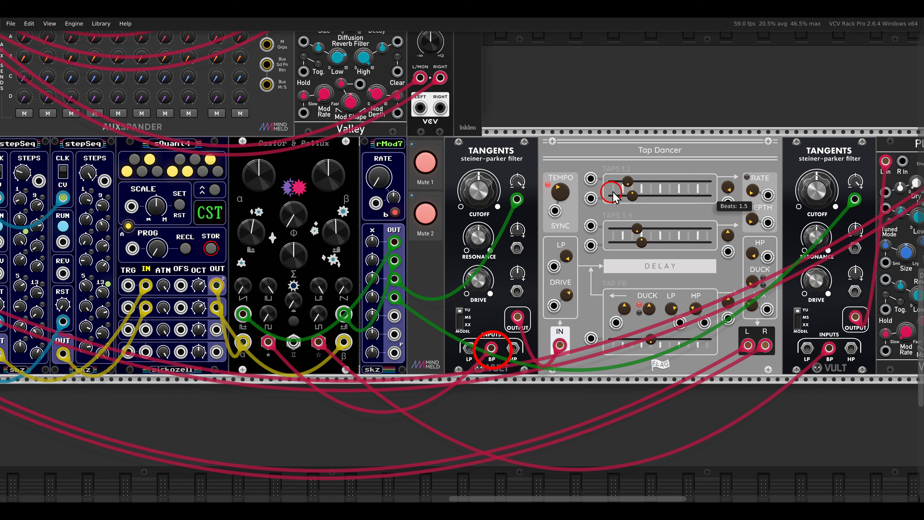
pyautogui.moveTo(622, 131); pyautogui.dragTo(697, 165)
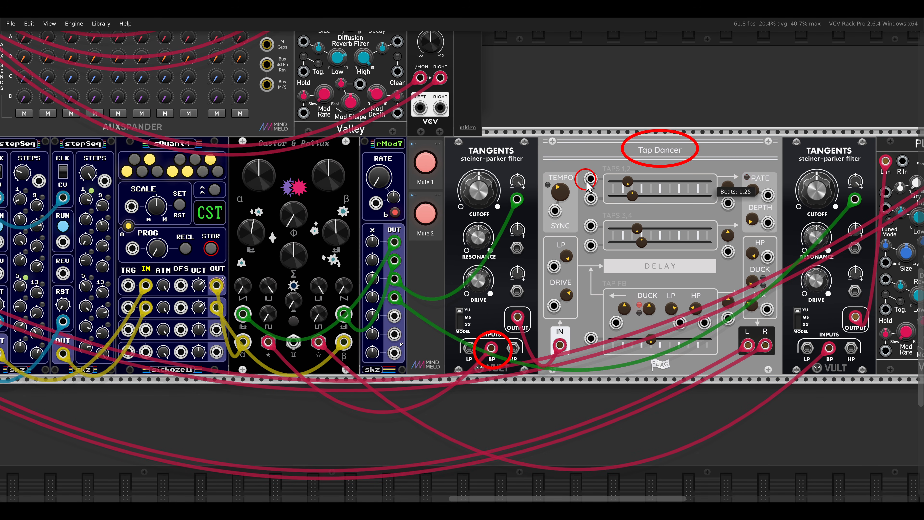
# - Unmute both channels of the voice that runs through the Tangents filters, Tap Dancer and Plateau
pyautogui.click(427, 163)
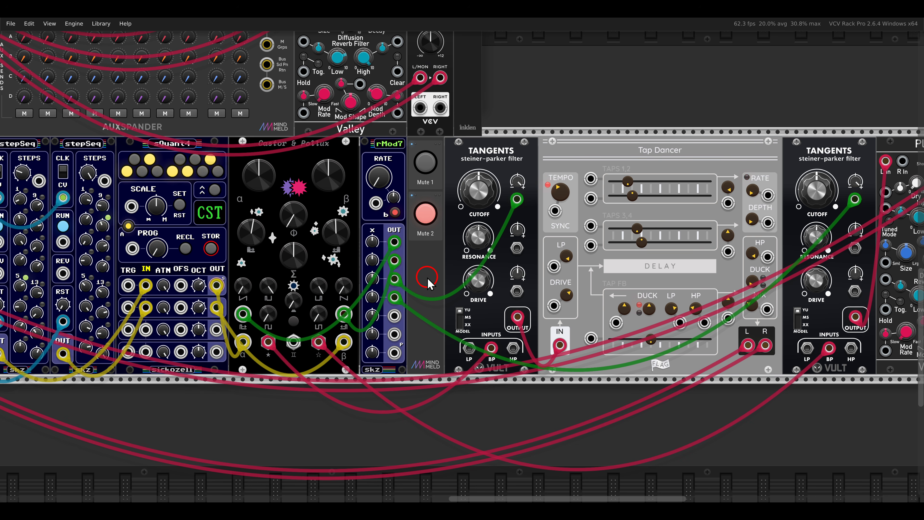
pyautogui.hscroll(5, 627, 271)
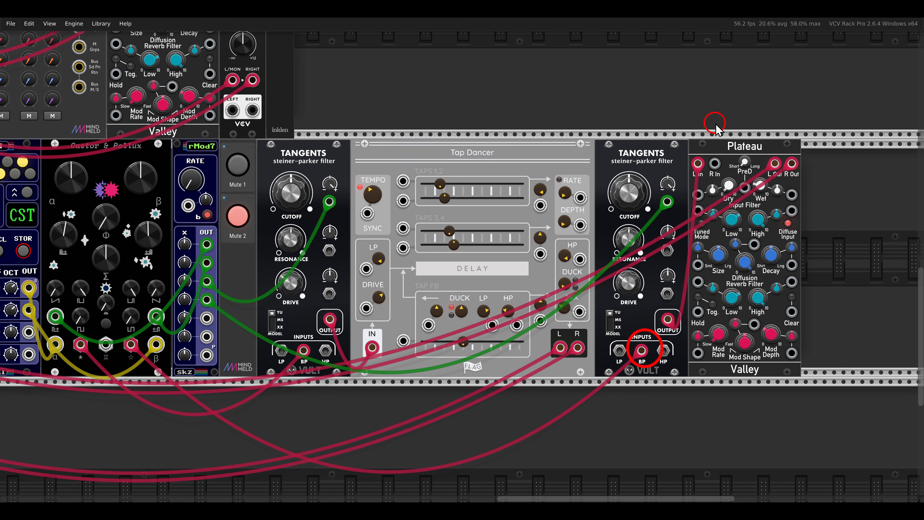
pyautogui.hscroll(-7, 566, 255)
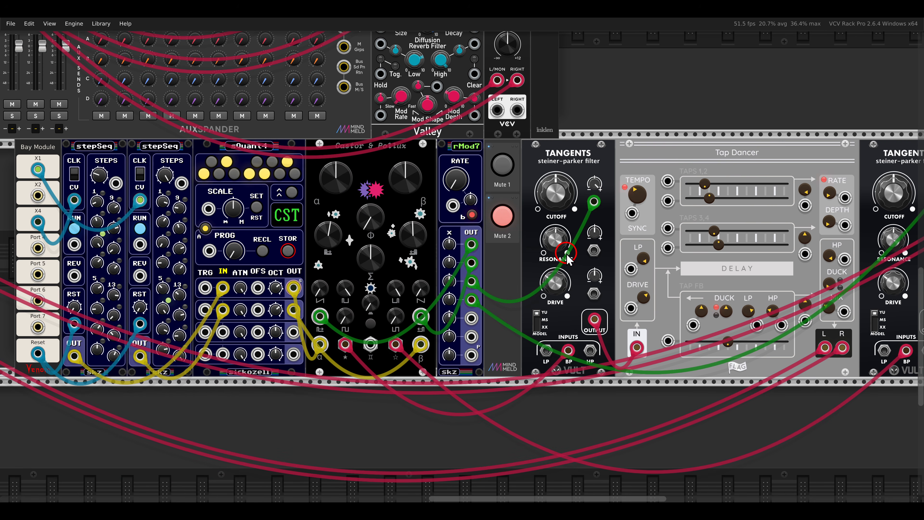
pyautogui.click(498, 221)
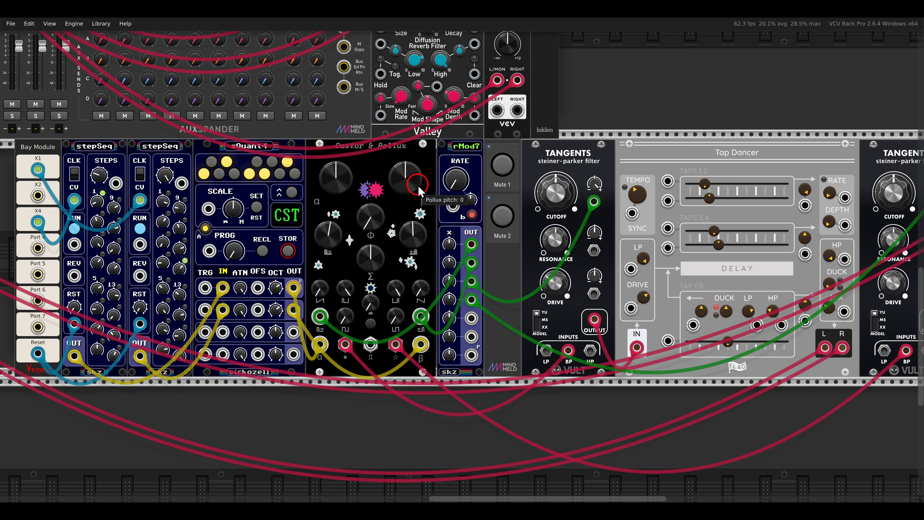
# - Unmute the macro oscillator 2 kick voice and set its RSCL gain to about -58%
pyautogui.scroll(-2, 424, 188)
pyautogui.hscroll(2, 473, 164)
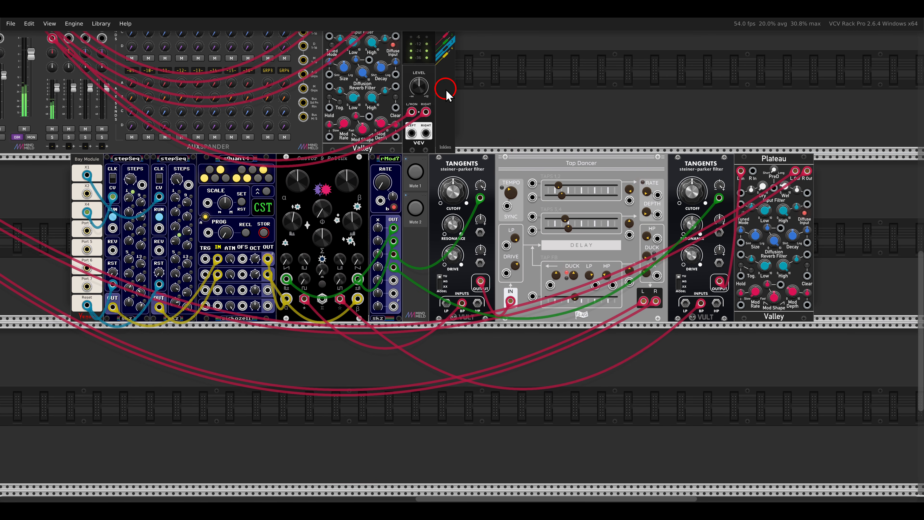
pyautogui.moveTo(445, 88); pyautogui.dragTo(720, 291)
pyautogui.moveTo(435, 119); pyautogui.dragTo(696, 221)
pyautogui.scroll(2, 640, 220)
pyautogui.click(659, 100)
pyautogui.moveTo(664, 151); pyautogui.dragTo(735, 150)
pyautogui.click(695, 98)
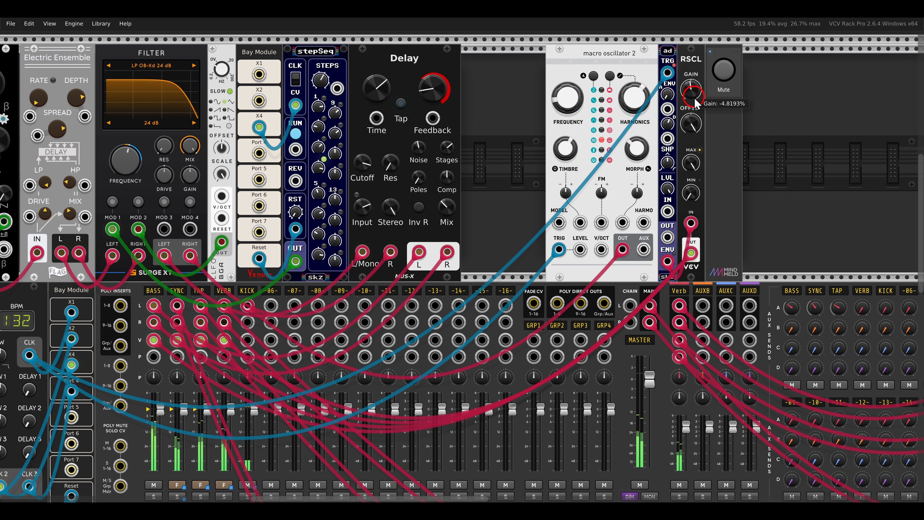
pyautogui.moveTo(694, 113); pyautogui.dragTo(695, 134)
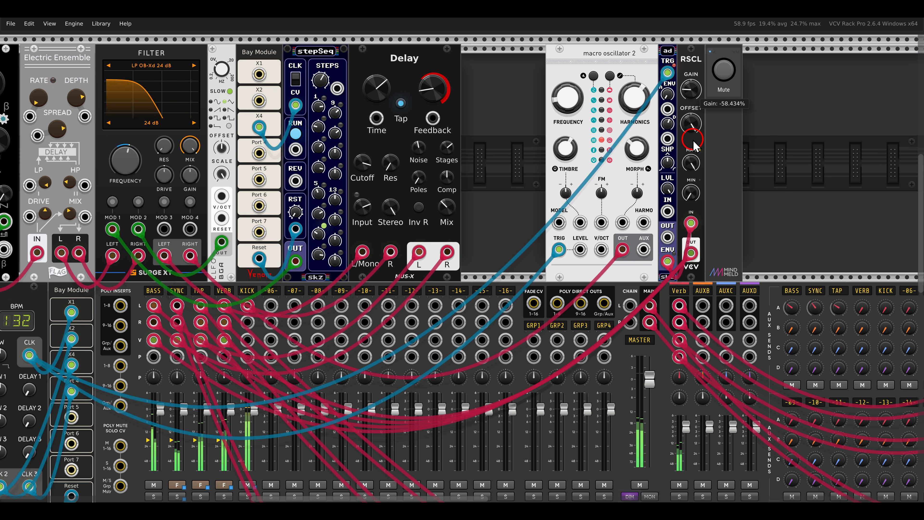
# - Patch the Bay Module's X4 output to Alloy's strike input and holder8's first output to its resonance input, with the resonance attenuator raised
pyautogui.press('F4')
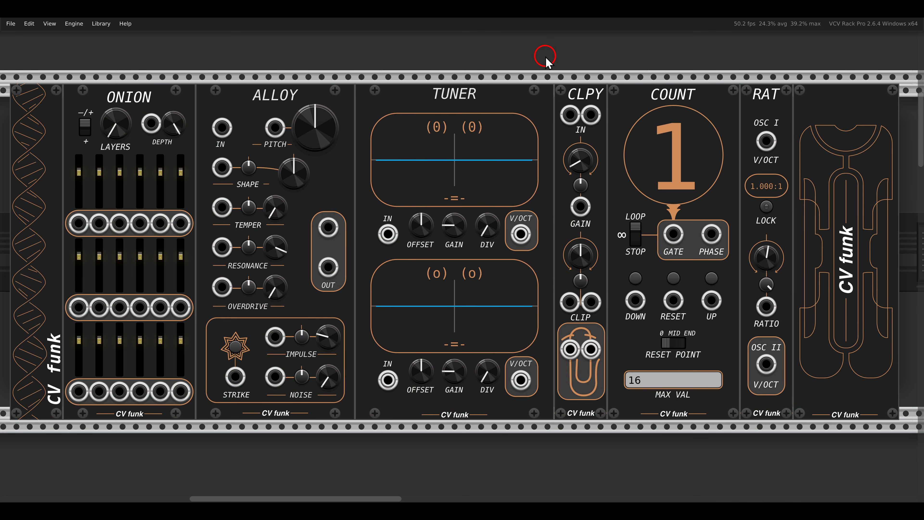
pyautogui.scroll(-15, 540, 86)
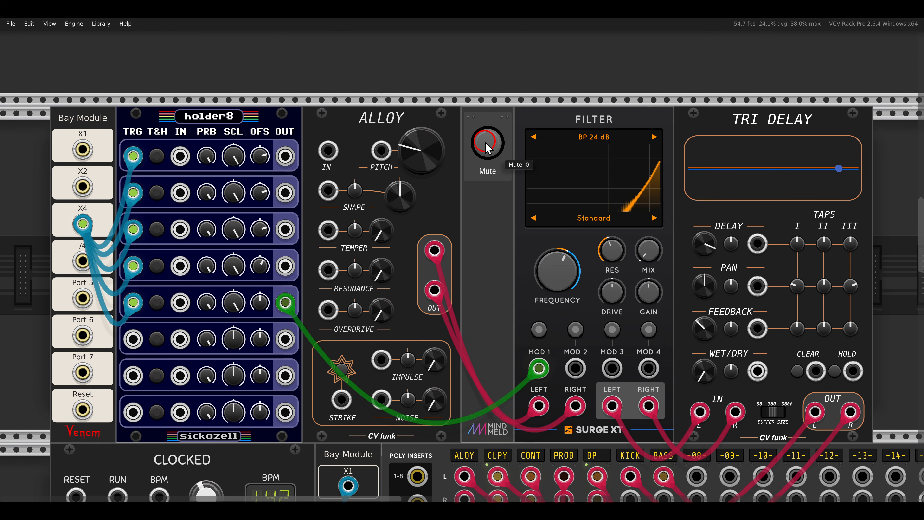
pyautogui.scroll(-2, 487, 147)
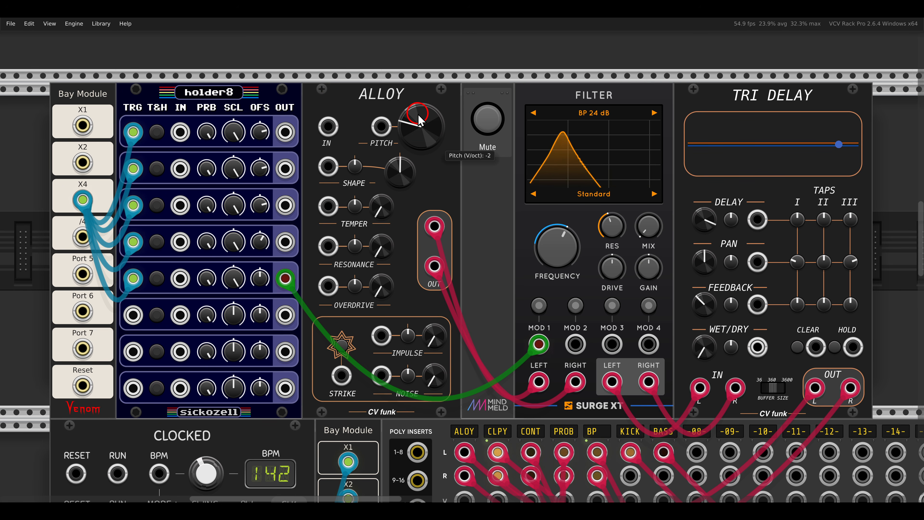
pyautogui.moveTo(341, 374); pyautogui.dragTo(83, 200)
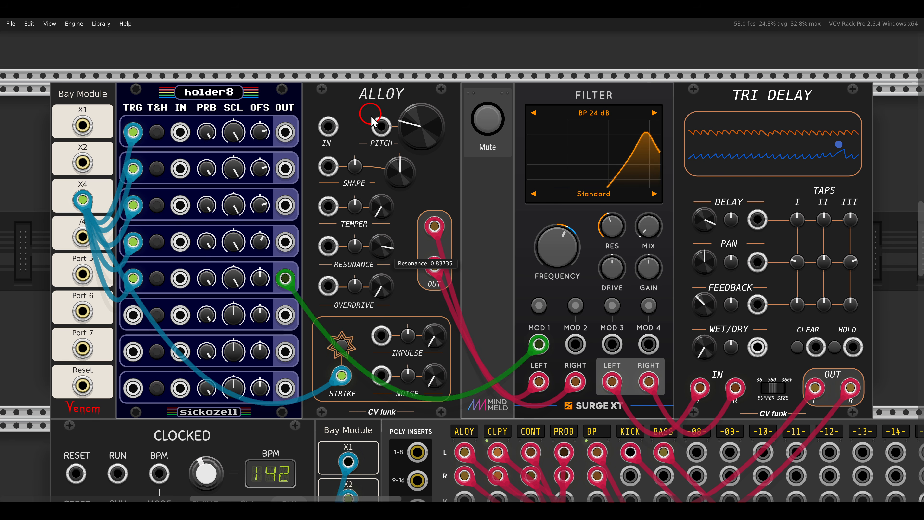
pyautogui.moveTo(338, 248); pyautogui.dragTo(285, 132)
pyautogui.click(355, 246)
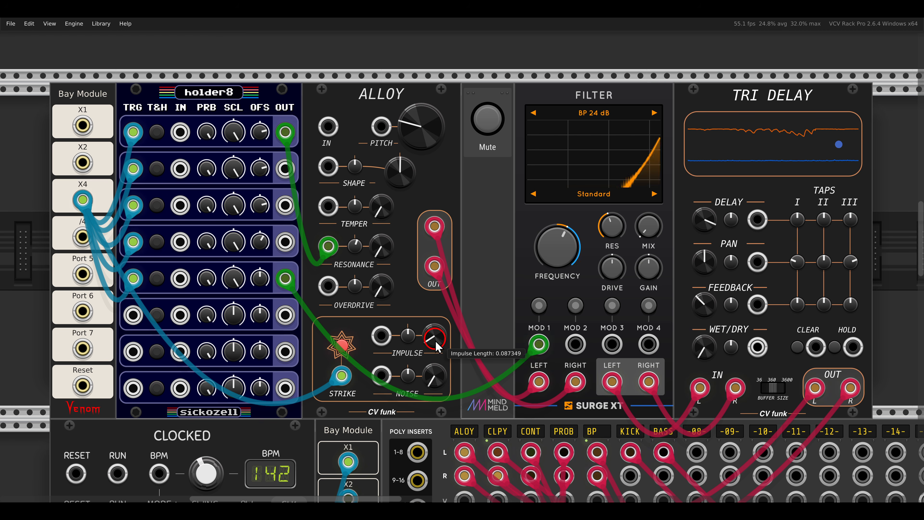
# - Modulate Alloy's impulse length from holder8's second output and raise the overdrive distortion to about 0.97
pyautogui.moveTo(381, 337); pyautogui.dragTo(285, 169)
pyautogui.moveTo(407, 333); pyautogui.dragTo(398, 319)
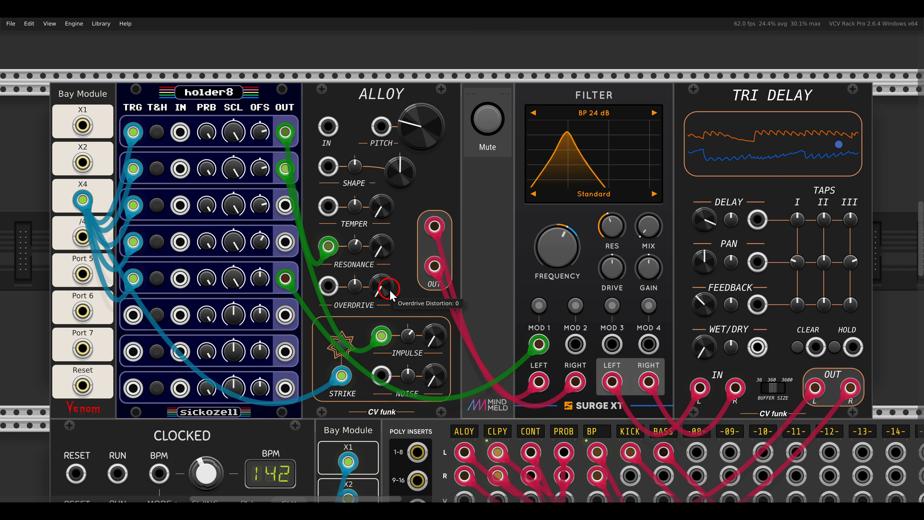
pyautogui.moveTo(384, 290); pyautogui.dragTo(377, 138)
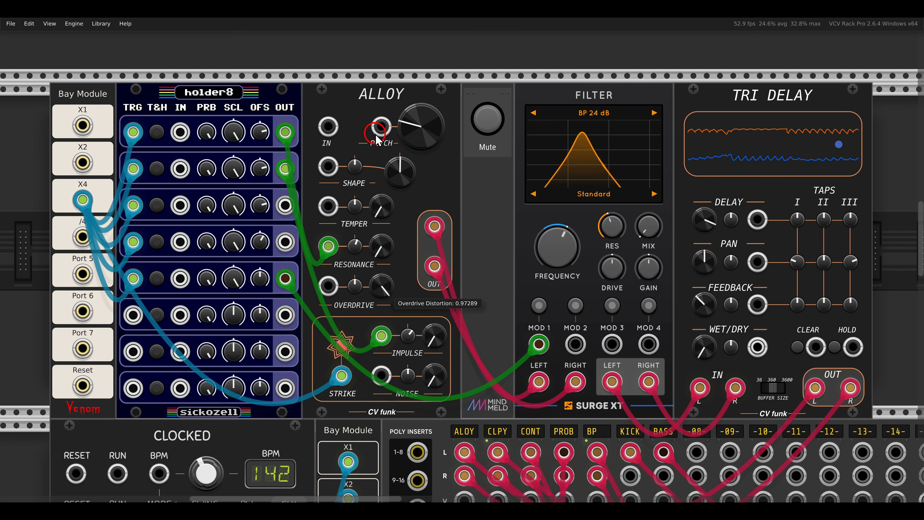
# - Modulate Alloy's overdrive from holder8's third output with its attenuator raised, and Alloy's noise from holder8's fourth output
pyautogui.moveTo(328, 285); pyautogui.dragTo(290, 200)
pyautogui.moveTo(356, 285); pyautogui.dragTo(350, 245)
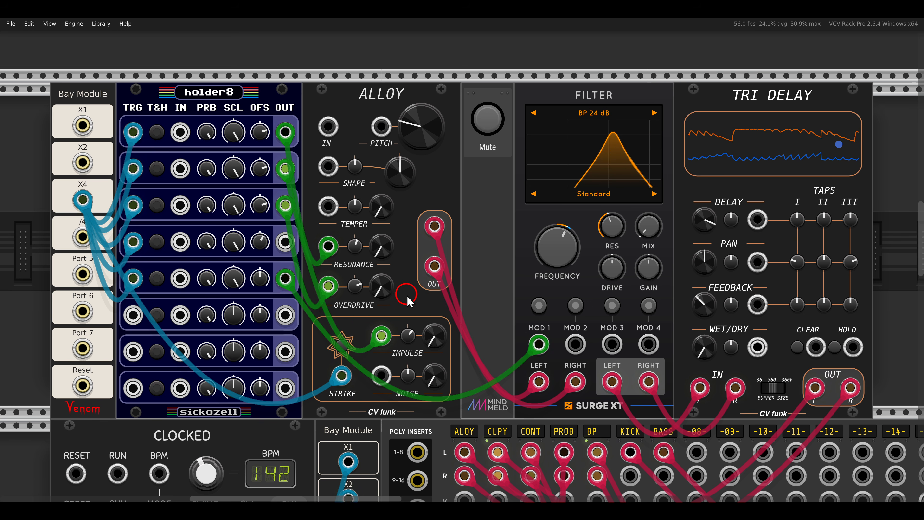
pyautogui.moveTo(432, 381); pyautogui.dragTo(418, 204)
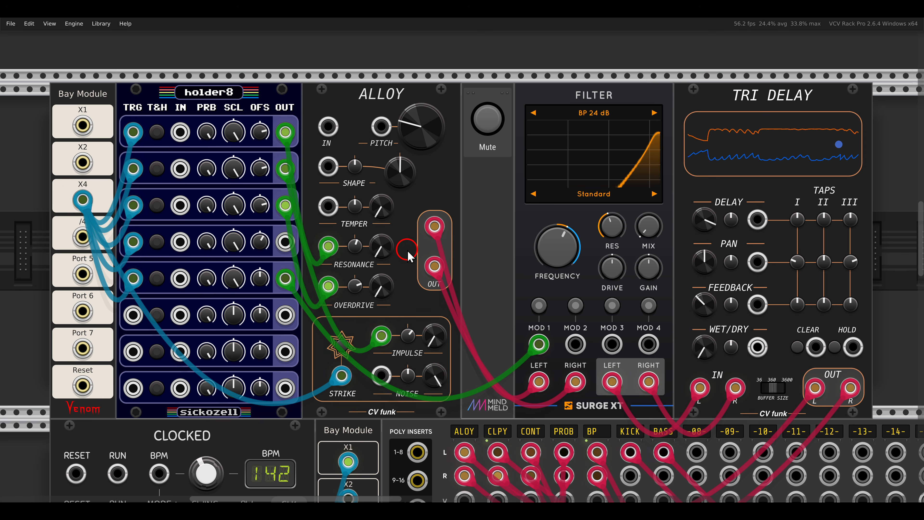
pyautogui.moveTo(434, 378); pyautogui.dragTo(433, 480)
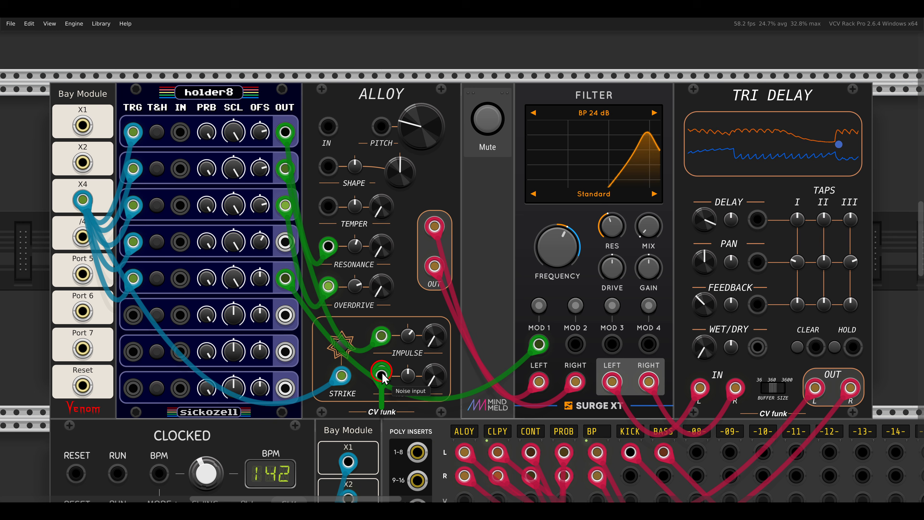
pyautogui.moveTo(382, 378); pyautogui.dragTo(285, 241)
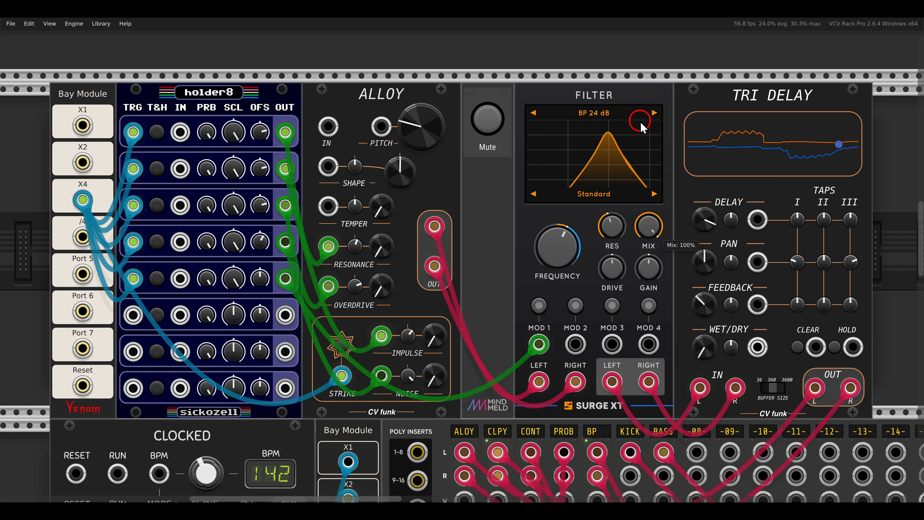
# - Set the Alloy voice's filter mix to 100% and raise the wet/dry amount of its Tri Delay
pyautogui.moveTo(701, 340); pyautogui.dragTo(696, 312)
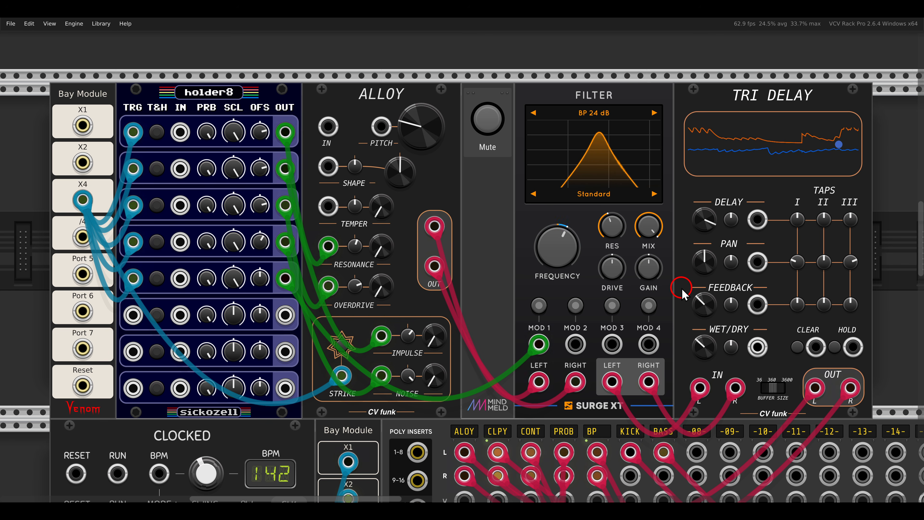
# - Unmute the Ouros voice that runs through CLPY, the low-pass filter and Tri Delay
pyautogui.hscroll(15, 699, 284)
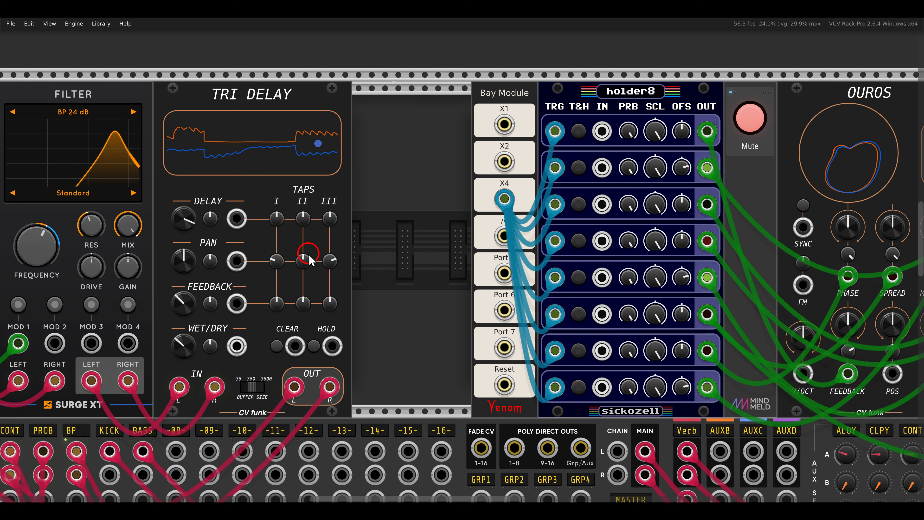
pyautogui.hscroll(14, 408, 252)
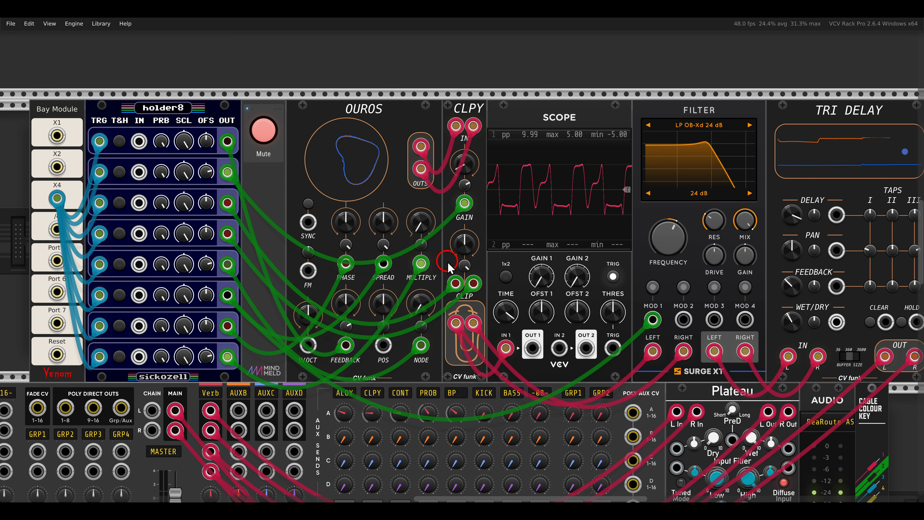
pyautogui.hscroll(-1, 420, 254)
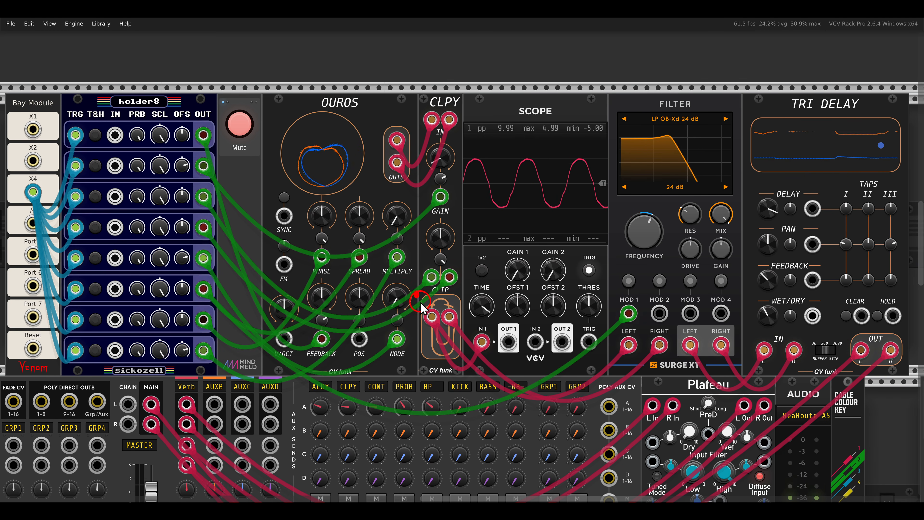
pyautogui.scroll(-2, 463, 302)
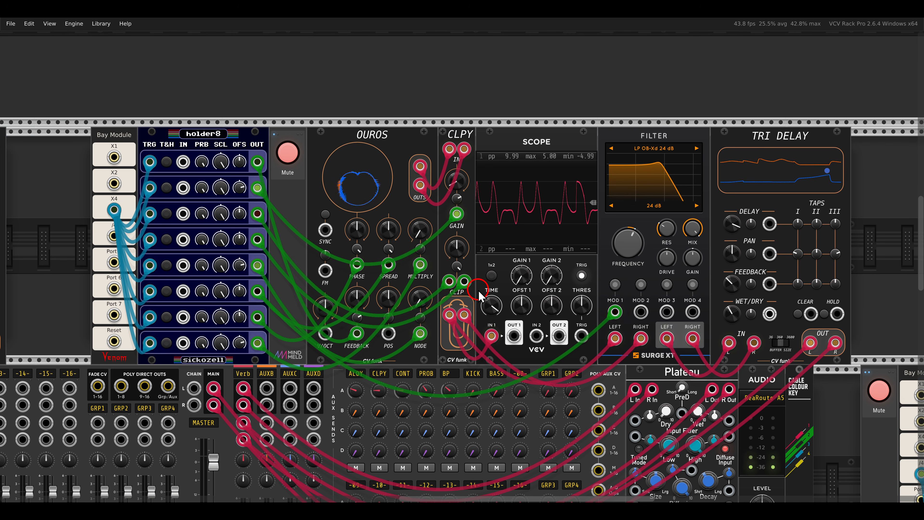
pyautogui.moveTo(481, 282); pyautogui.dragTo(489, 269)
pyautogui.moveTo(356, 109); pyautogui.dragTo(402, 140)
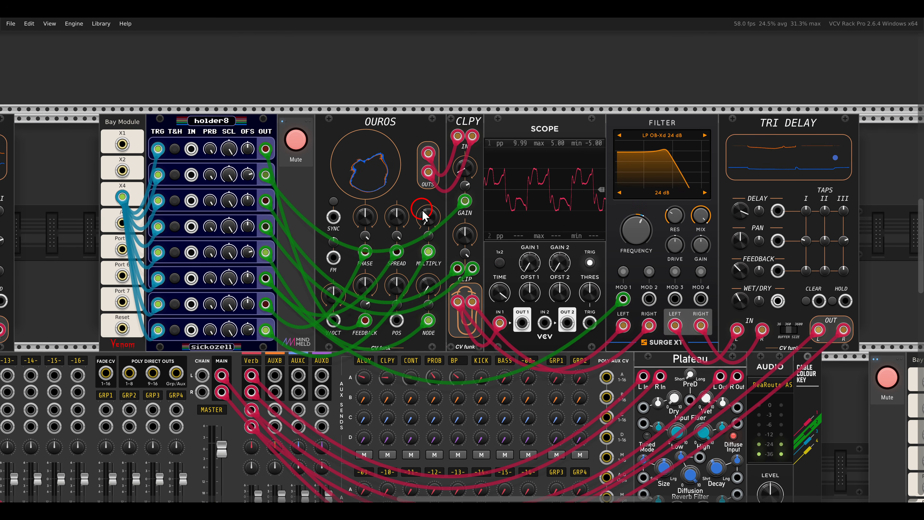
pyautogui.click(296, 140)
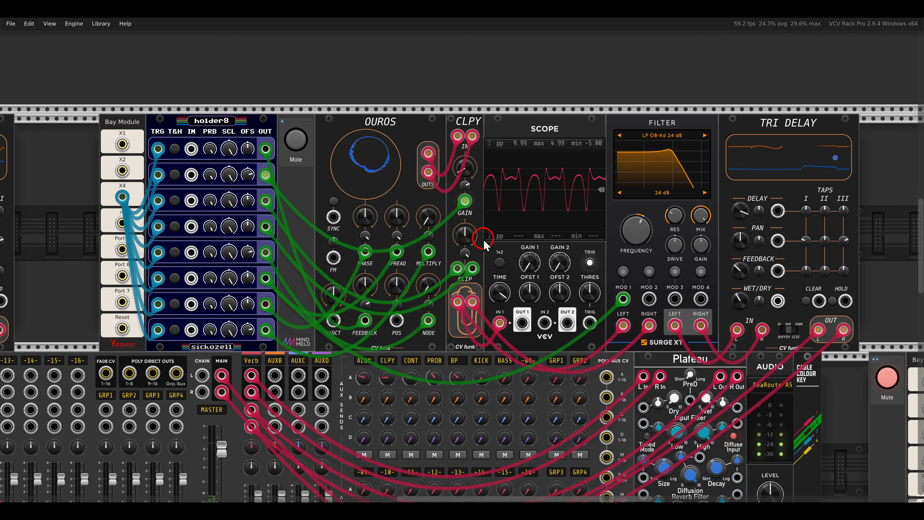
# - Examine how Chances feeds Count's down and up inputs and how Count's gate and phase outputs are patched through the Scope
pyautogui.moveTo(183, 394); pyautogui.dragTo(561, 274)
pyautogui.moveTo(433, 349); pyautogui.dragTo(798, 120)
pyautogui.moveTo(431, 303); pyautogui.dragTo(528, 223)
pyautogui.scroll(2, 459, 221)
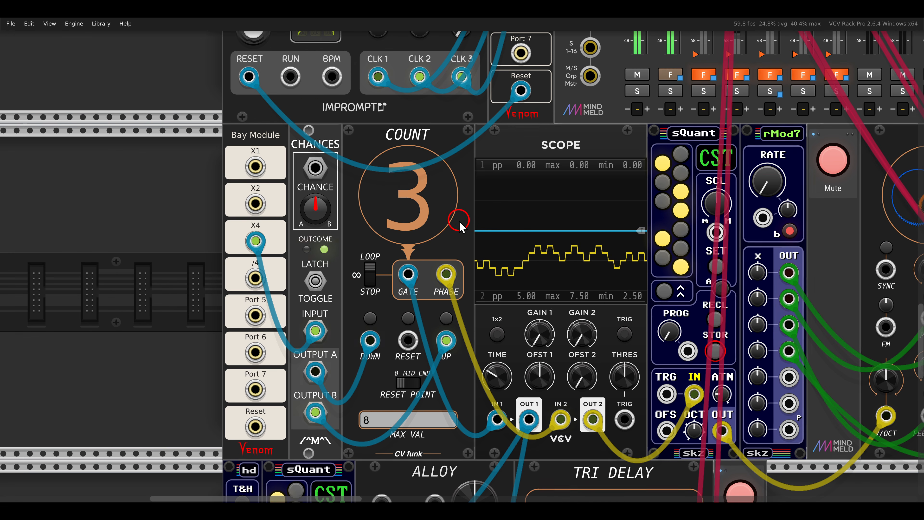
pyautogui.moveTo(558, 258); pyautogui.dragTo(543, 239)
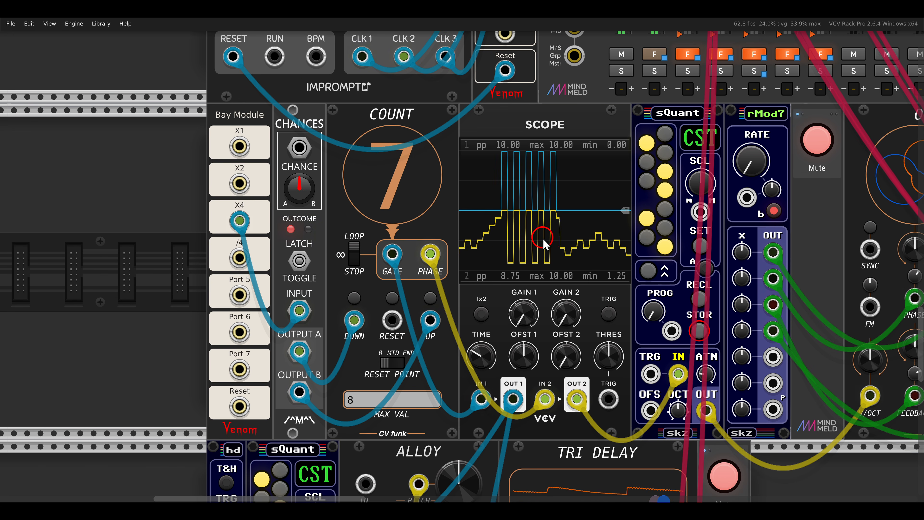
pyautogui.moveTo(332, 286); pyautogui.dragTo(377, 346)
pyautogui.moveTo(412, 290); pyautogui.dragTo(449, 345)
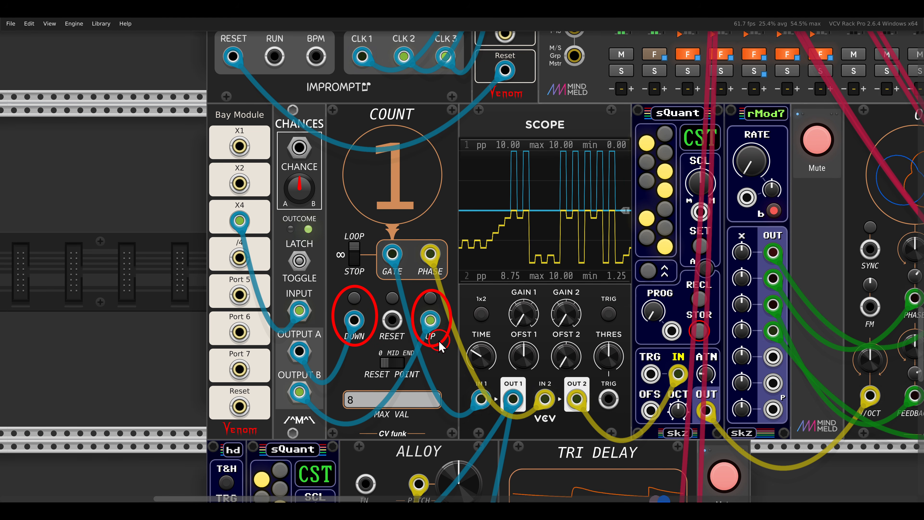
pyautogui.moveTo(261, 107); pyautogui.dragTo(341, 208)
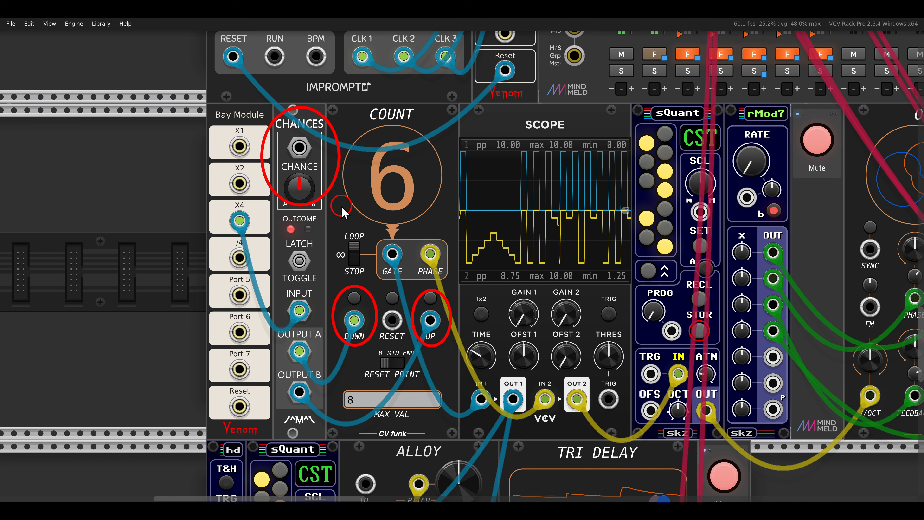
pyautogui.press('Escape')
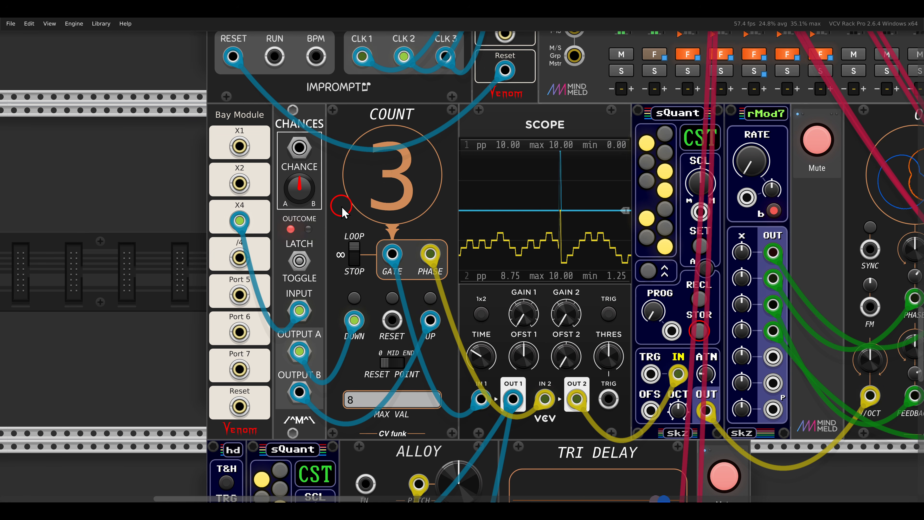
pyautogui.moveTo(369, 233); pyautogui.dragTo(413, 286)
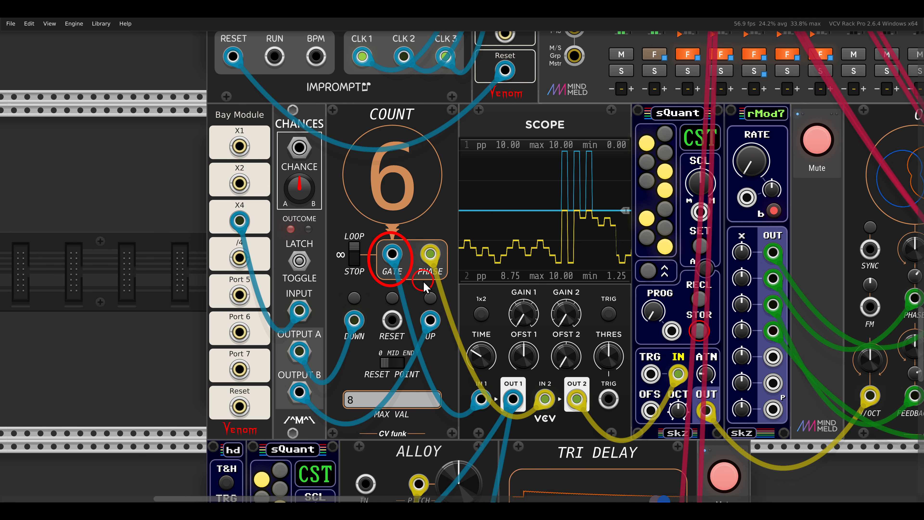
pyautogui.moveTo(417, 235); pyautogui.dragTo(446, 282)
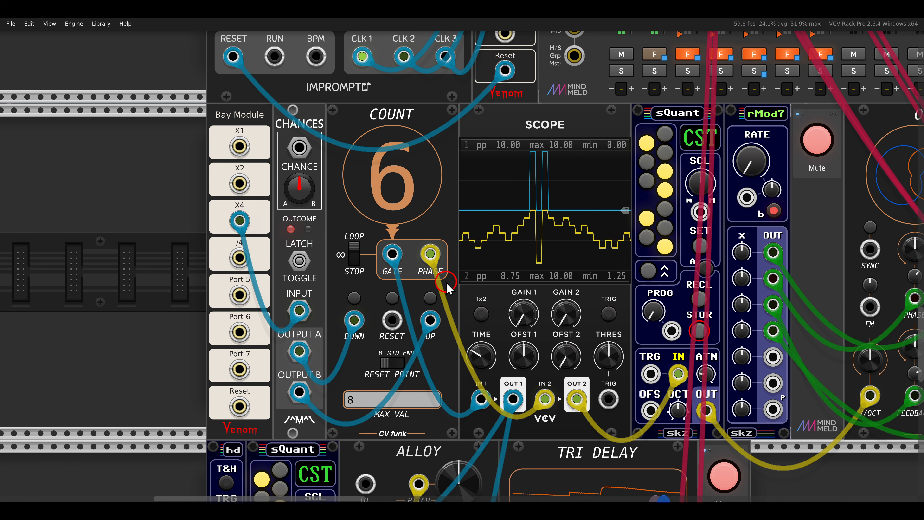
# - Unmute the Ouros voice whose pitch comes from Count's phase through sQuant
pyautogui.hscroll(5, 513, 297)
pyautogui.hscroll(9, 513, 297)
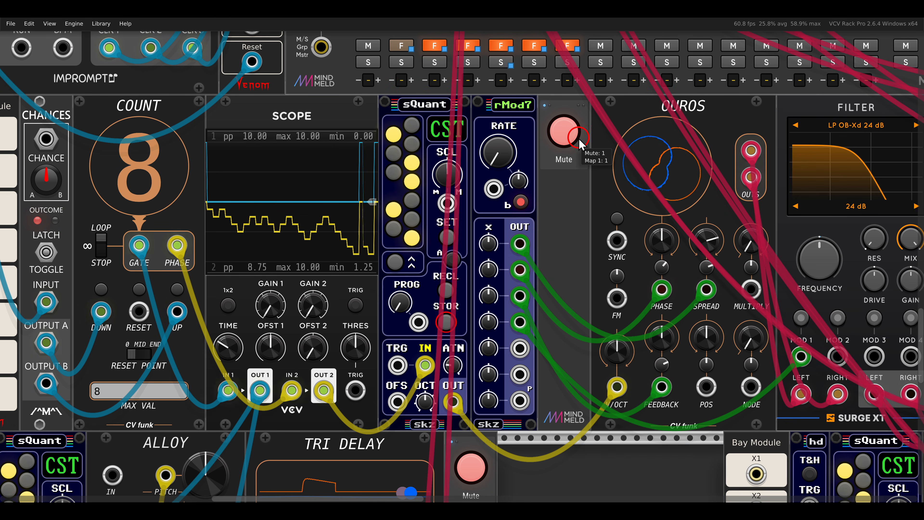
pyautogui.click(566, 135)
pyautogui.moveTo(565, 214)
pyautogui.mouseDown()
pyautogui.moveTo(702, 214)
pyautogui.moveTo(736, 226)
pyautogui.mouseUp()
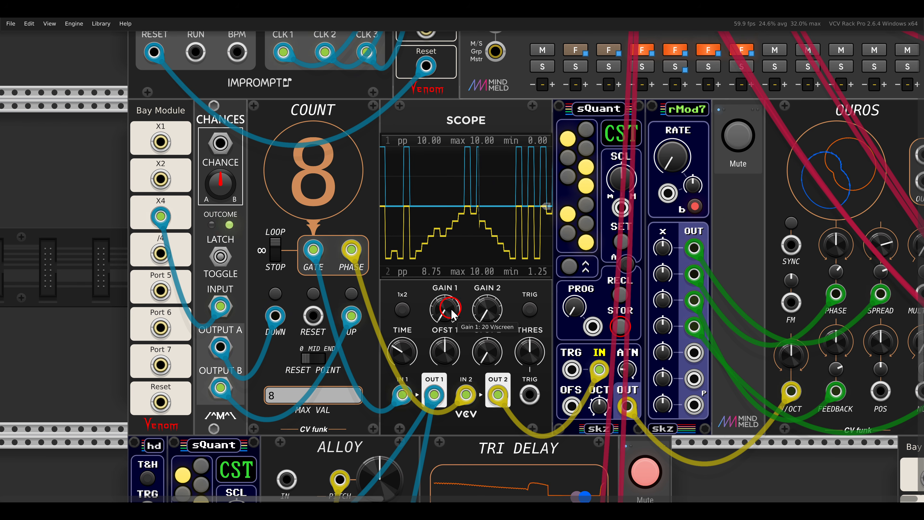
# - Unmute the Alloy and Tri Delay voice that is struck by Count's gate
pyautogui.hscroll(-2, 536, 244)
pyautogui.scroll(-5, 537, 244)
pyautogui.scroll(-4, 536, 238)
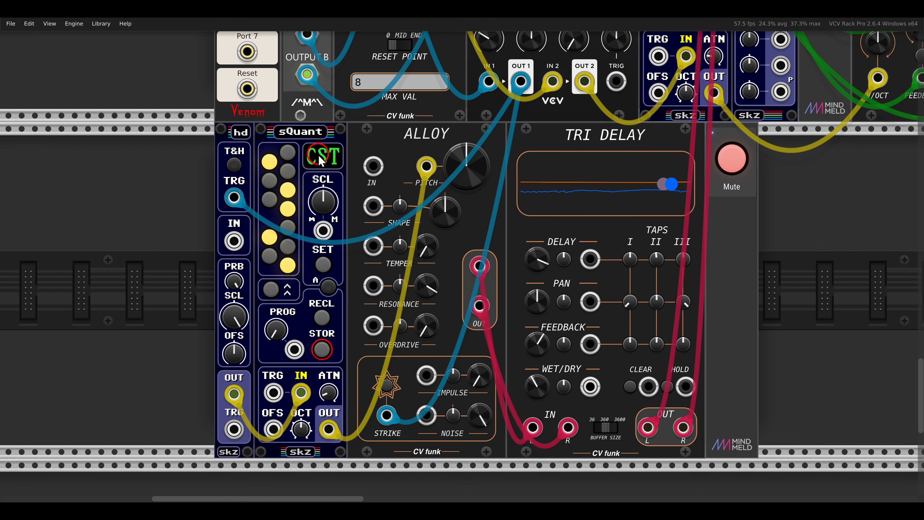
pyautogui.click(727, 163)
pyautogui.scroll(-2, 668, 183)
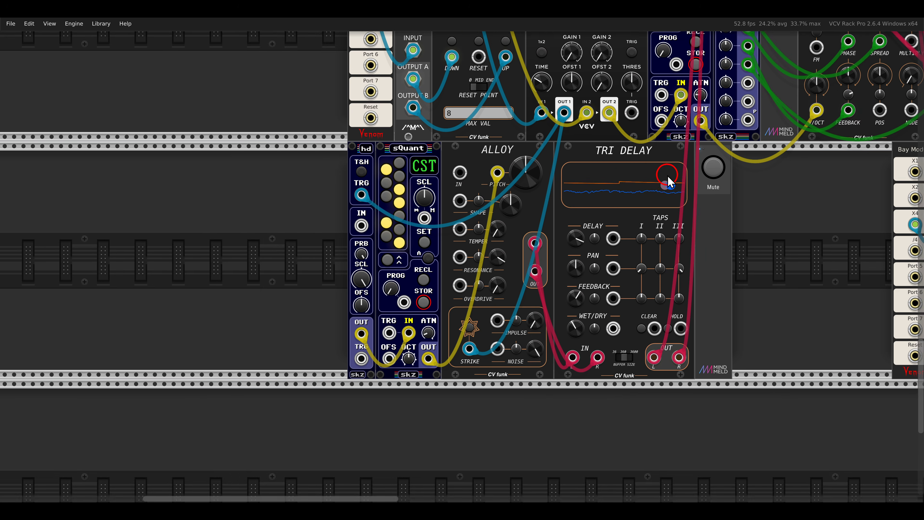
# - Unmute and solo the Rat voice built with two VCO Units and the Tangents filter
pyautogui.moveTo(666, 181); pyautogui.dragTo(584, 238)
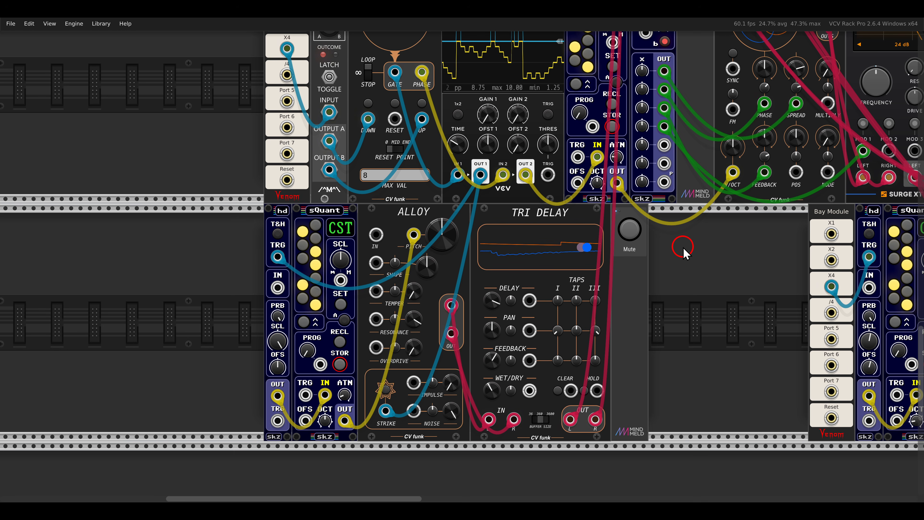
pyautogui.moveTo(755, 283); pyautogui.dragTo(394, 259)
pyautogui.moveTo(631, 290); pyautogui.dragTo(446, 265)
pyautogui.scroll(2, 447, 271)
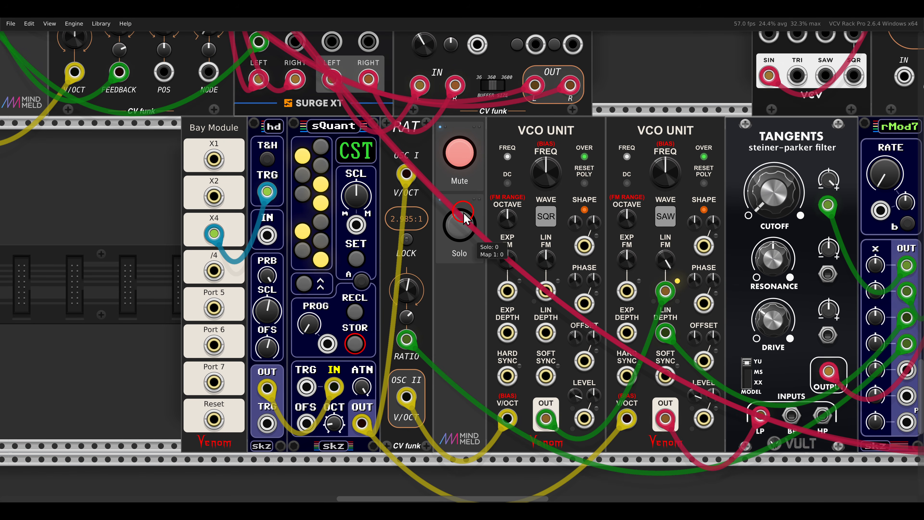
pyautogui.click(459, 225)
pyautogui.moveTo(547, 136)
pyautogui.mouseDown()
pyautogui.moveTo(619, 140)
pyautogui.moveTo(612, 177)
pyautogui.mouseUp()
pyautogui.moveTo(633, 108); pyautogui.dragTo(635, 111)
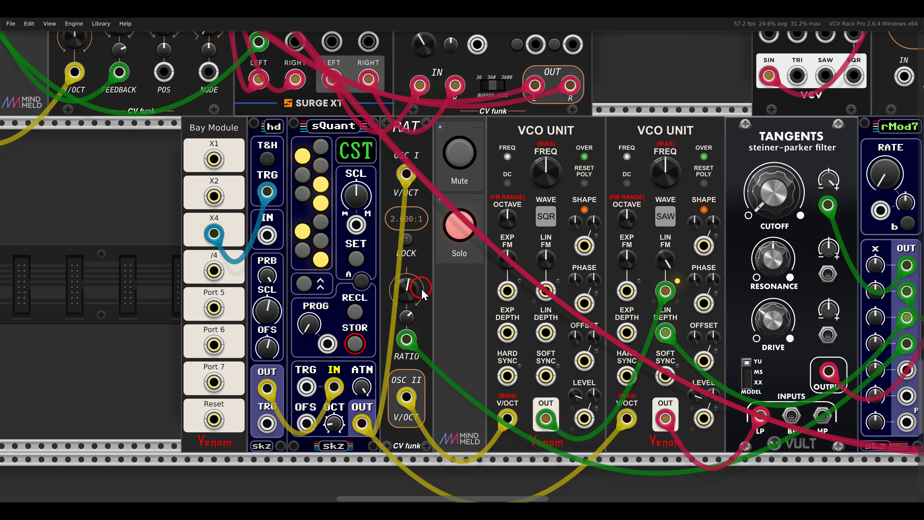
# - Turn off the solo on the Rat voice
pyautogui.scroll(-3, 495, 264)
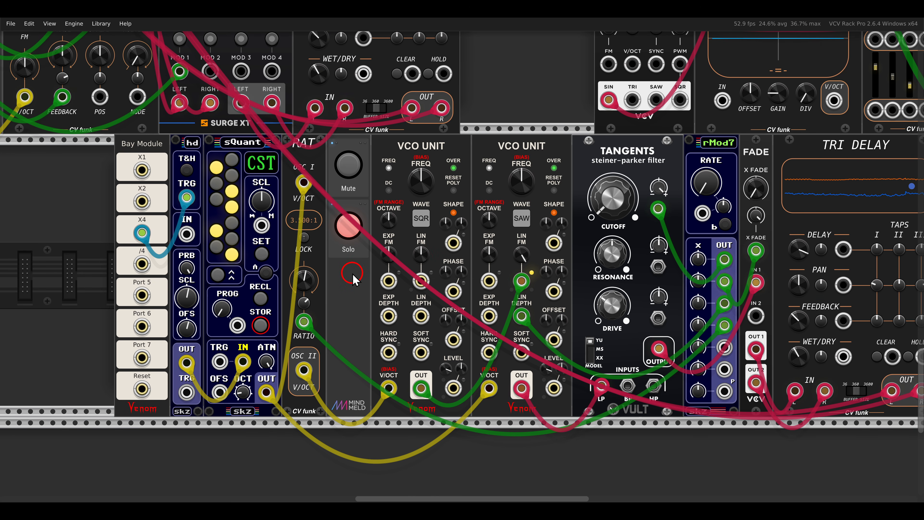
pyautogui.click(350, 243)
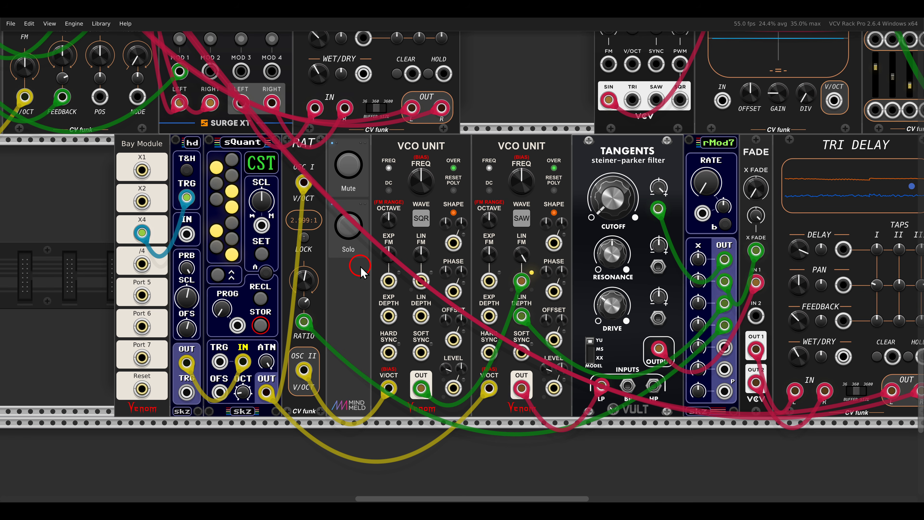
# - Sweep the VCO's frequency to test the Tuner's pitch display, and return it to C4
pyautogui.moveTo(755, 153); pyautogui.dragTo(404, 378)
pyautogui.scroll(1, 422, 221)
pyautogui.moveTo(456, 190); pyautogui.dragTo(430, 220)
pyautogui.moveTo(250, 163); pyautogui.dragTo(250, 149)
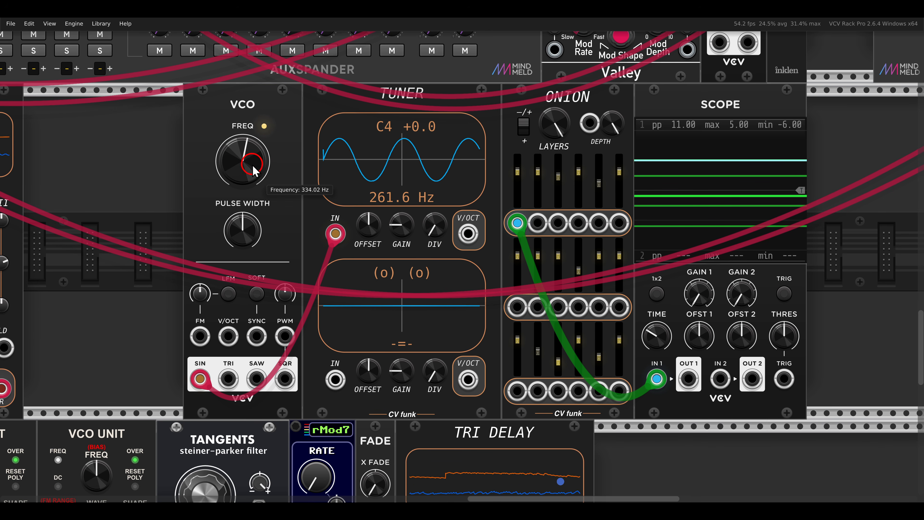
pyautogui.moveTo(251, 195); pyautogui.dragTo(254, 174)
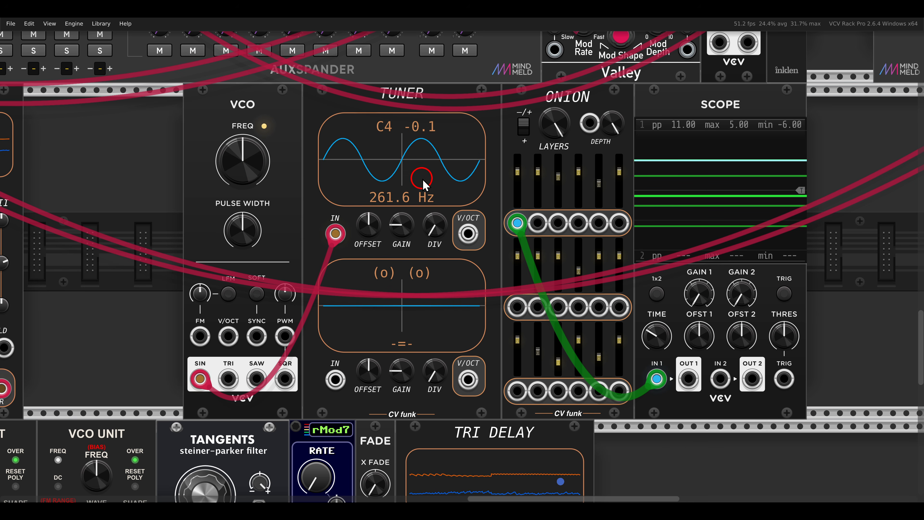
# - View the Tuner's autocorrelation update speed options, and vary the VCO's frequency before resetting it to 261.63 Hz
pyautogui.rightClick(351, 107)
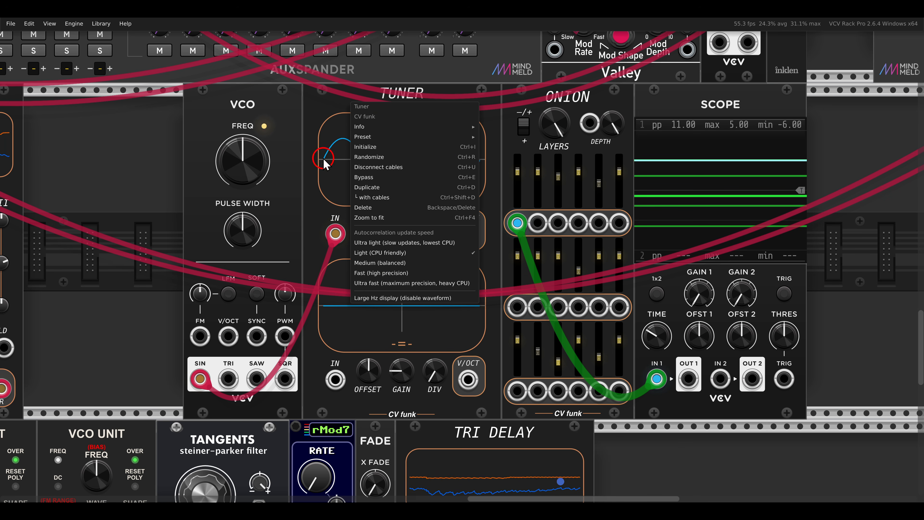
pyautogui.click(325, 168)
pyautogui.moveTo(259, 166); pyautogui.dragTo(246, 179)
pyautogui.doubleClick(245, 167)
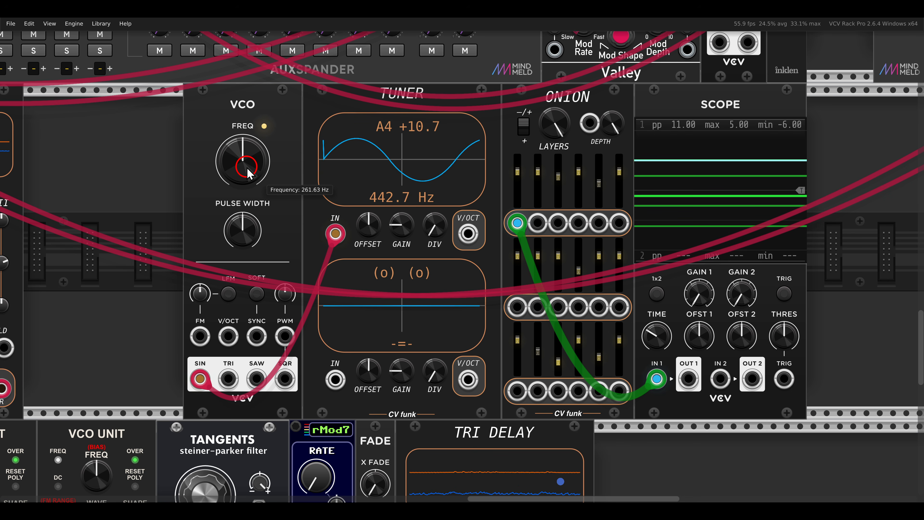
# - Reshape Onion's layer levels across all three slider rows, with layer 11 at about -2.8
pyautogui.hscroll(5, 489, 194)
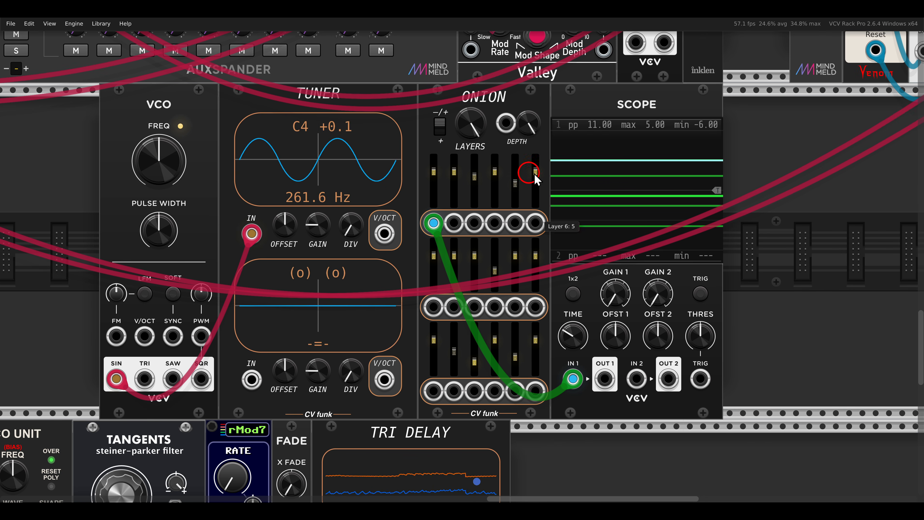
pyautogui.scroll(3, 553, 174)
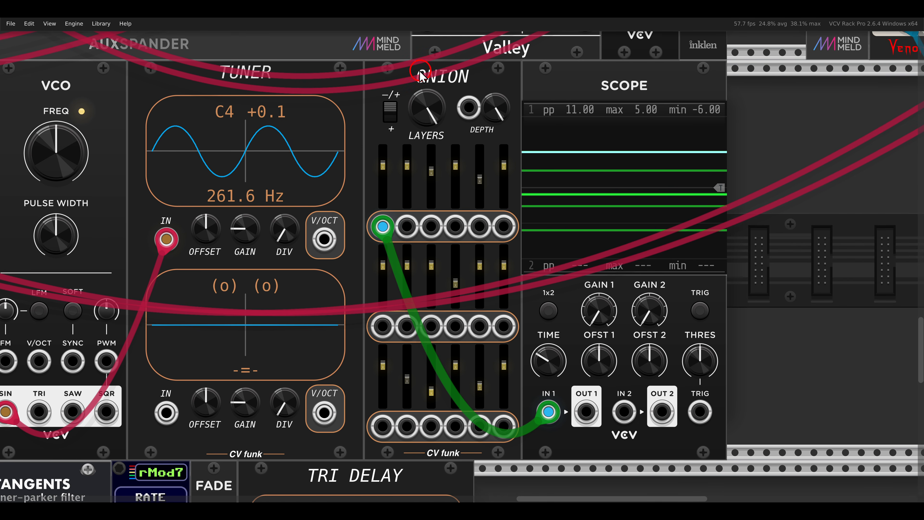
pyautogui.moveTo(401, 61); pyautogui.dragTo(486, 102)
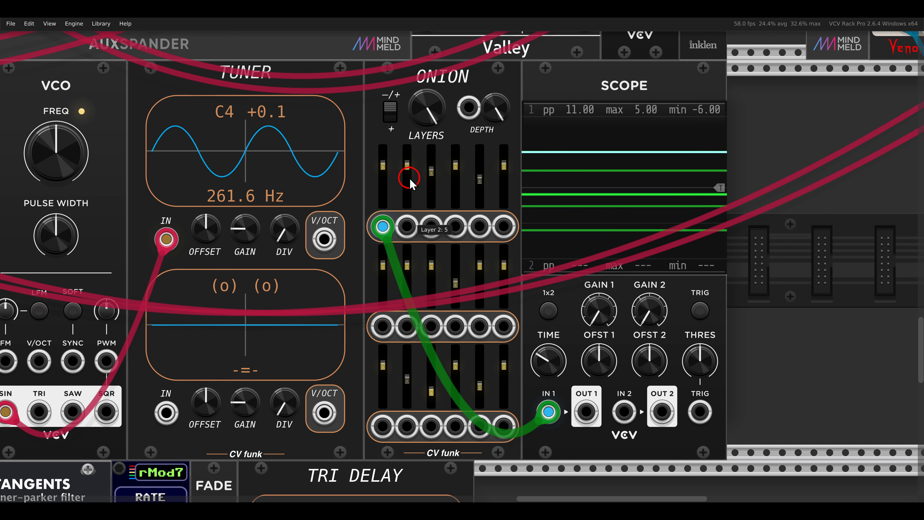
pyautogui.moveTo(406, 179); pyautogui.dragTo(408, 189)
pyautogui.moveTo(455, 168)
pyautogui.mouseDown()
pyautogui.moveTo(459, 203)
pyautogui.moveTo(479, 161)
pyautogui.moveTo(504, 184)
pyautogui.mouseUp()
pyautogui.moveTo(455, 283)
pyautogui.mouseDown()
pyautogui.moveTo(455, 291)
pyautogui.moveTo(456, 265)
pyautogui.moveTo(429, 292)
pyautogui.mouseUp()
pyautogui.moveTo(479, 265)
pyautogui.mouseDown()
pyautogui.moveTo(479, 283)
pyautogui.moveTo(503, 271)
pyautogui.mouseUp()
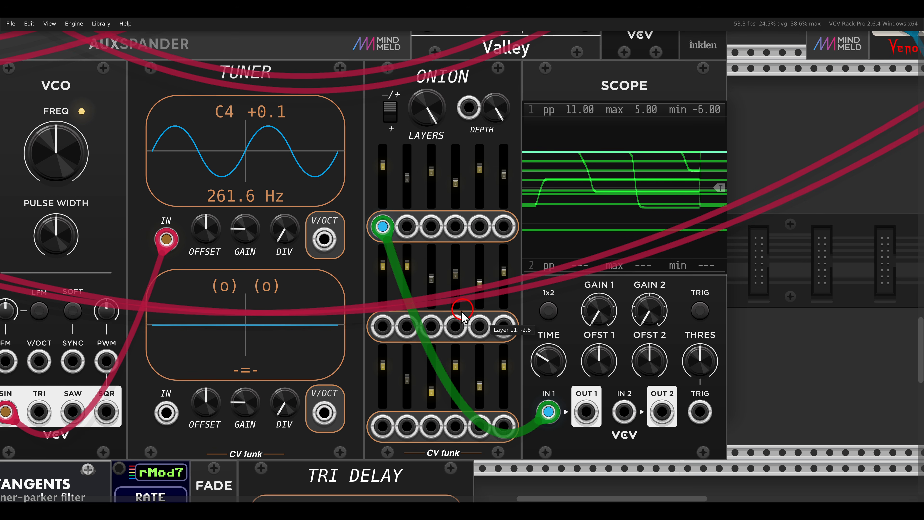
pyautogui.moveTo(407, 375)
pyautogui.mouseDown()
pyautogui.moveTo(407, 367)
pyautogui.moveTo(382, 383)
pyautogui.moveTo(454, 385)
pyautogui.moveTo(479, 365)
pyautogui.moveTo(505, 394)
pyautogui.mouseUp()
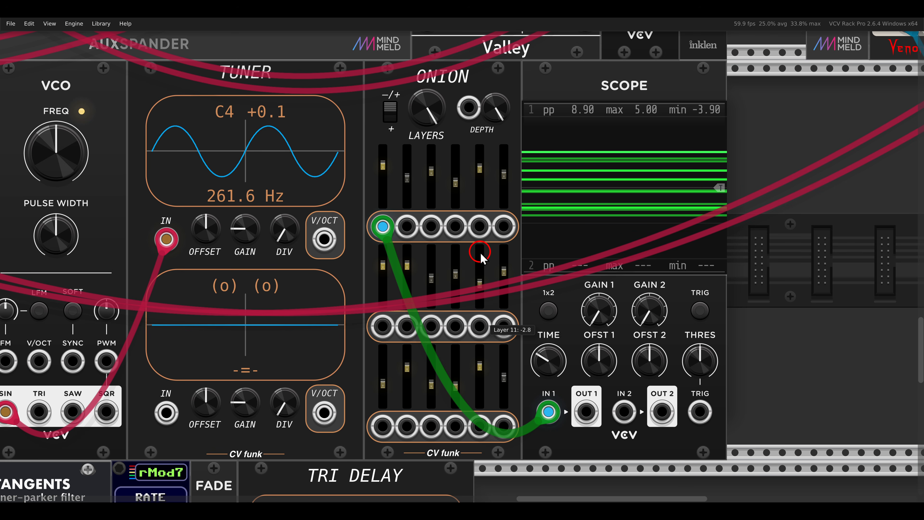
# - Unmute the Kickbaba kick voice and bring the whole patch into view
pyautogui.scroll(-3, 480, 252)
pyautogui.moveTo(655, 164); pyautogui.dragTo(438, 352)
pyautogui.click(472, 118)
pyautogui.scroll(-3, 440, 241)
pyautogui.scroll(-5, 315, 285)
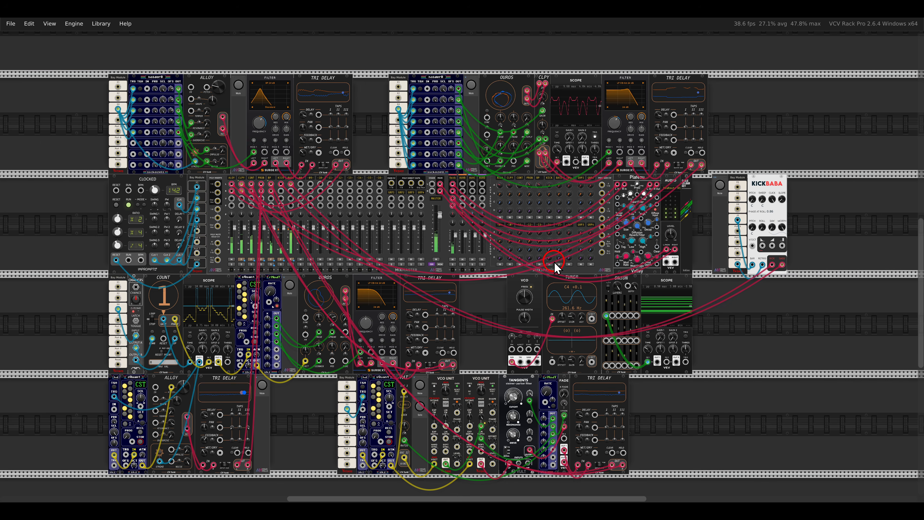